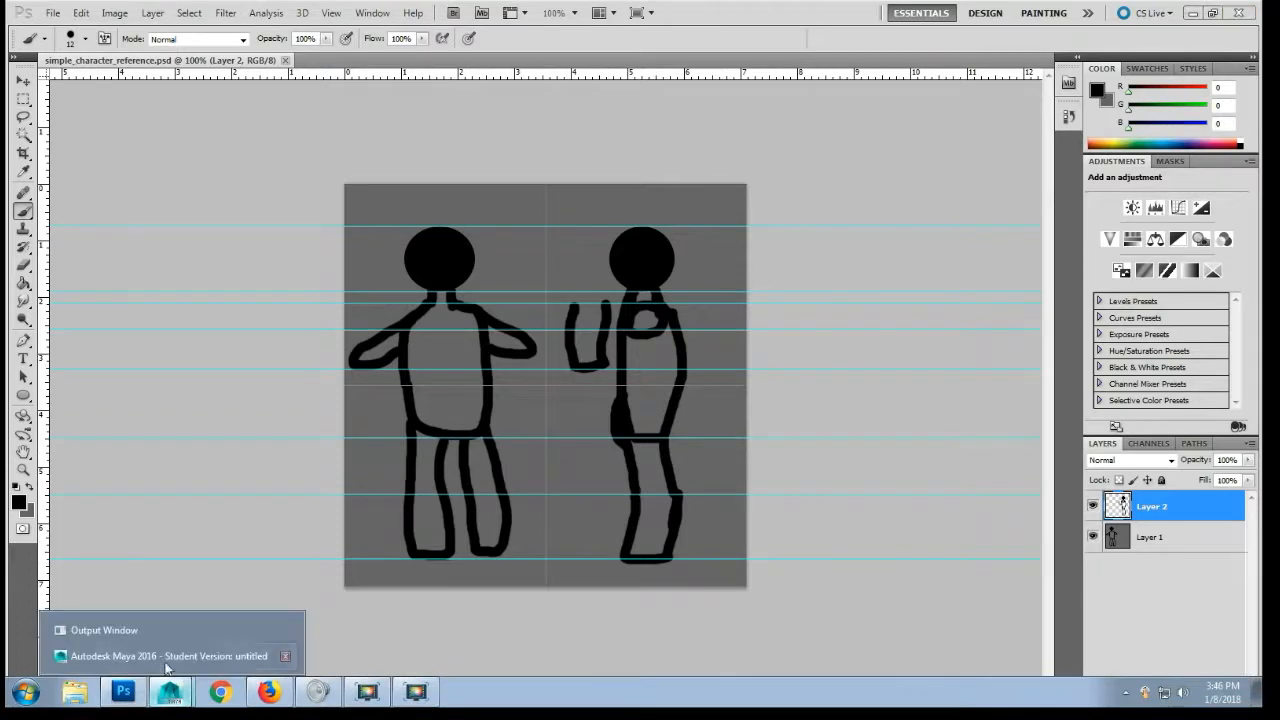
- Switch to Autodesk Maya and create a polygon plane at the origin of the empty scene
{"action": "left_click", "coordinate": [163, 662]}
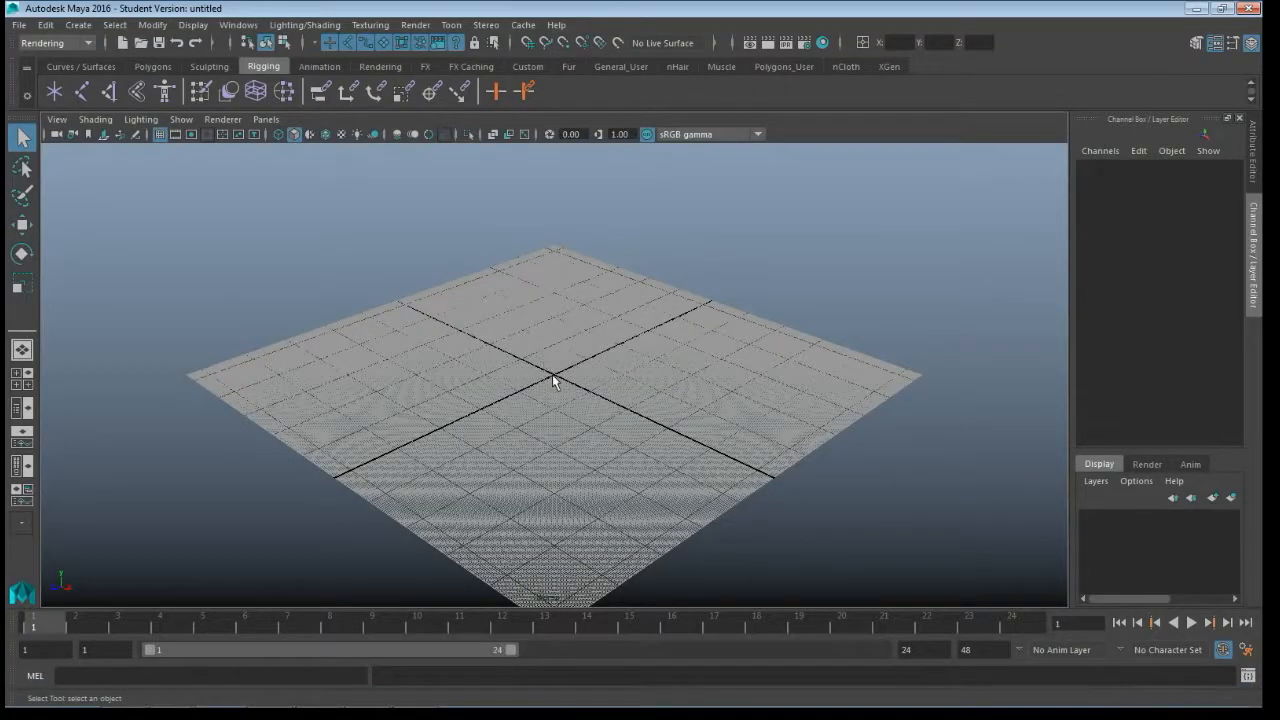
{"action": "scroll", "coordinate": [552, 380], "scroll_direction": "up", "scroll_amount": 10}
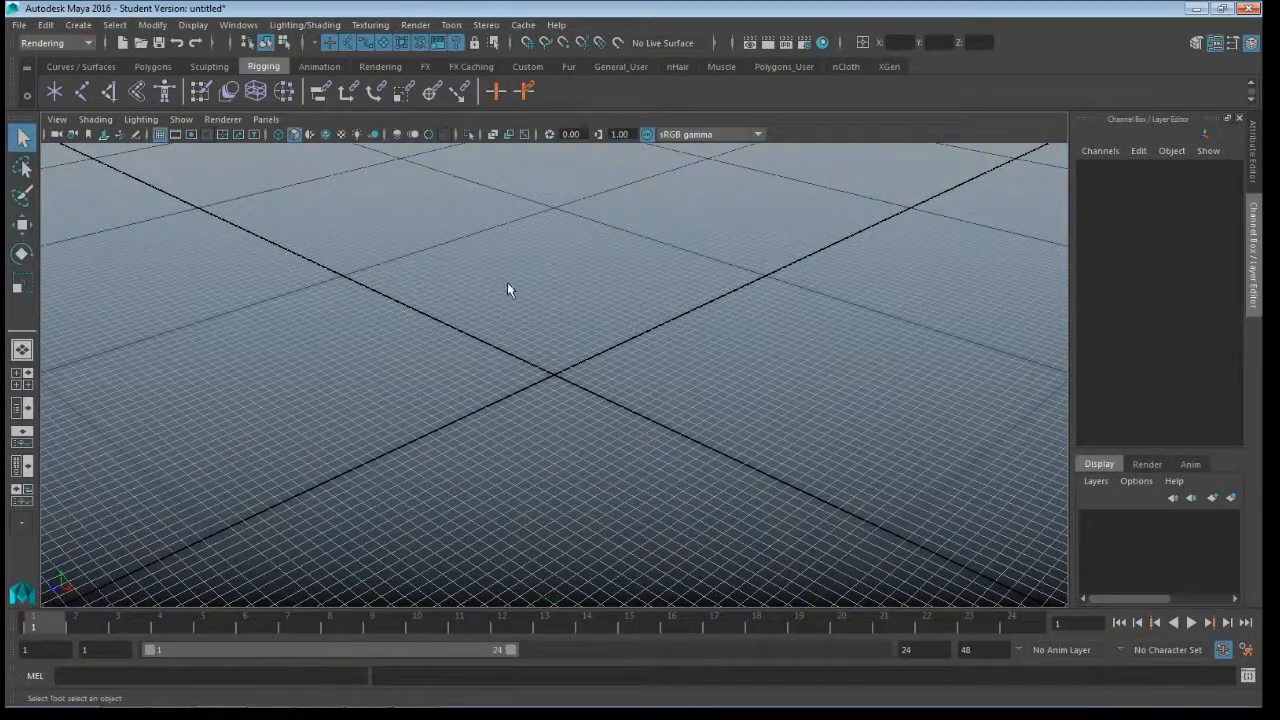
{"action": "left_click", "coordinate": [57, 119]}
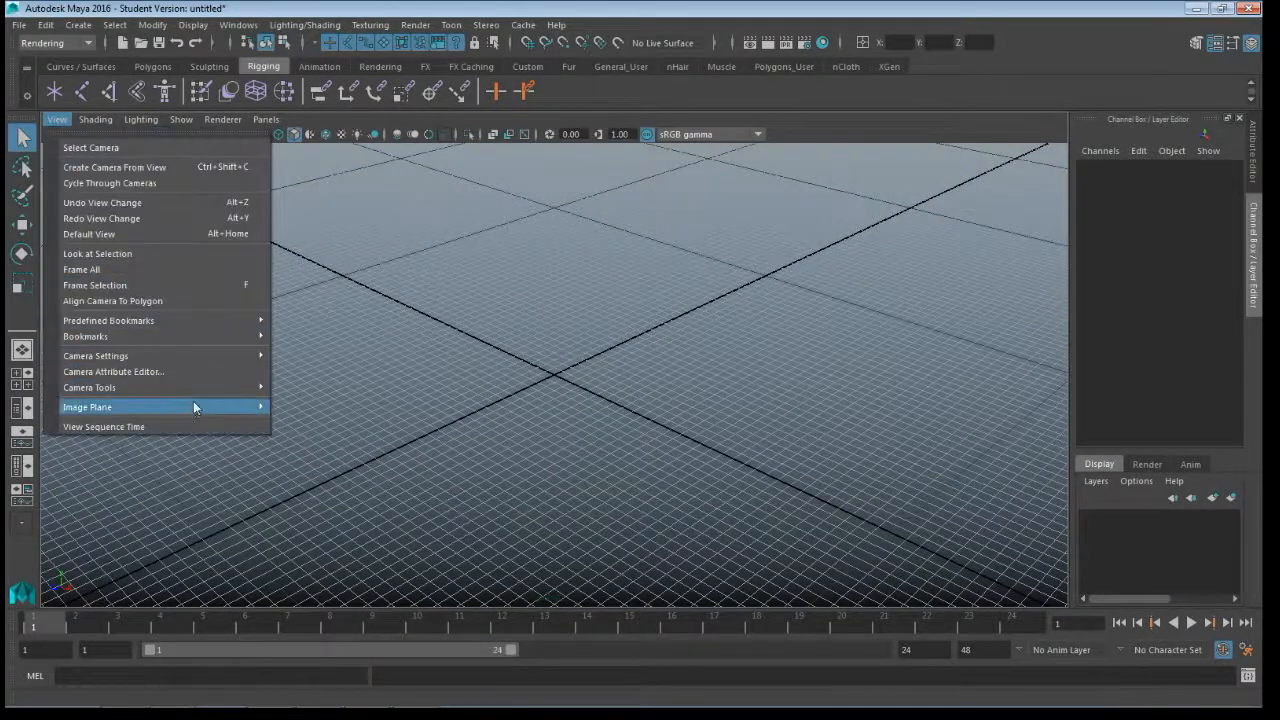
{"action": "mouse_move", "coordinate": [184, 408]}
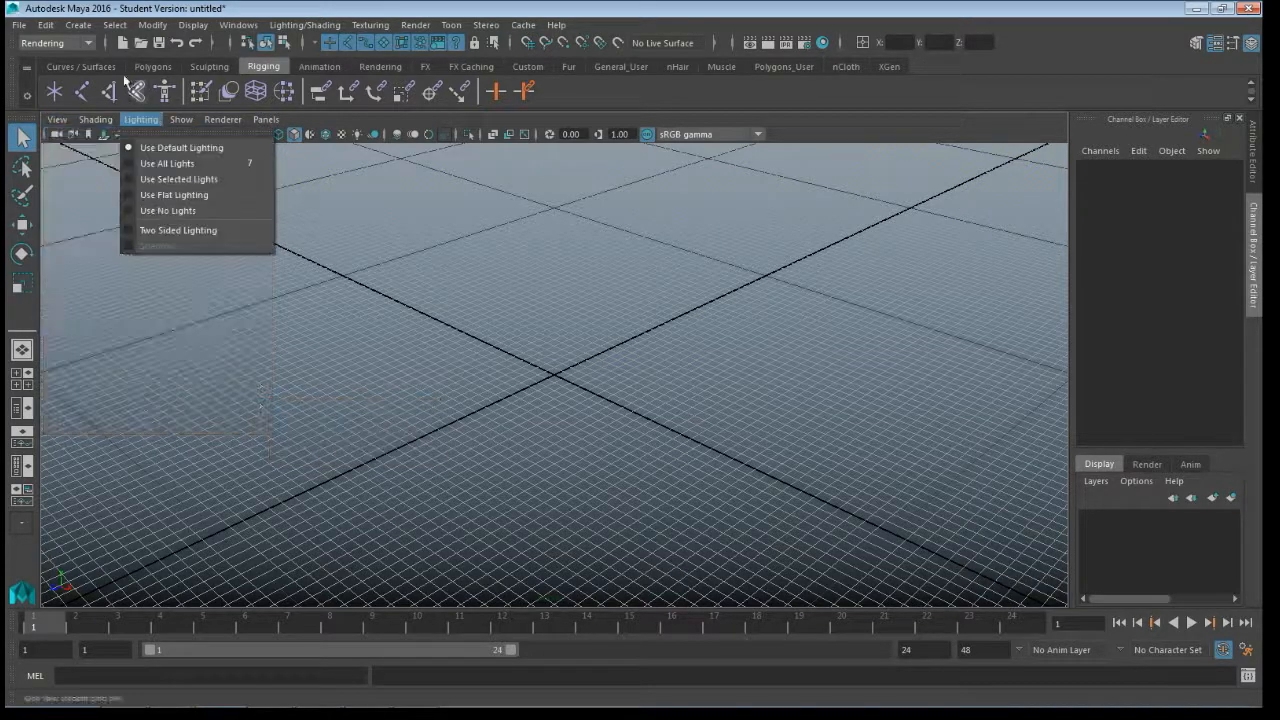
{"action": "left_click", "coordinate": [79, 25]}
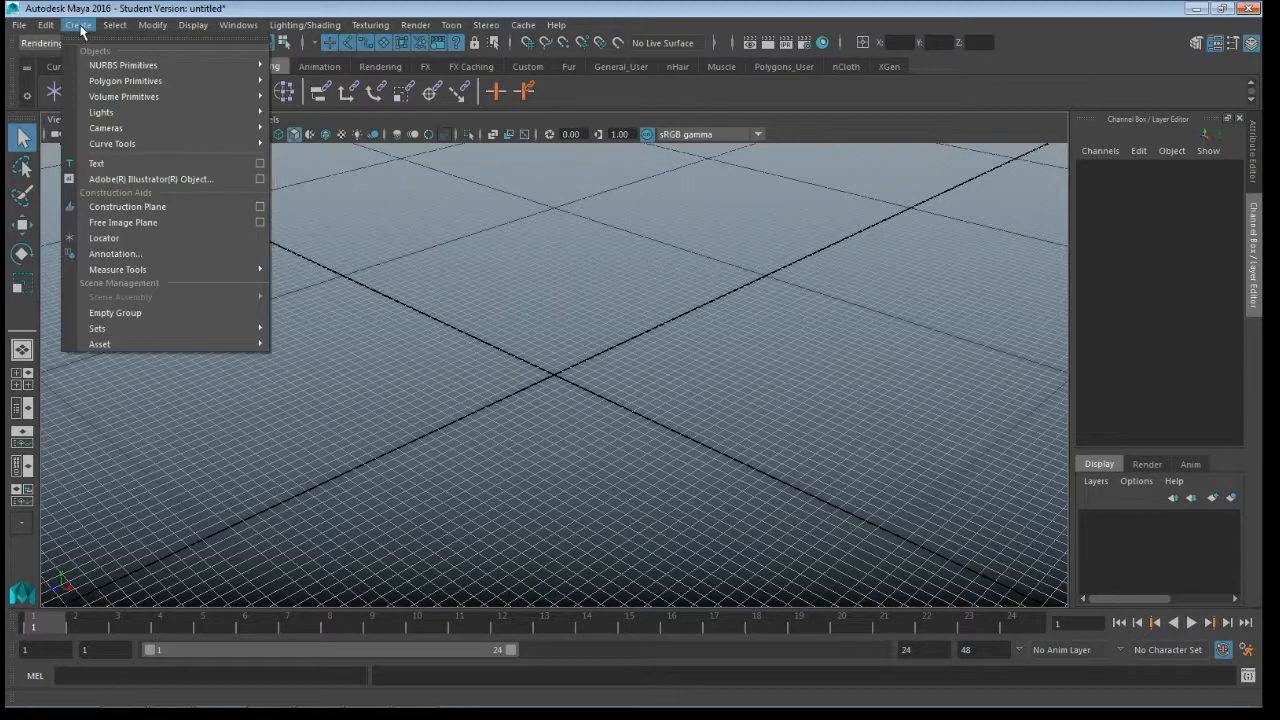
{"action": "mouse_move", "coordinate": [147, 86]}
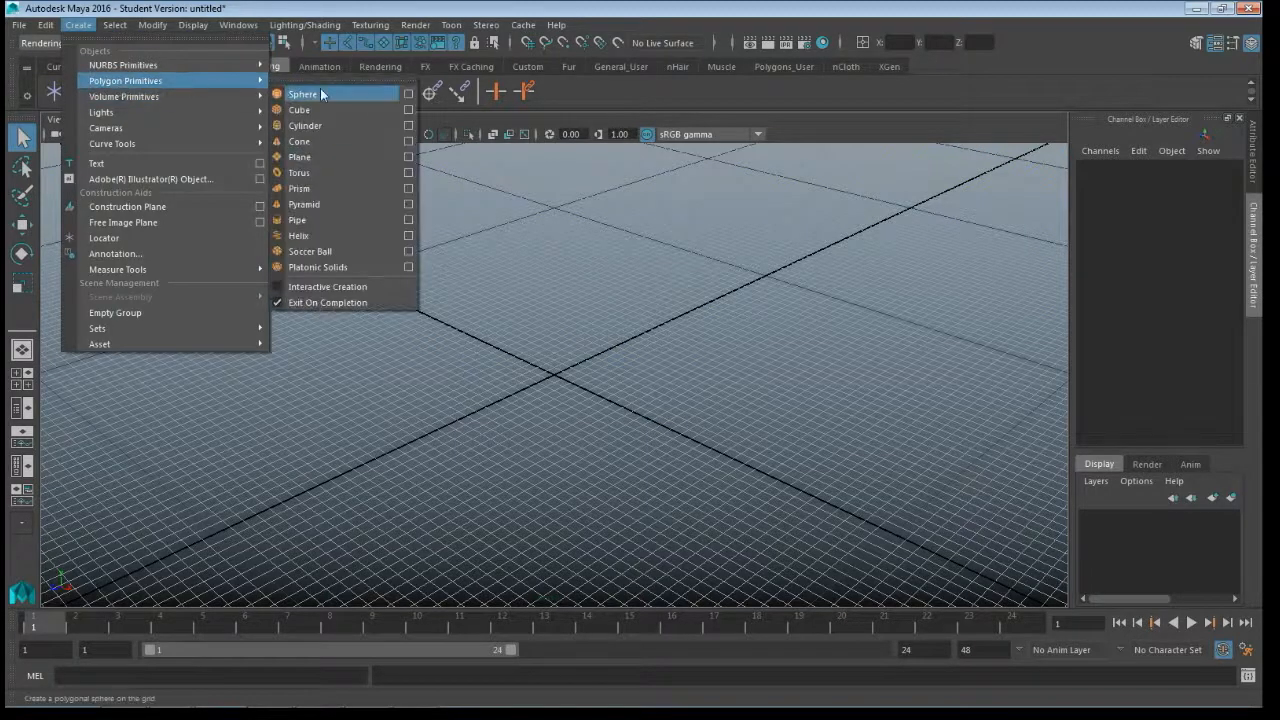
{"action": "left_click", "coordinate": [337, 159]}
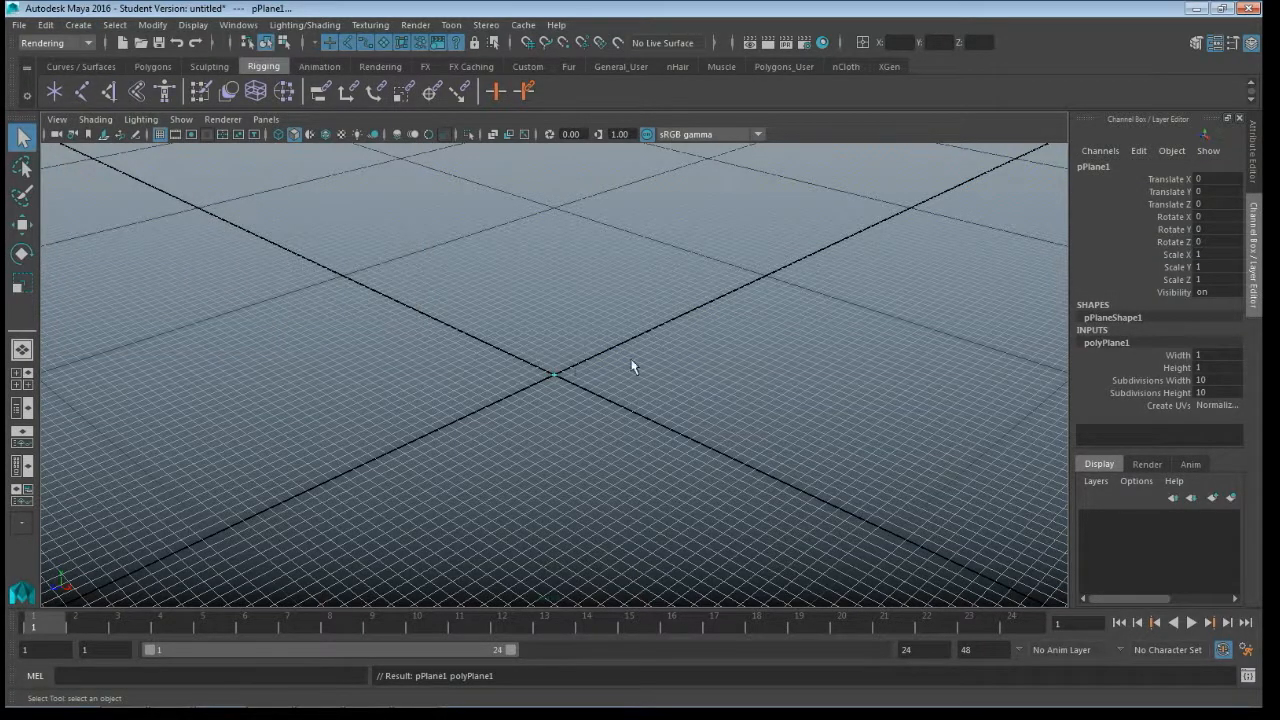
- Set the plane's height to 51 and its width to 25
{"action": "left_click", "coordinate": [1210, 357]}
{"action": "scroll", "coordinate": [610, 382], "scroll_direction": "down", "scroll_amount": 3}
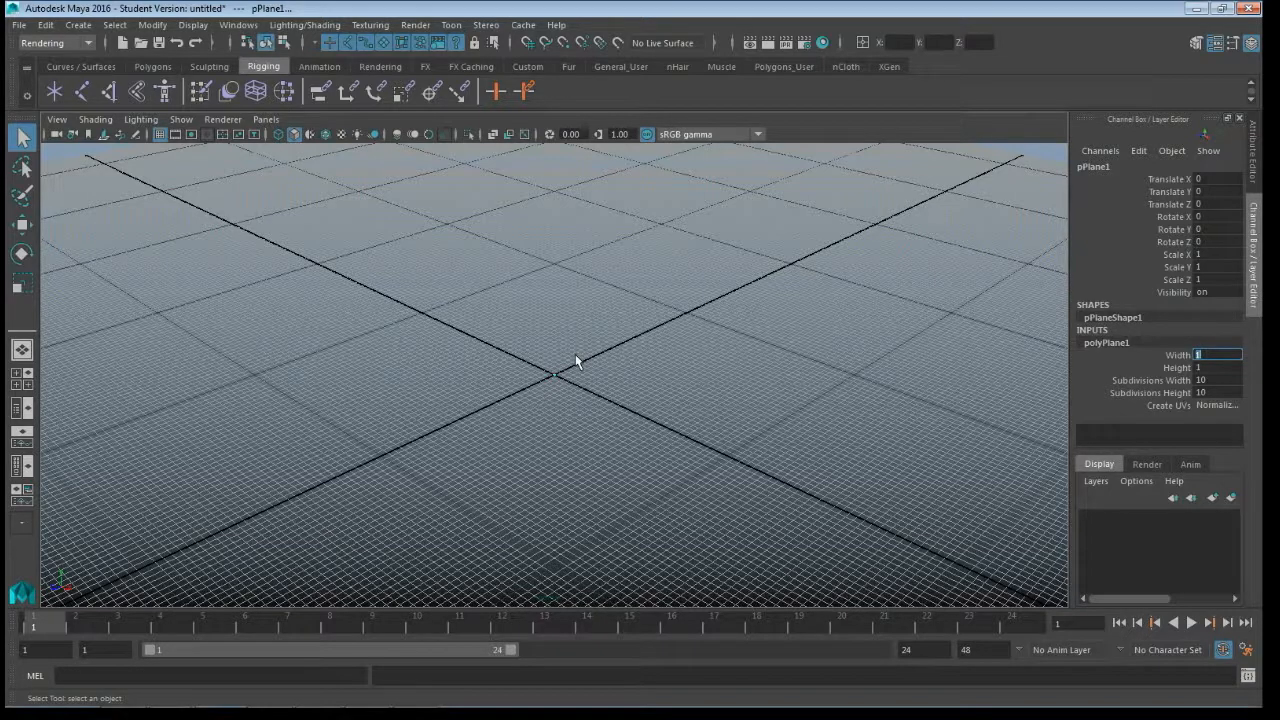
{"action": "left_click", "coordinate": [1219, 369]}
{"action": "key", "text": "Return"}
{"action": "left_click", "coordinate": [1212, 356]}
{"action": "key", "text": "Return"}
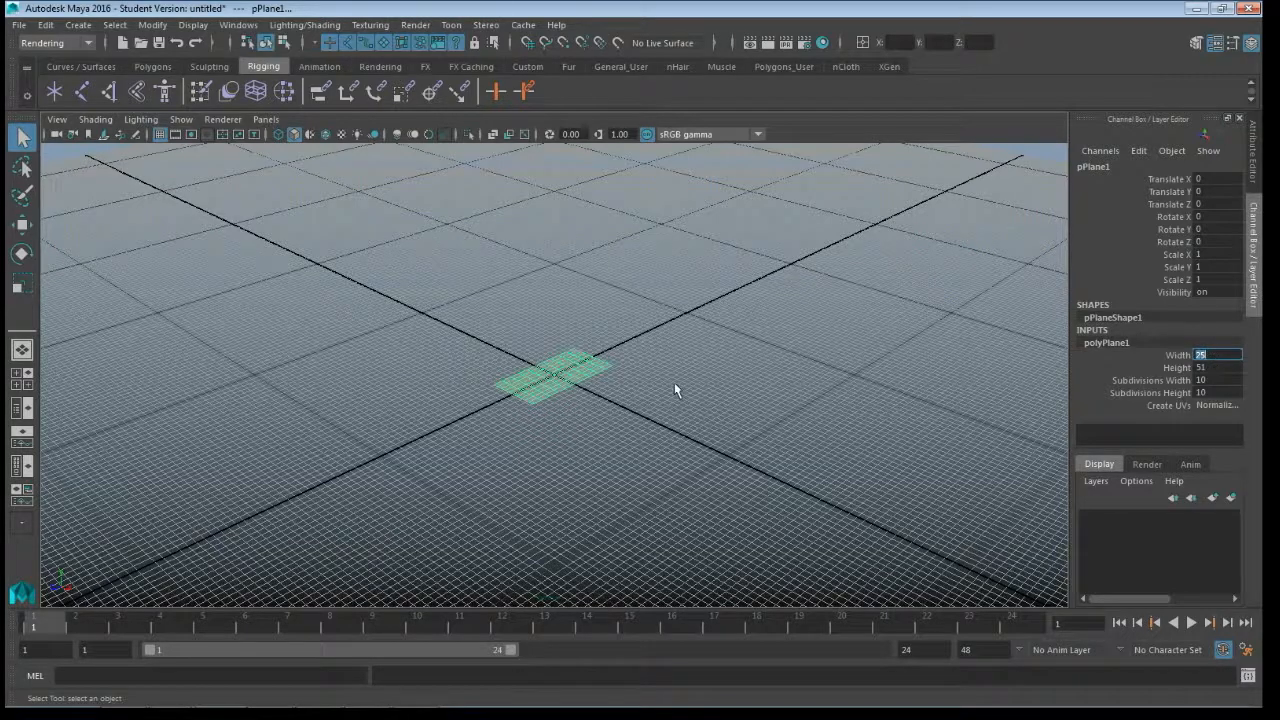
- Switch to the Modeling menu set and set the plane's width and height subdivisions to 1 each
{"action": "scroll", "coordinate": [560, 377], "scroll_direction": "up", "scroll_amount": 5}
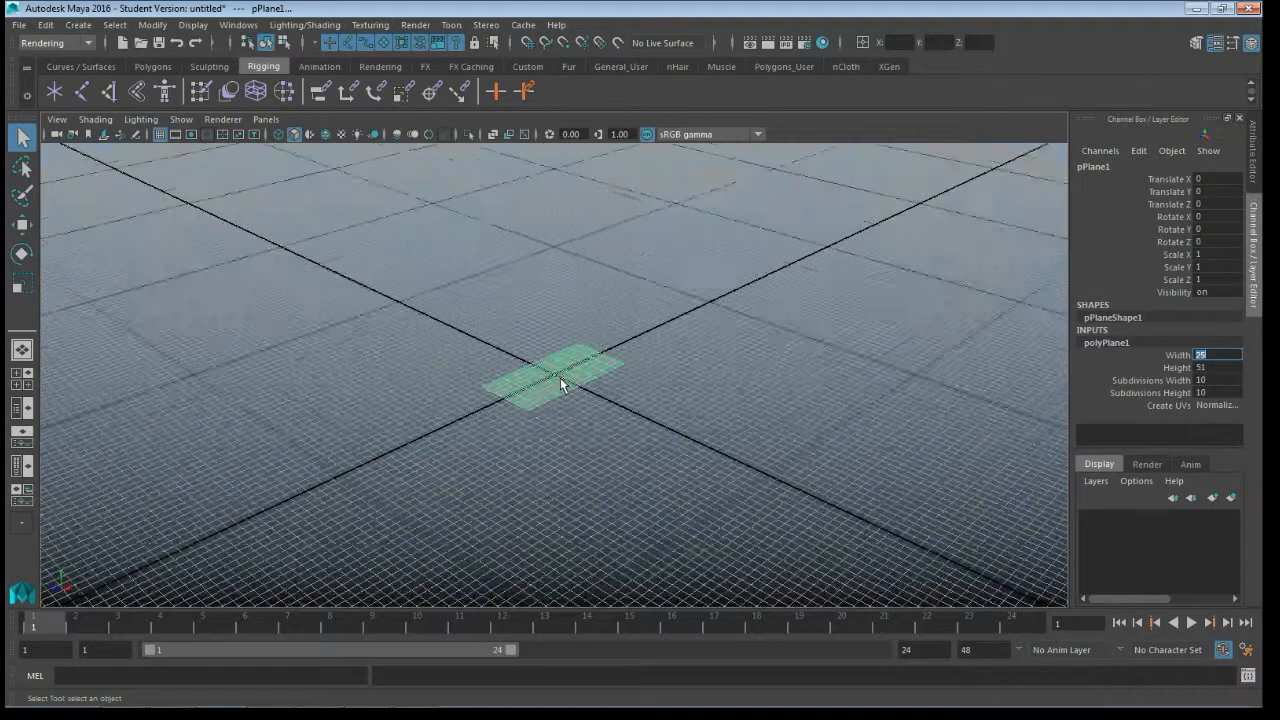
{"action": "left_click", "coordinate": [503, 421]}
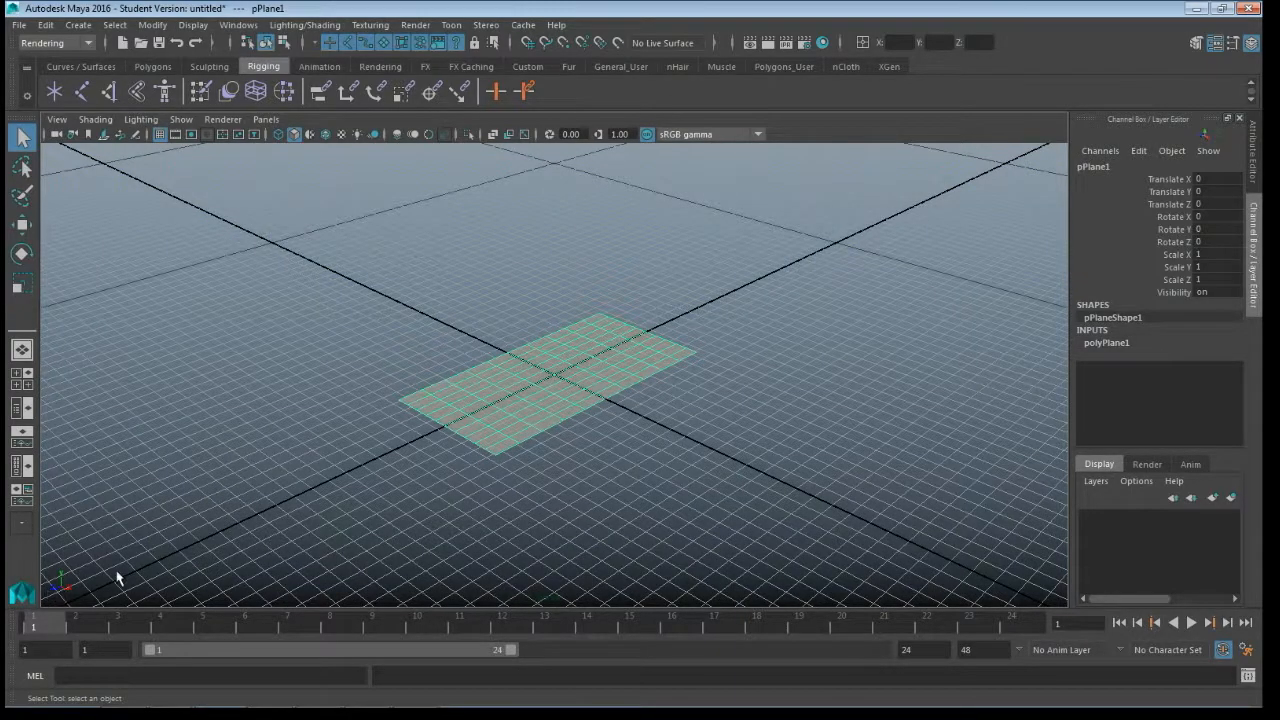
{"action": "left_click_drag", "start_coordinate": [117, 580], "coordinate": [114, 523], "text": "alt"}
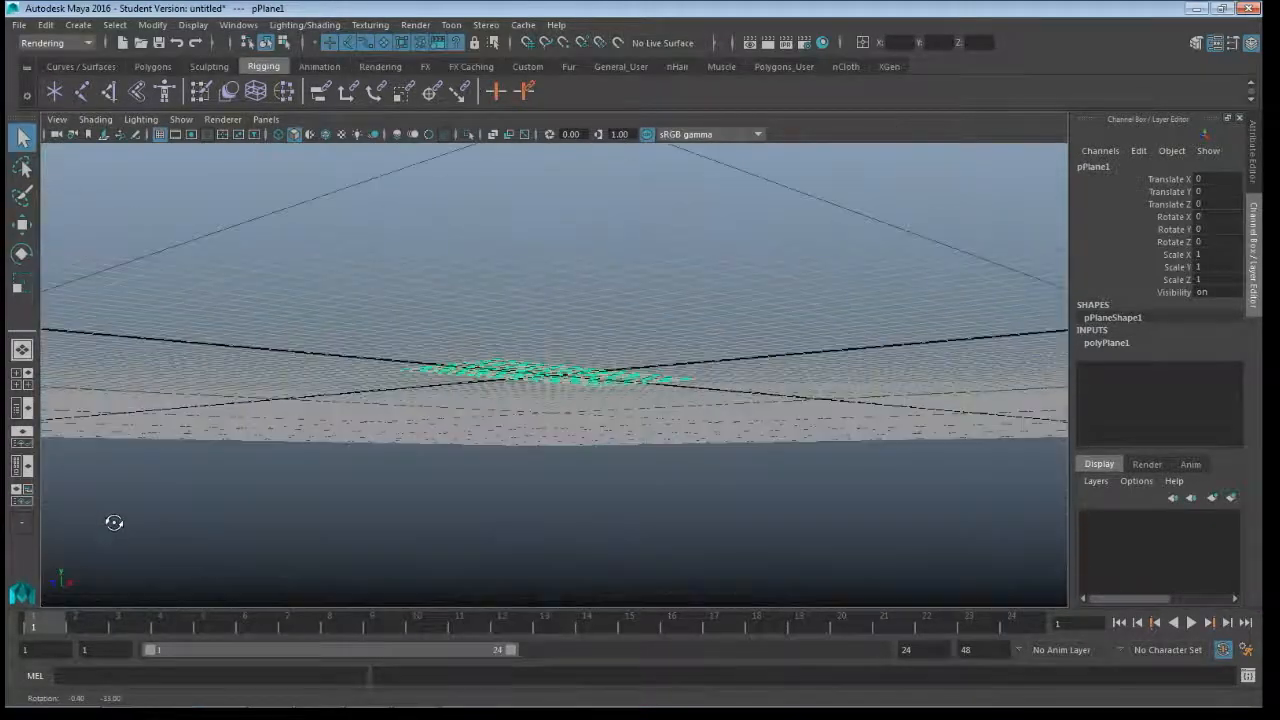
{"action": "left_click_drag", "start_coordinate": [206, 463], "coordinate": [392, 464], "text": "alt"}
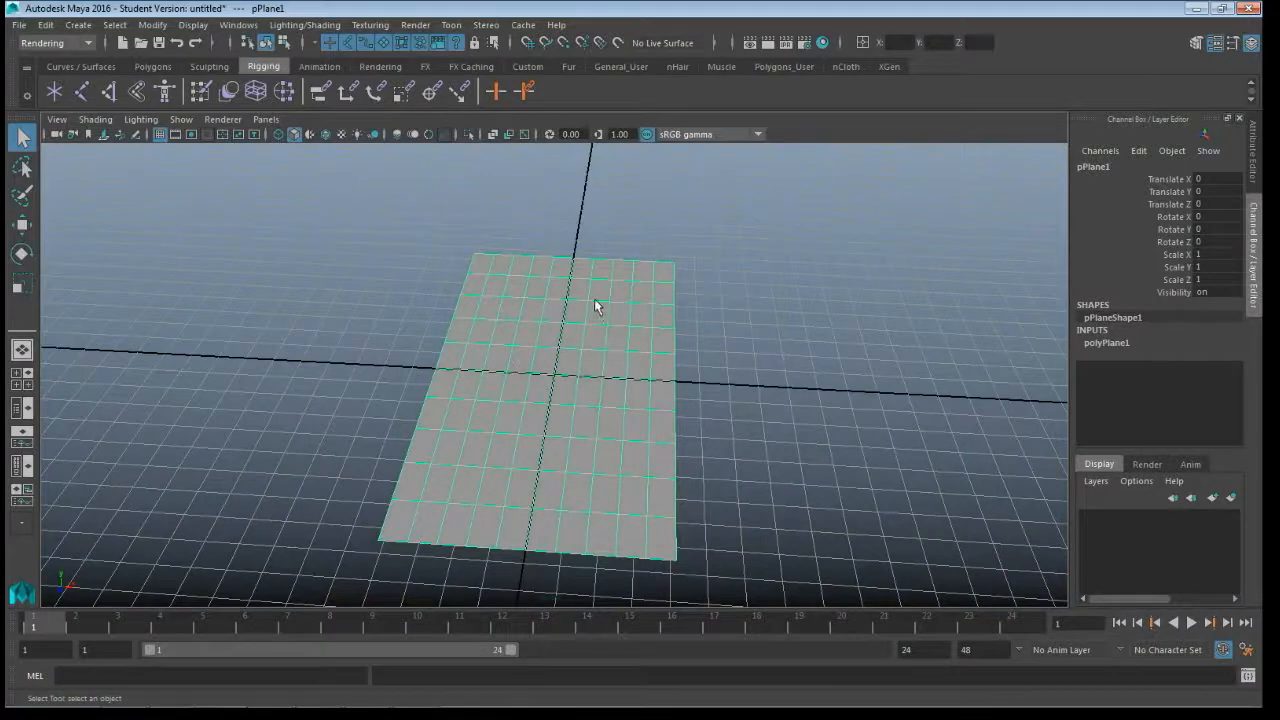
{"action": "scroll", "coordinate": [686, 357], "scroll_direction": "down", "scroll_amount": 2}
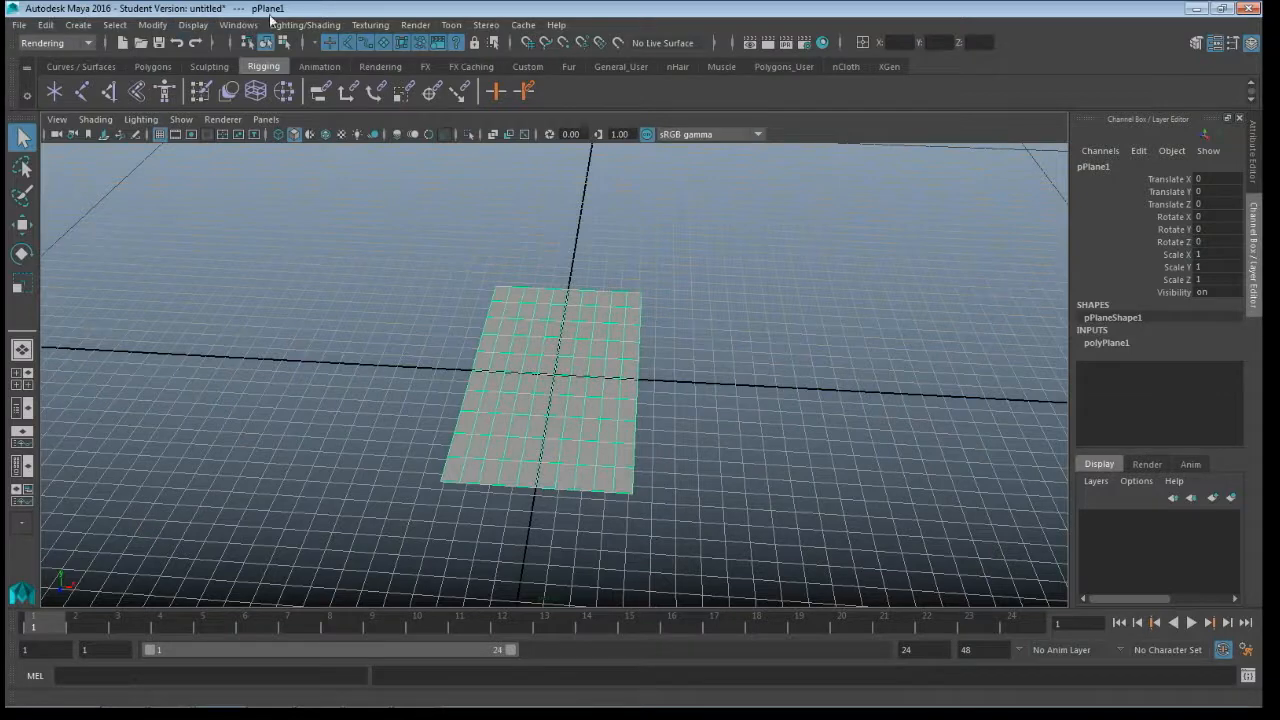
{"action": "key", "text": "F2"}
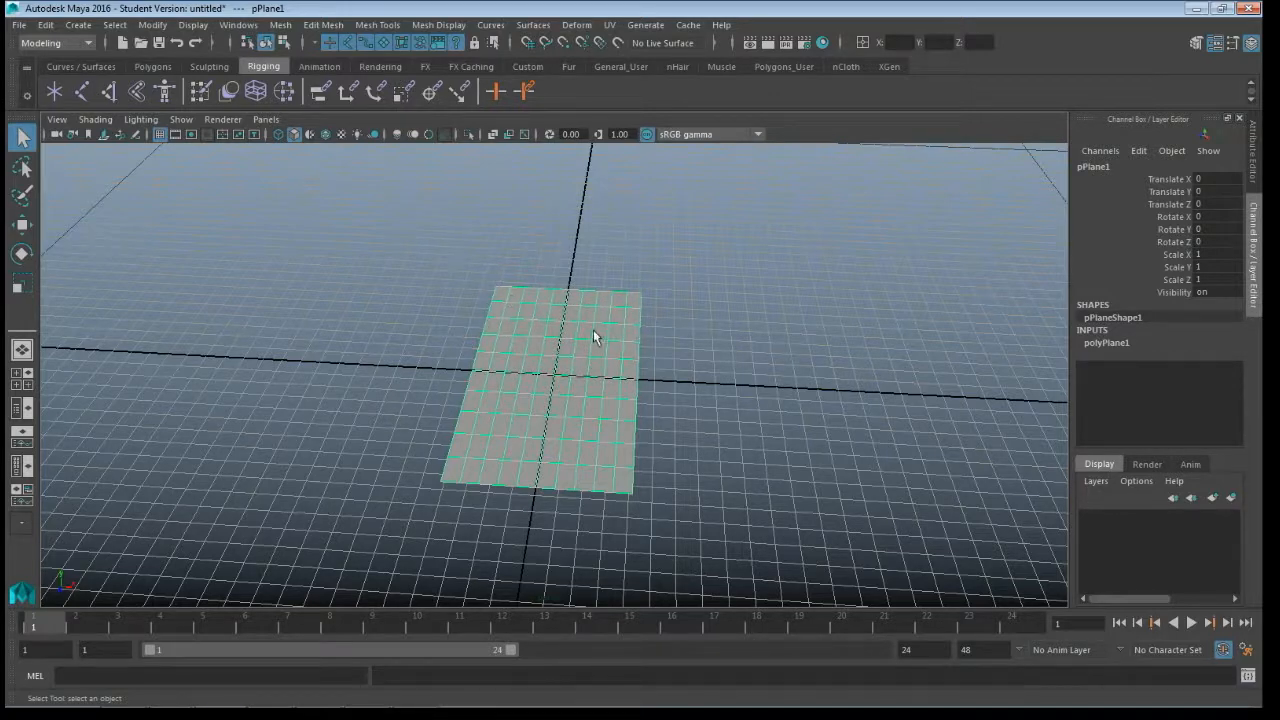
{"action": "left_click", "coordinate": [1105, 343]}
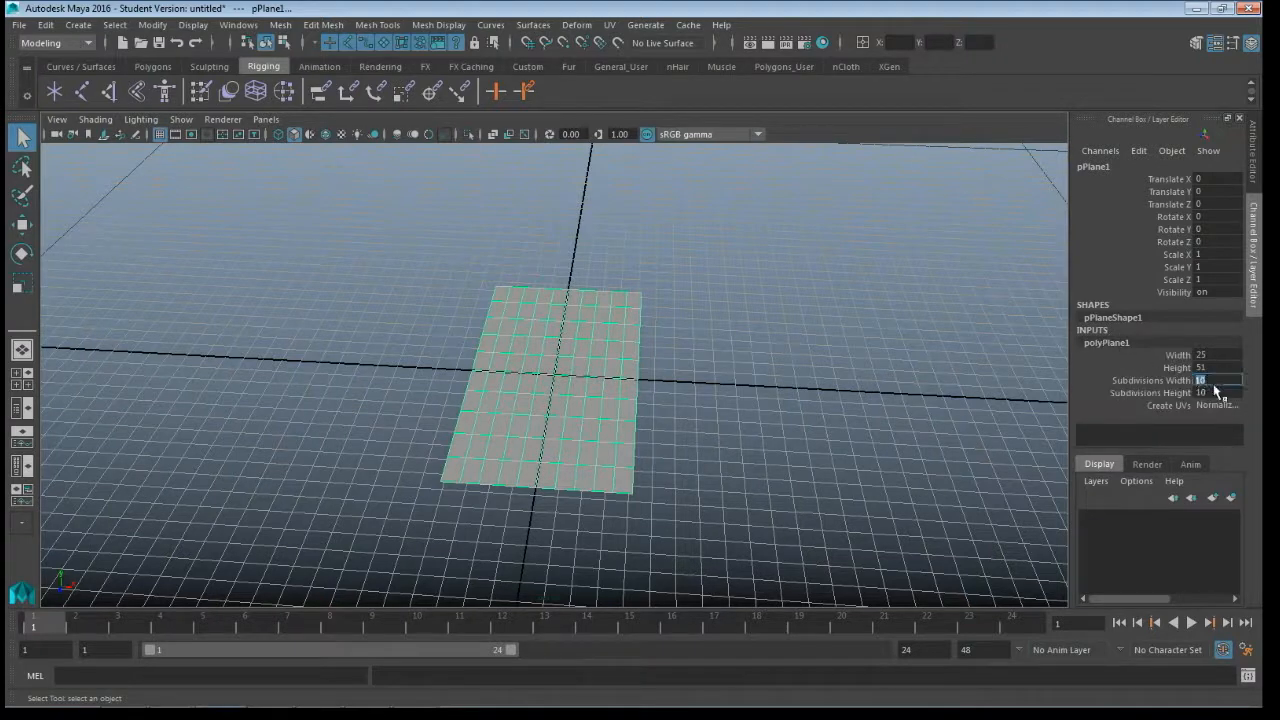
{"action": "type", "text": "1"}
{"action": "key", "text": "Tab"}
{"action": "type", "text": "1"}
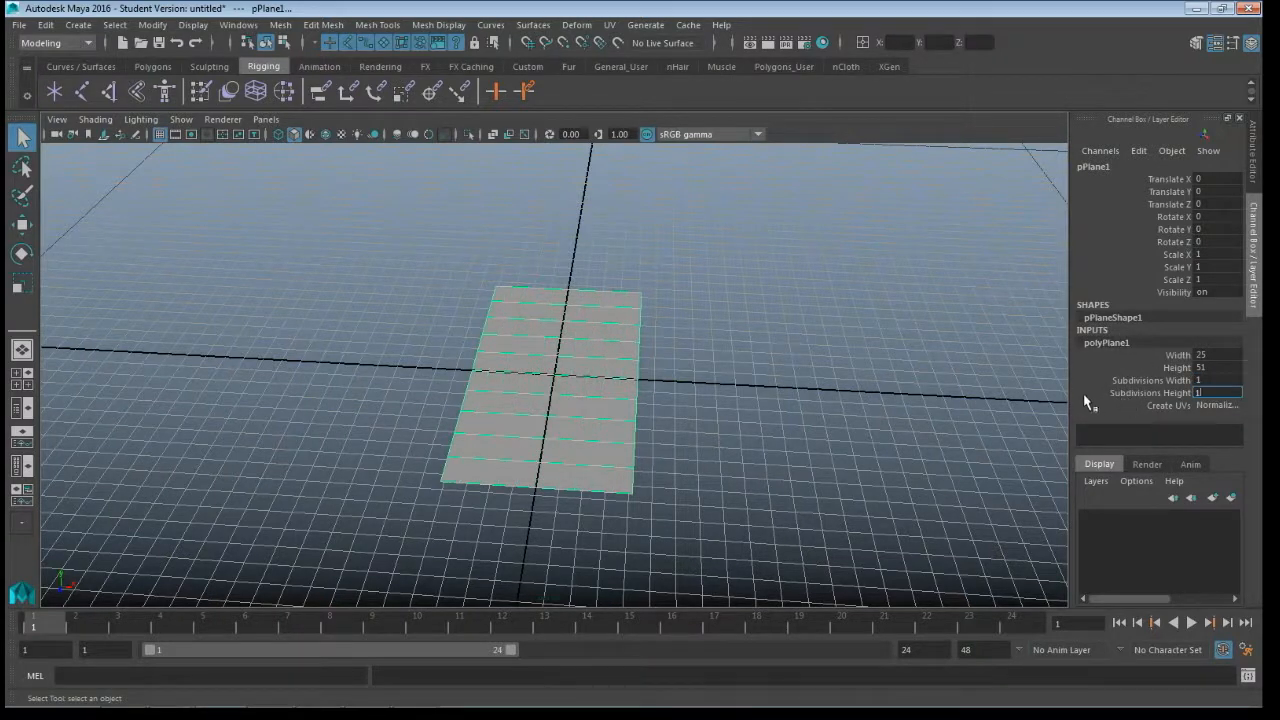
{"action": "key", "text": "Return"}
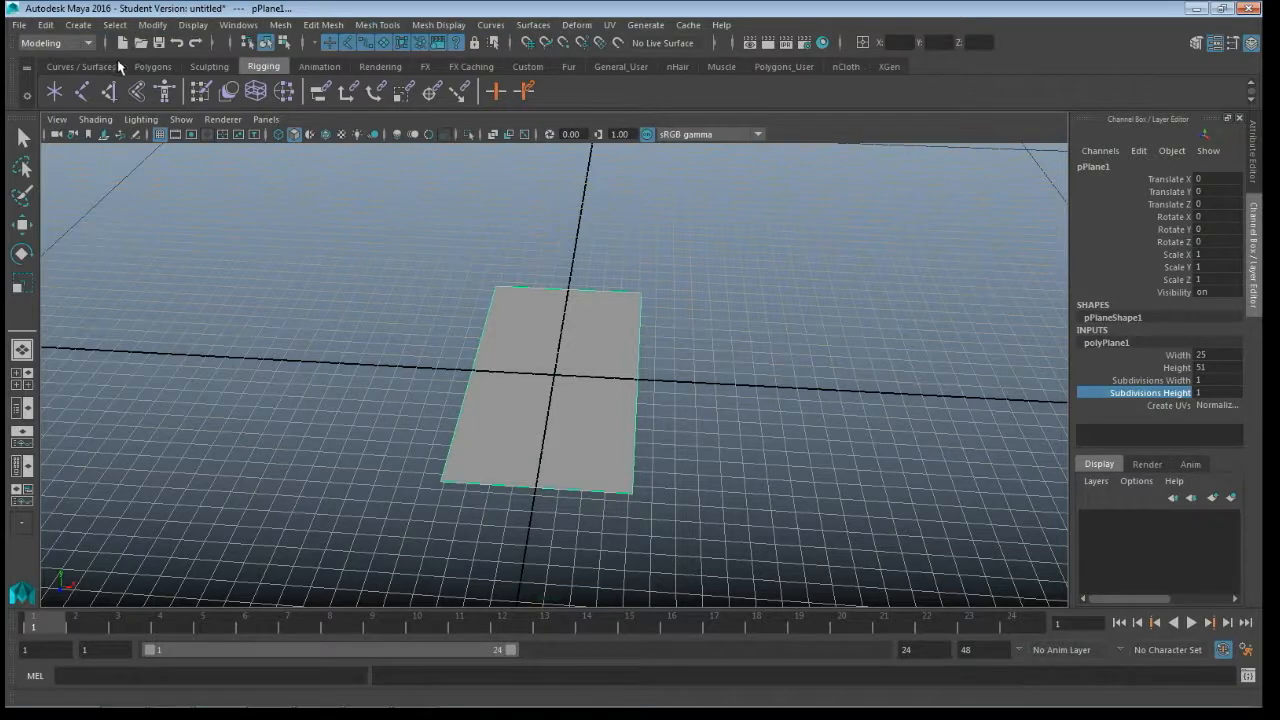
- Assign a new Lambert material to the plane and name the material image_plane
{"action": "left_click", "coordinate": [387, 66]}
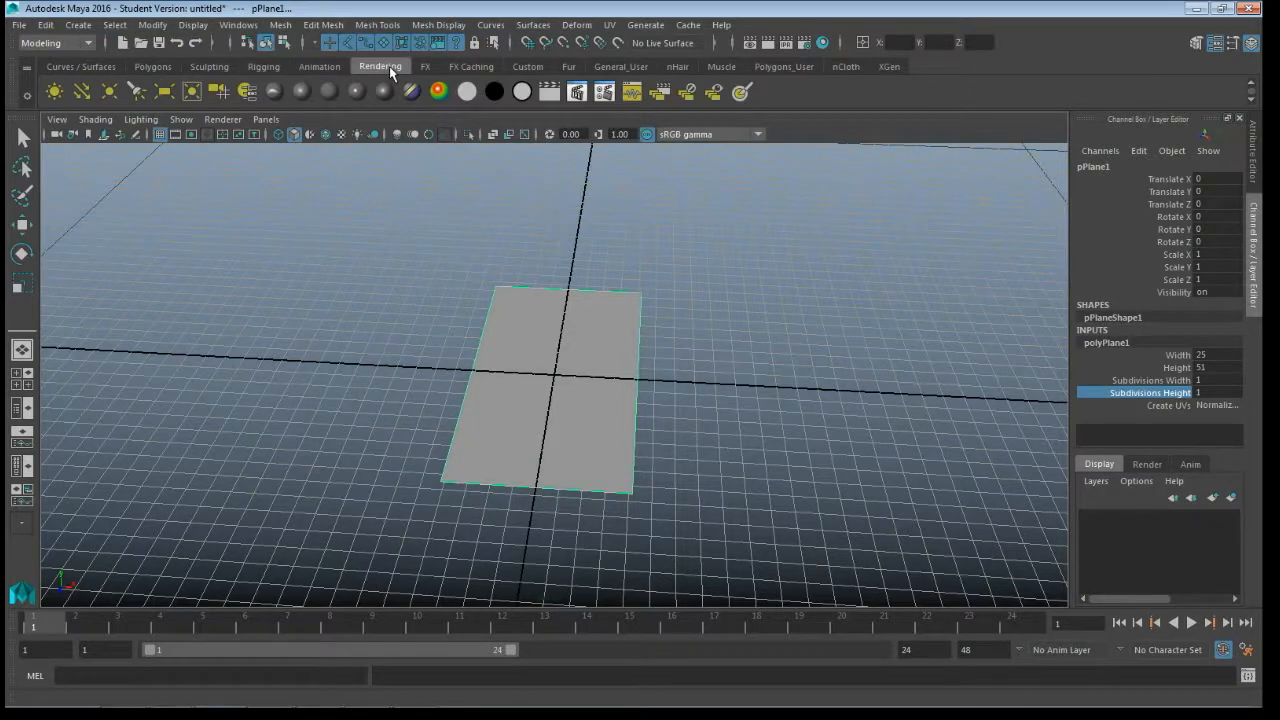
{"action": "left_click", "coordinate": [335, 97]}
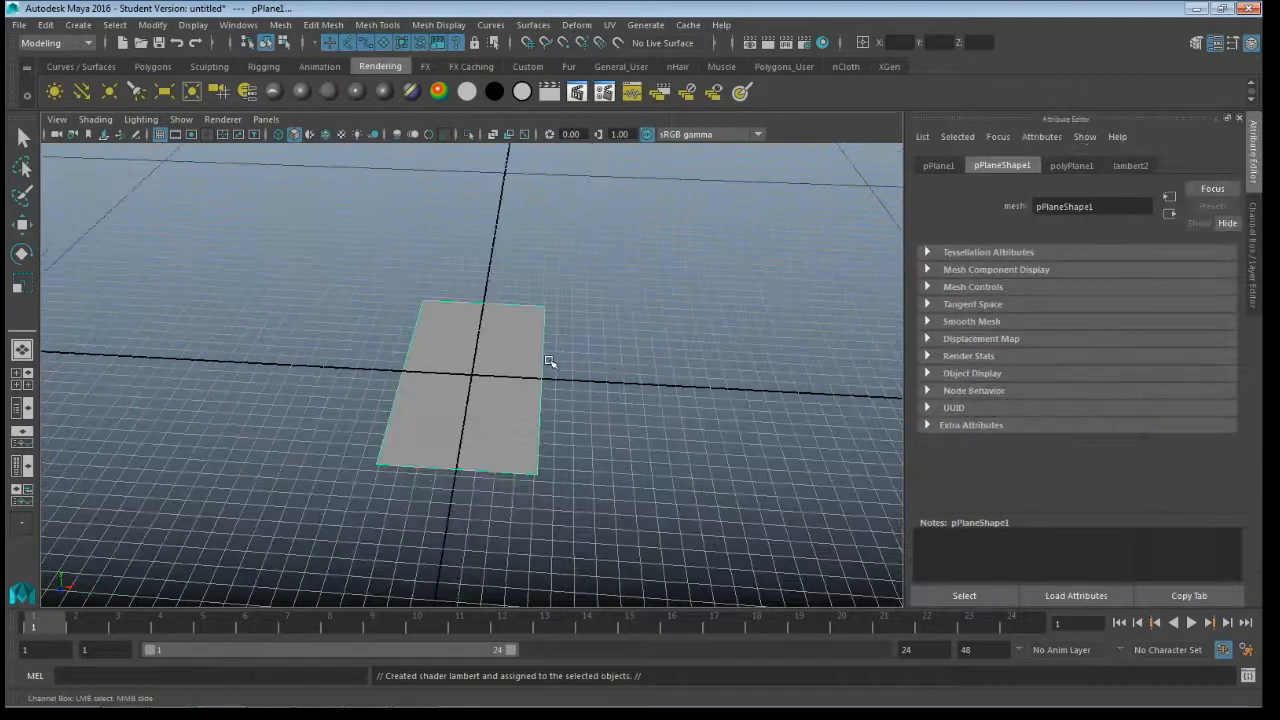
{"action": "left_click", "coordinate": [1124, 167]}
{"action": "double_click", "coordinate": [1048, 205]}
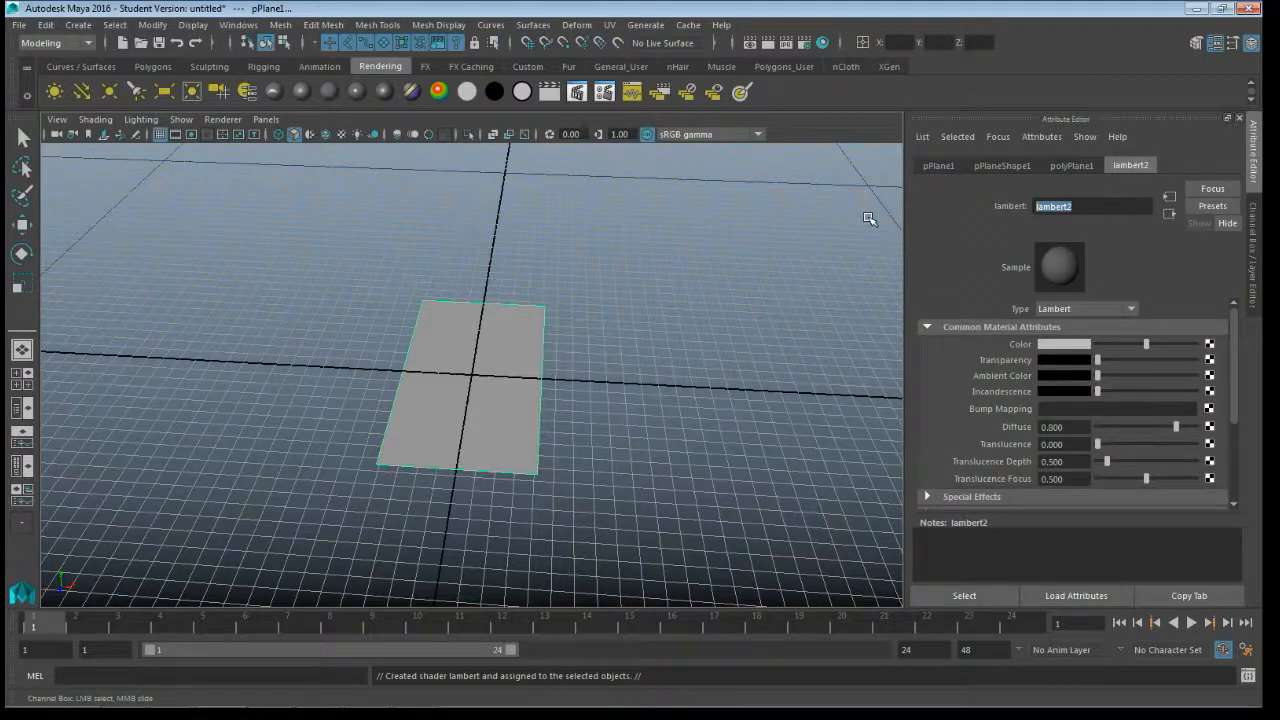
{"action": "type", "text": "image_plane"}
{"action": "key", "text": "Return"}
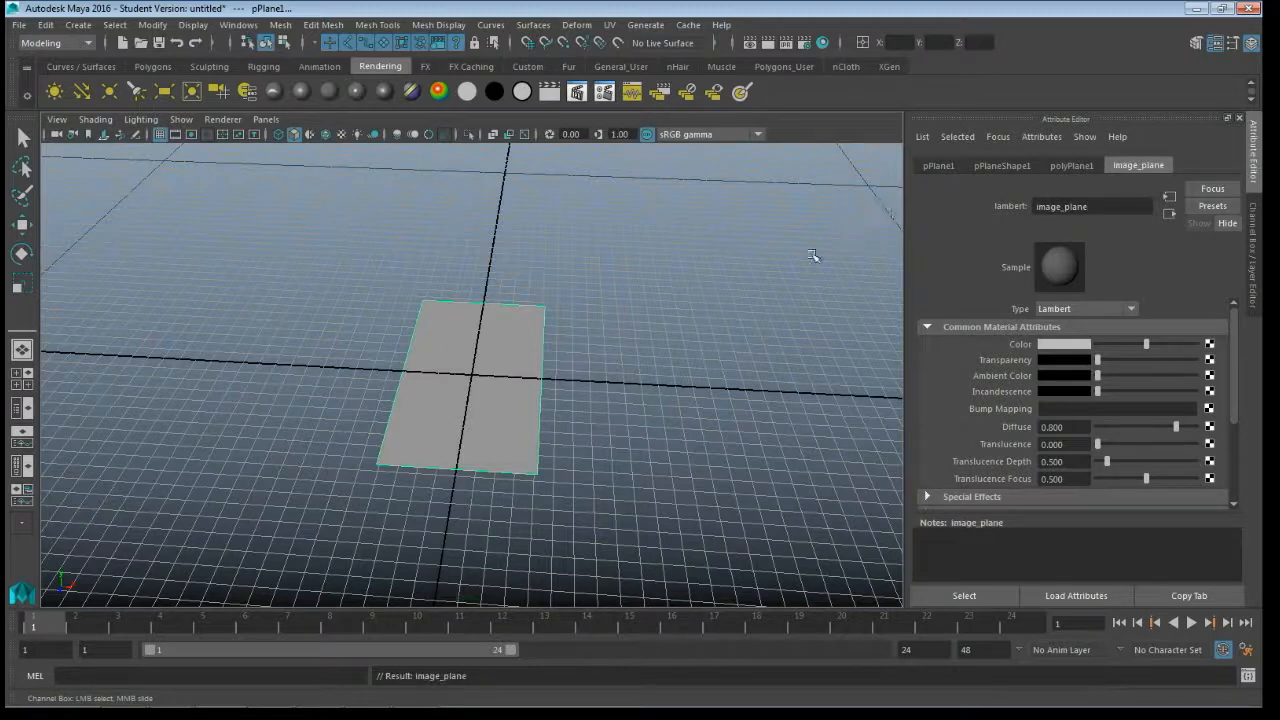
- Connect a File texture to the material's color and load simple_character_reference.psd from the GraphicDesign folder on the Desktop
{"action": "left_click", "coordinate": [1210, 344]}
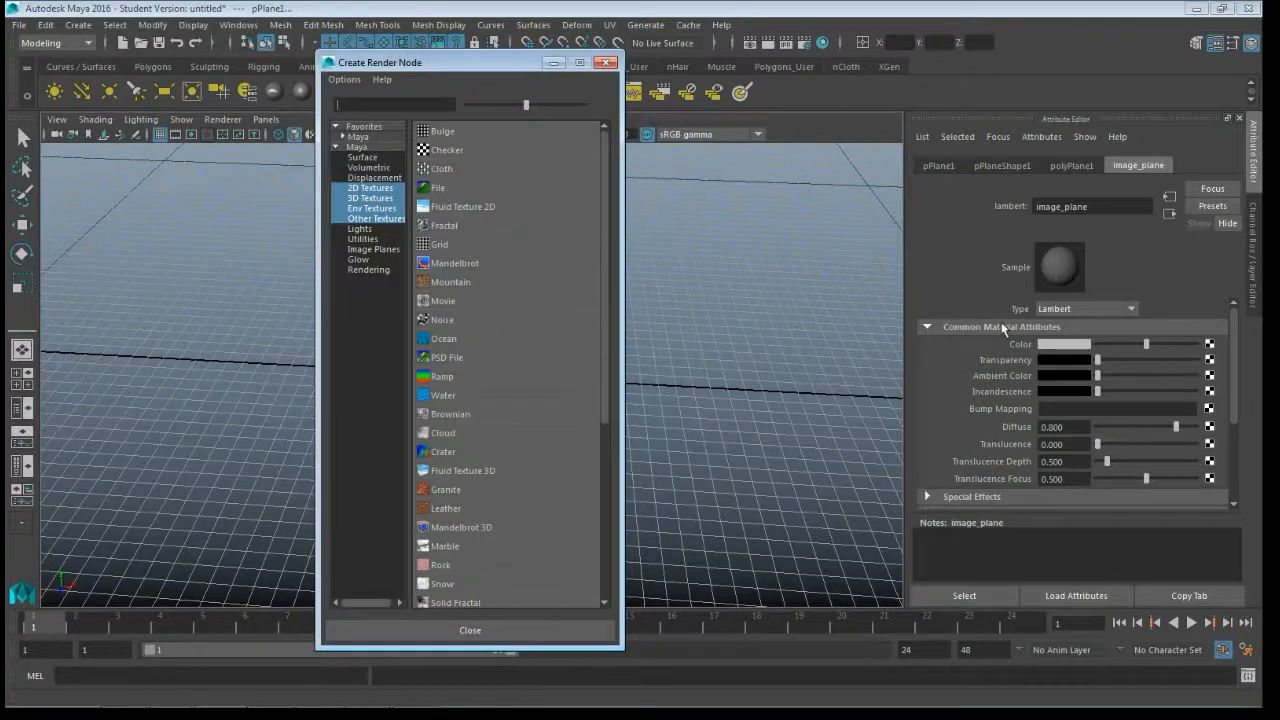
{"action": "left_click", "coordinate": [437, 188]}
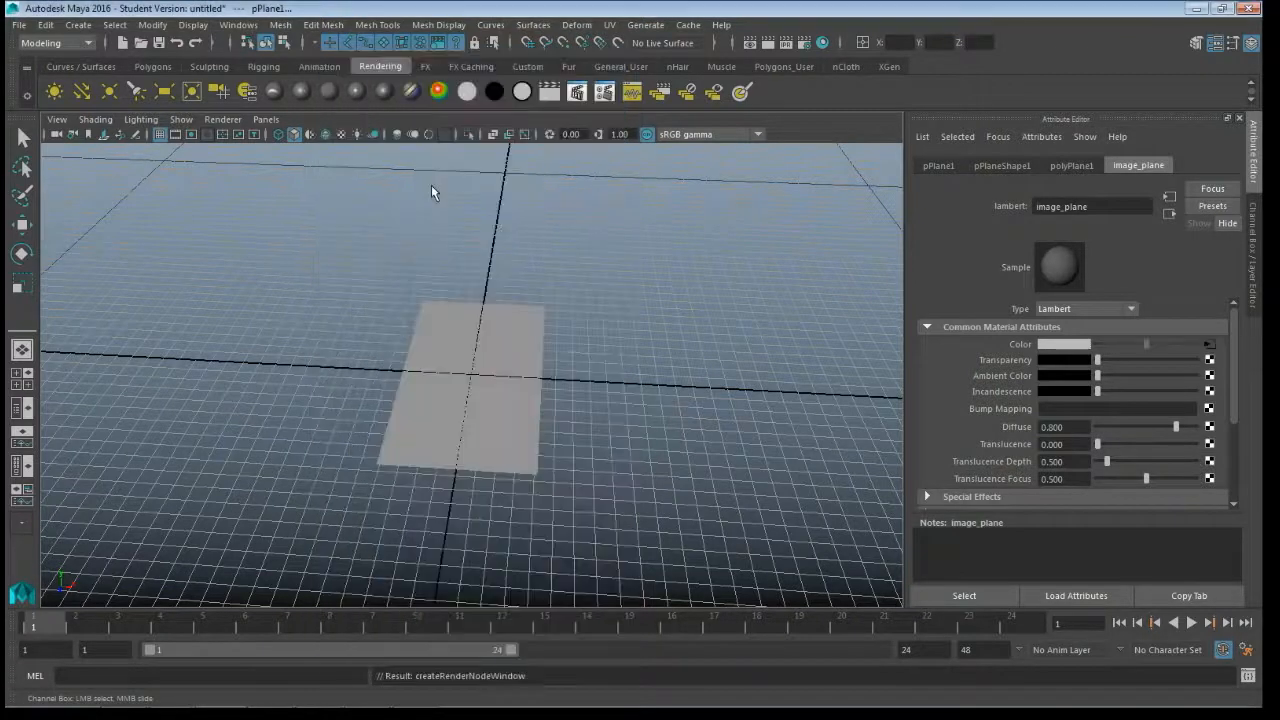
{"action": "left_click", "coordinate": [1213, 381]}
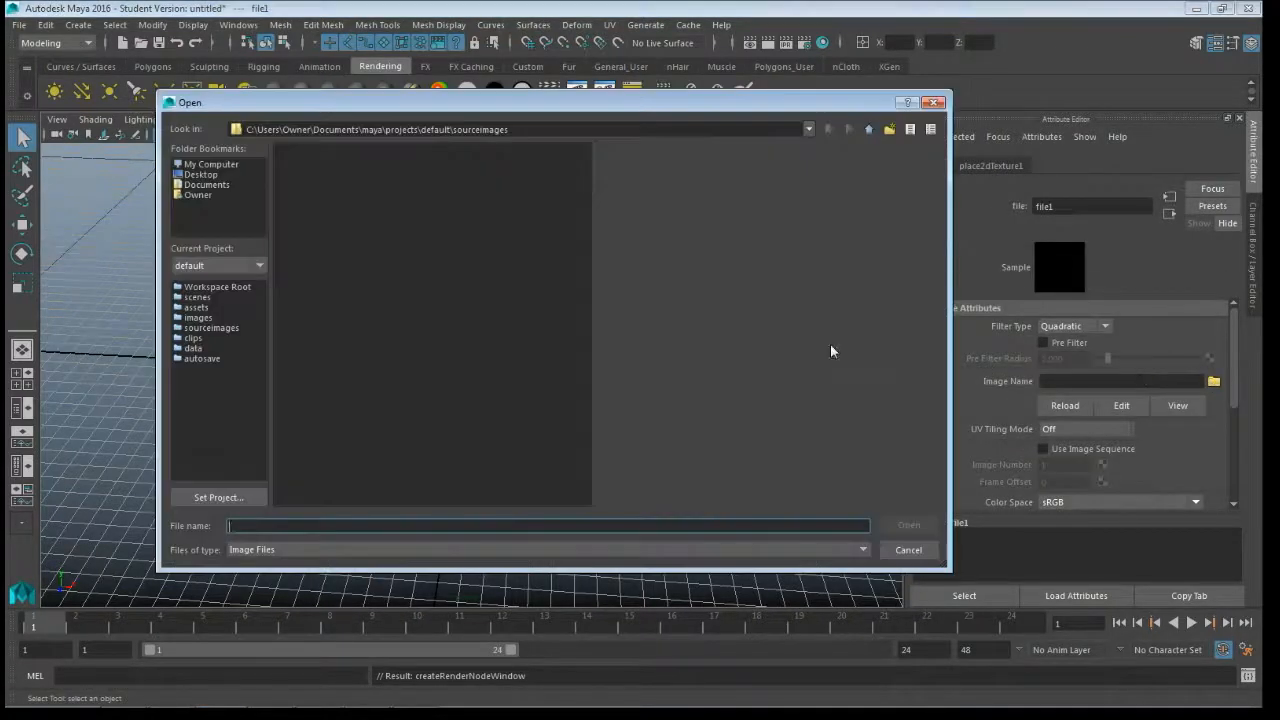
{"action": "left_click", "coordinate": [199, 175]}
{"action": "left_click", "coordinate": [327, 265]}
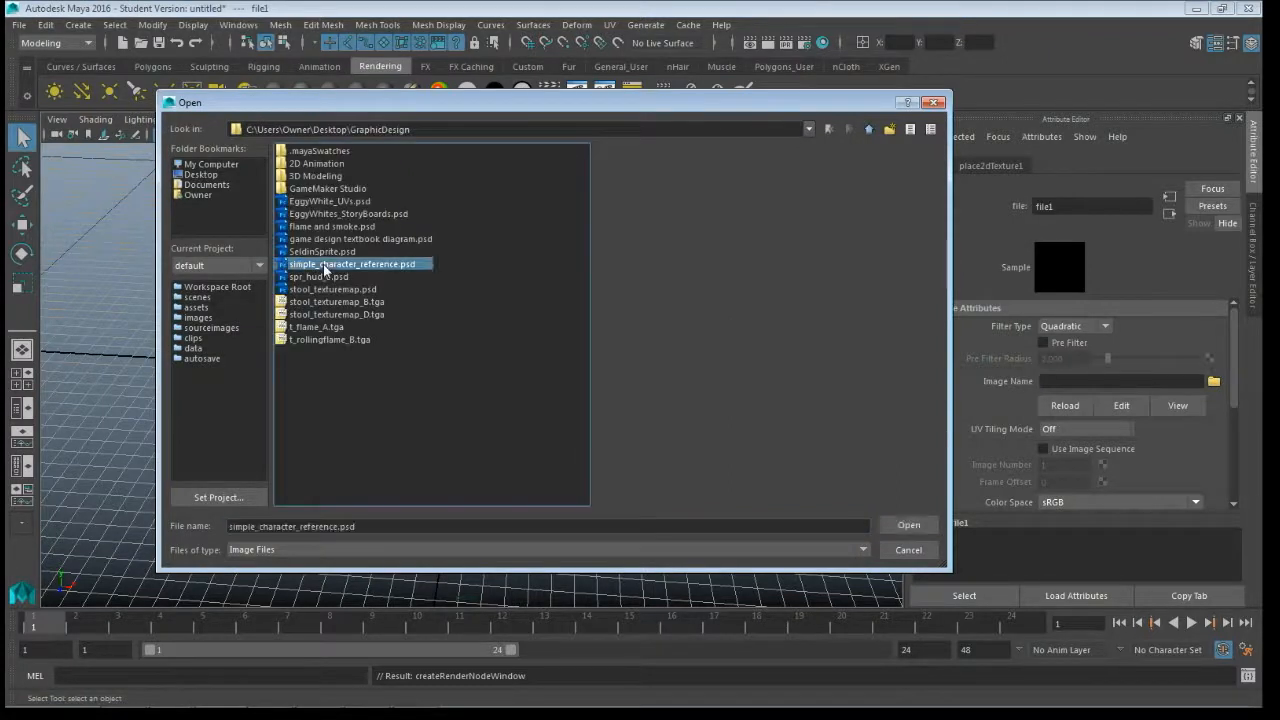
{"action": "left_click", "coordinate": [908, 524]}
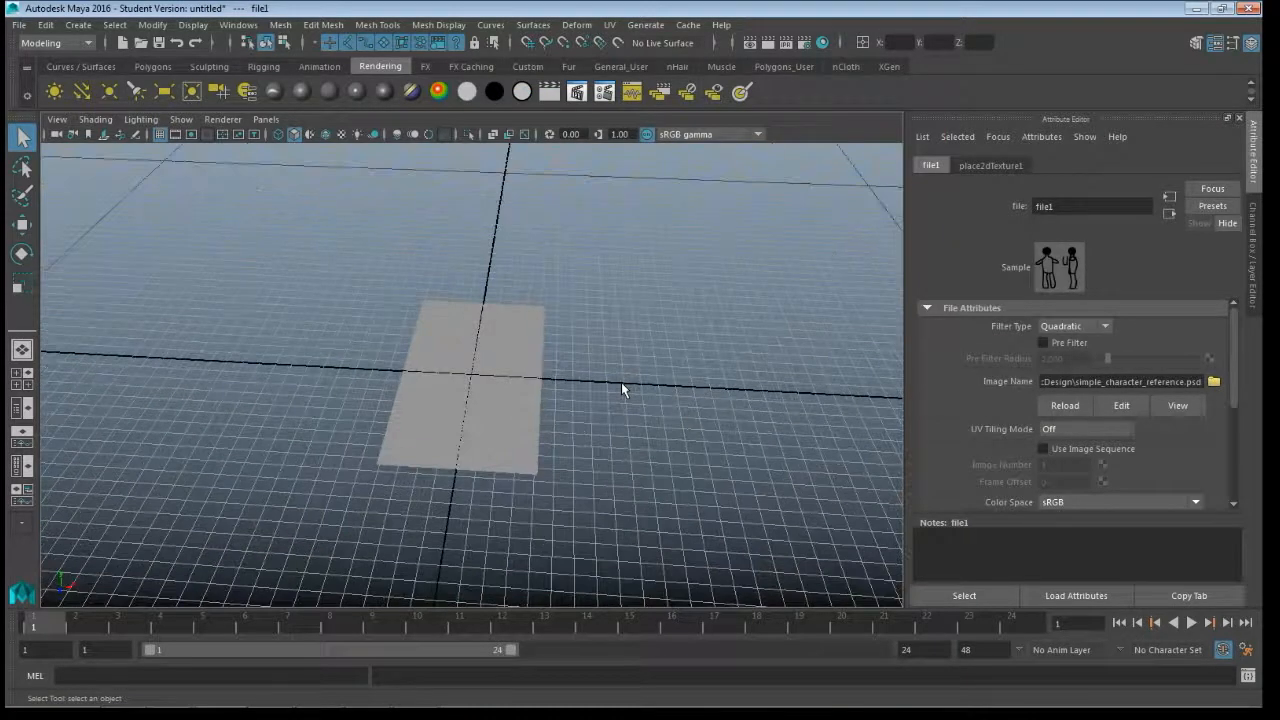
- Turn on textured shading in the viewport and check the character reference on the plane
{"action": "key", "text": "6"}
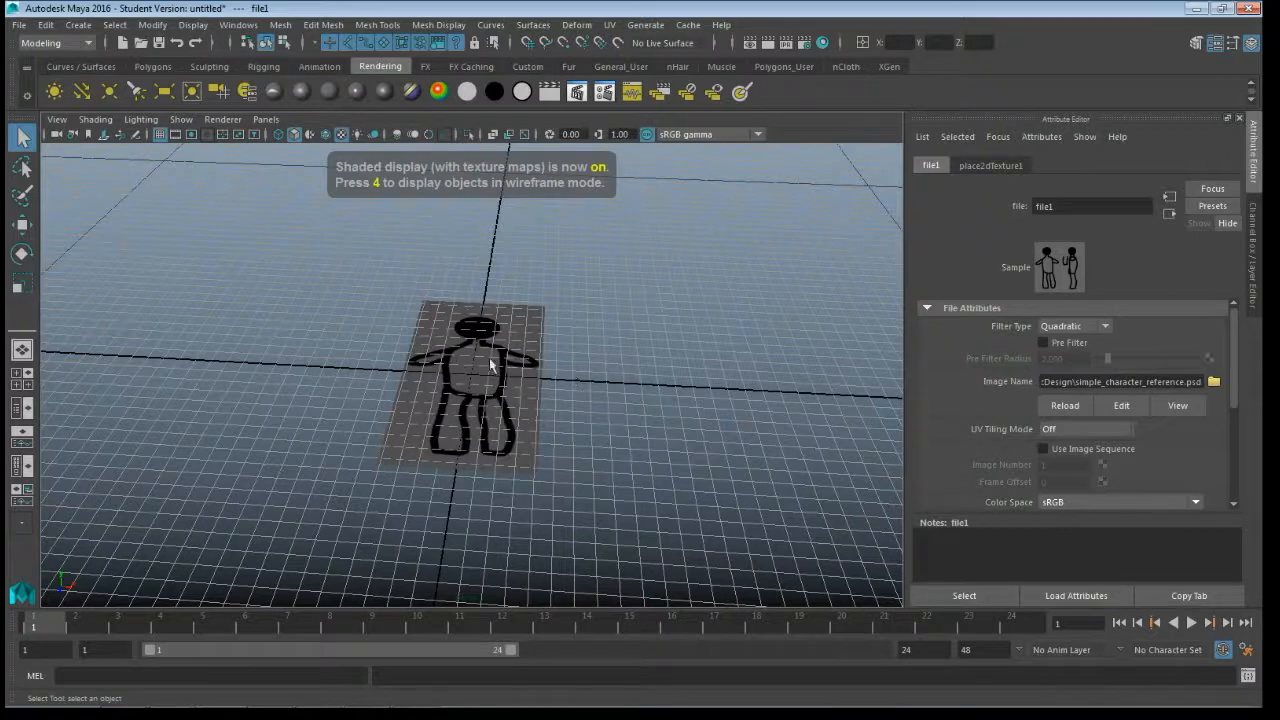
{"action": "scroll", "coordinate": [606, 428], "scroll_direction": "up", "scroll_amount": 6}
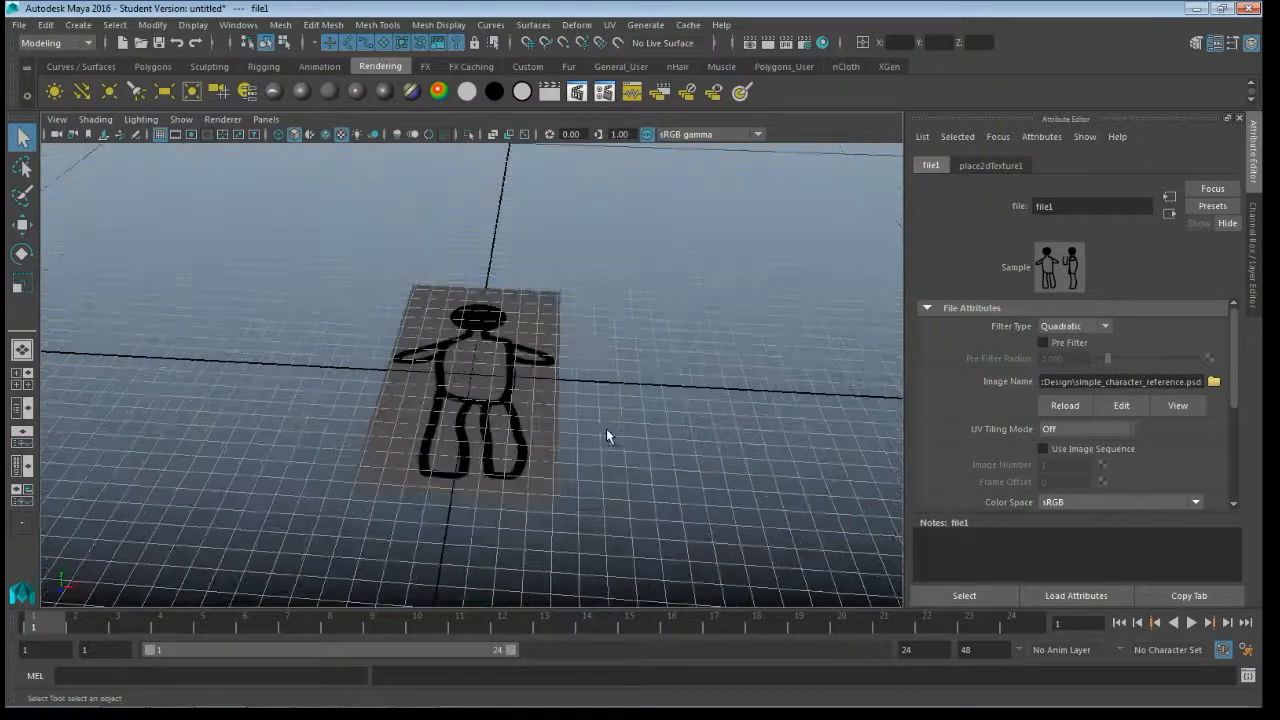
{"action": "scroll", "coordinate": [606, 428], "scroll_direction": "down", "scroll_amount": 2}
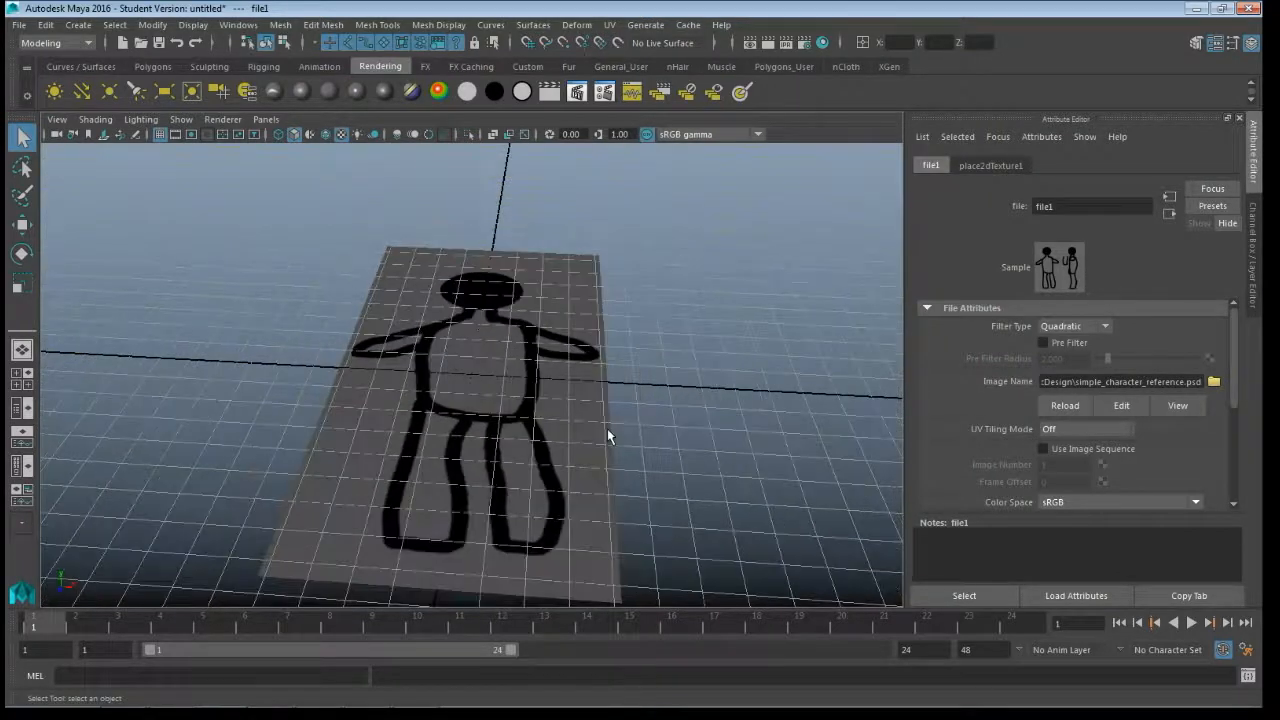
{"action": "scroll", "coordinate": [560, 312], "scroll_direction": "down", "scroll_amount": 4}
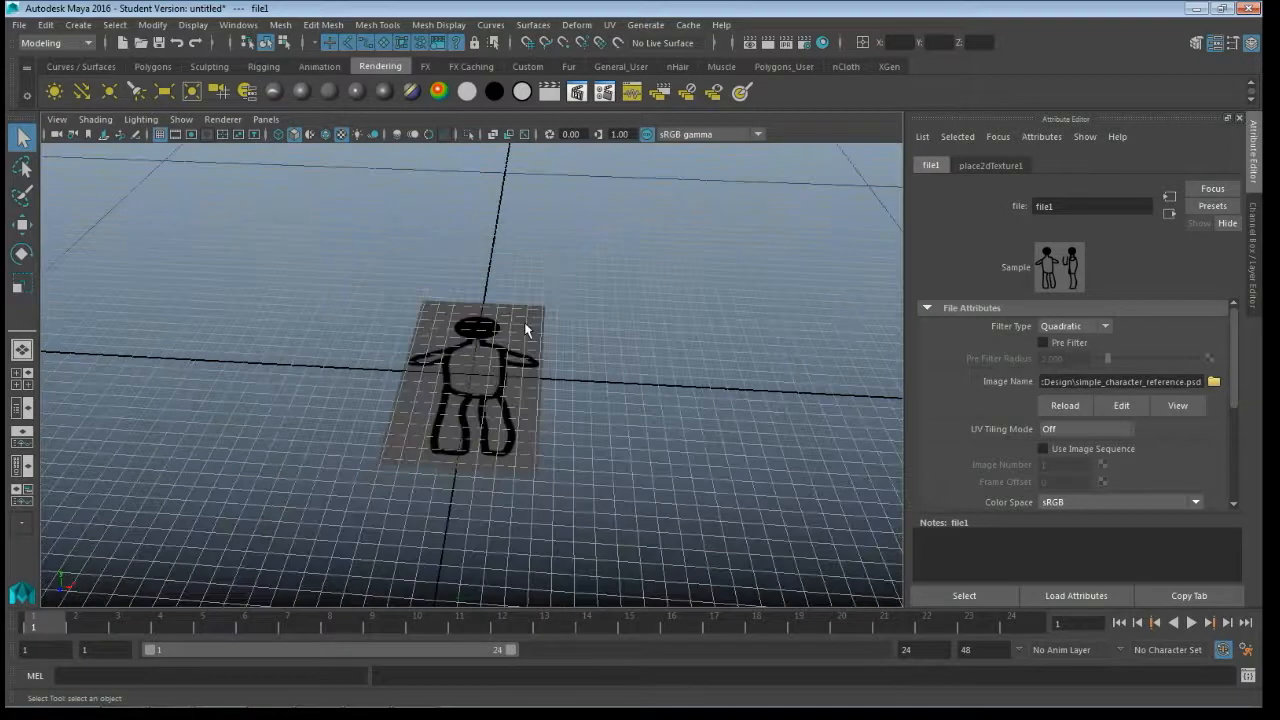
- Duplicate the textured plane and activate the Move tool on the copy
{"action": "left_click", "coordinate": [481, 347]}
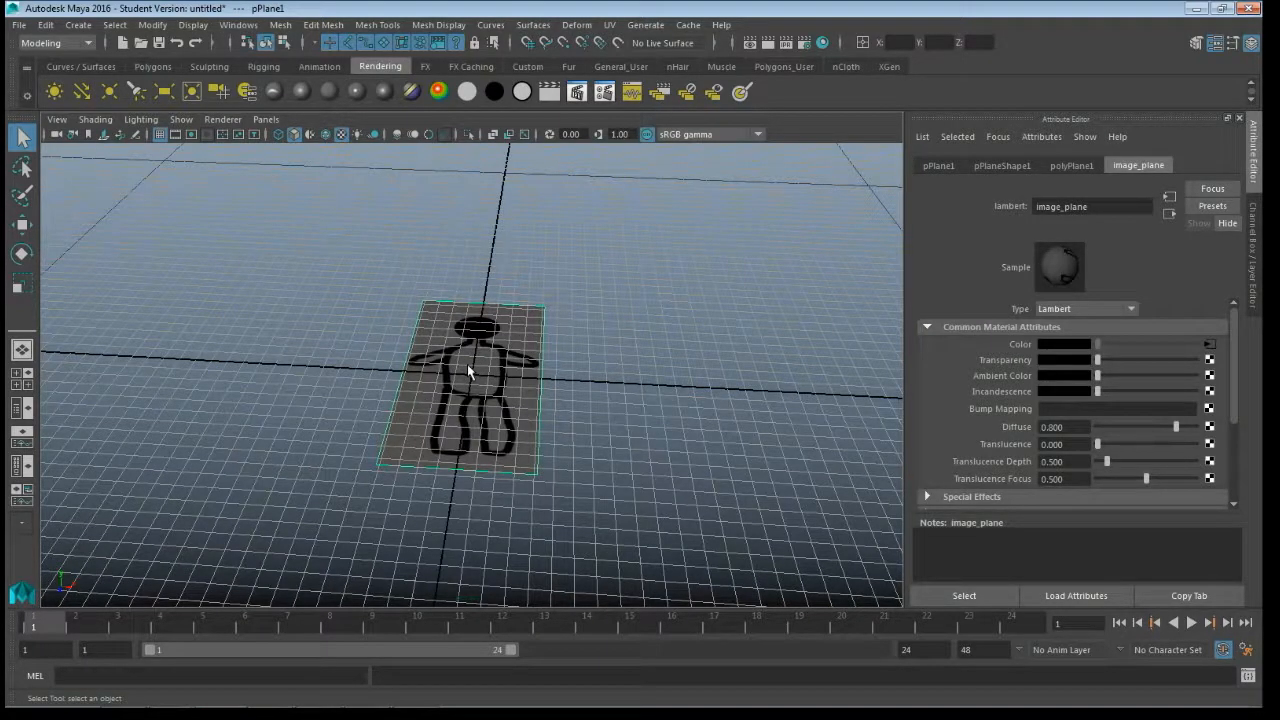
{"action": "key", "text": "ctrl+d"}
{"action": "key", "text": "w"}
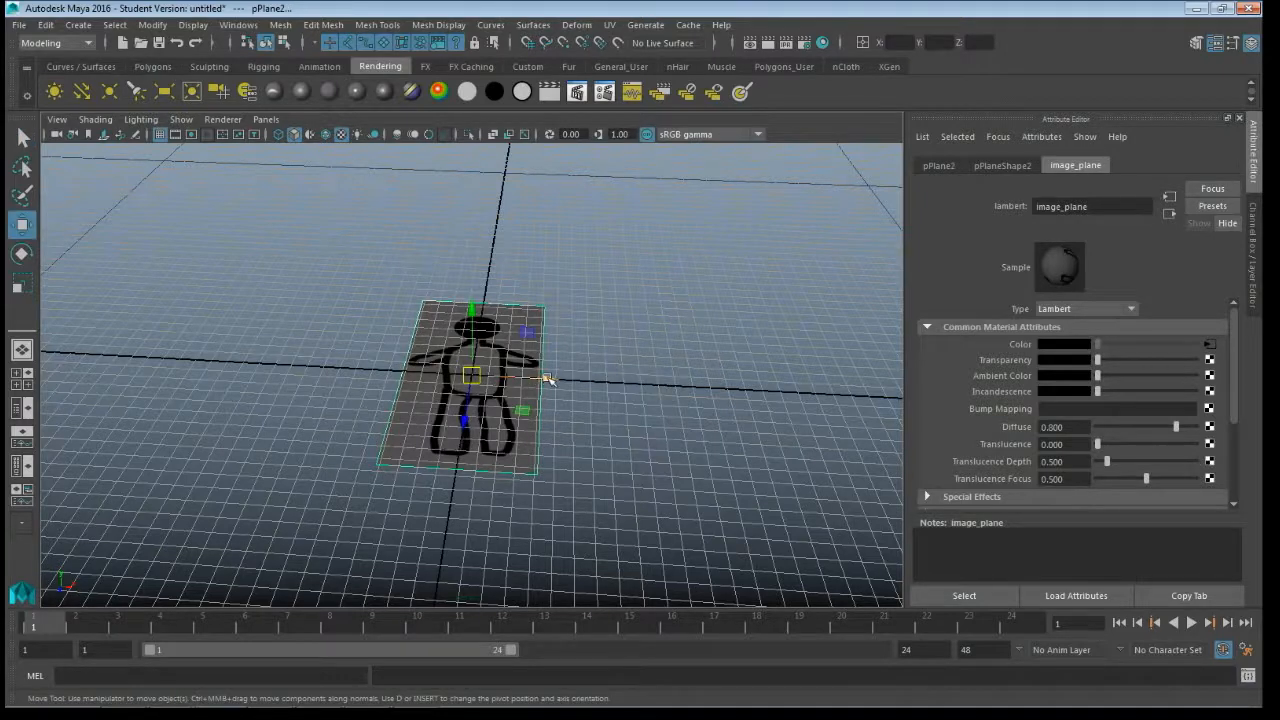
- Try moving the duplicated plane about 24 units along the X axis and undo the move
{"action": "left_click_drag", "start_coordinate": [548, 379], "coordinate": [683, 385]}
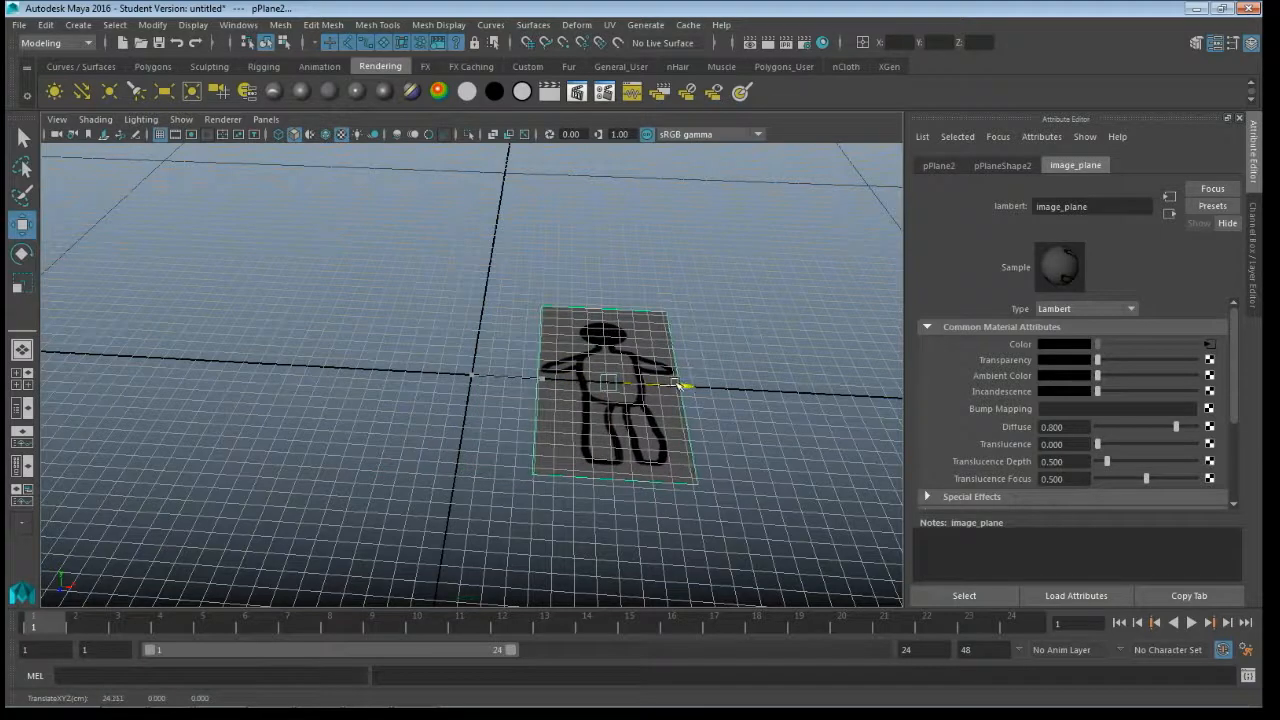
{"action": "key", "text": "ctrl+z"}
{"action": "key", "text": "ctrl+z"}
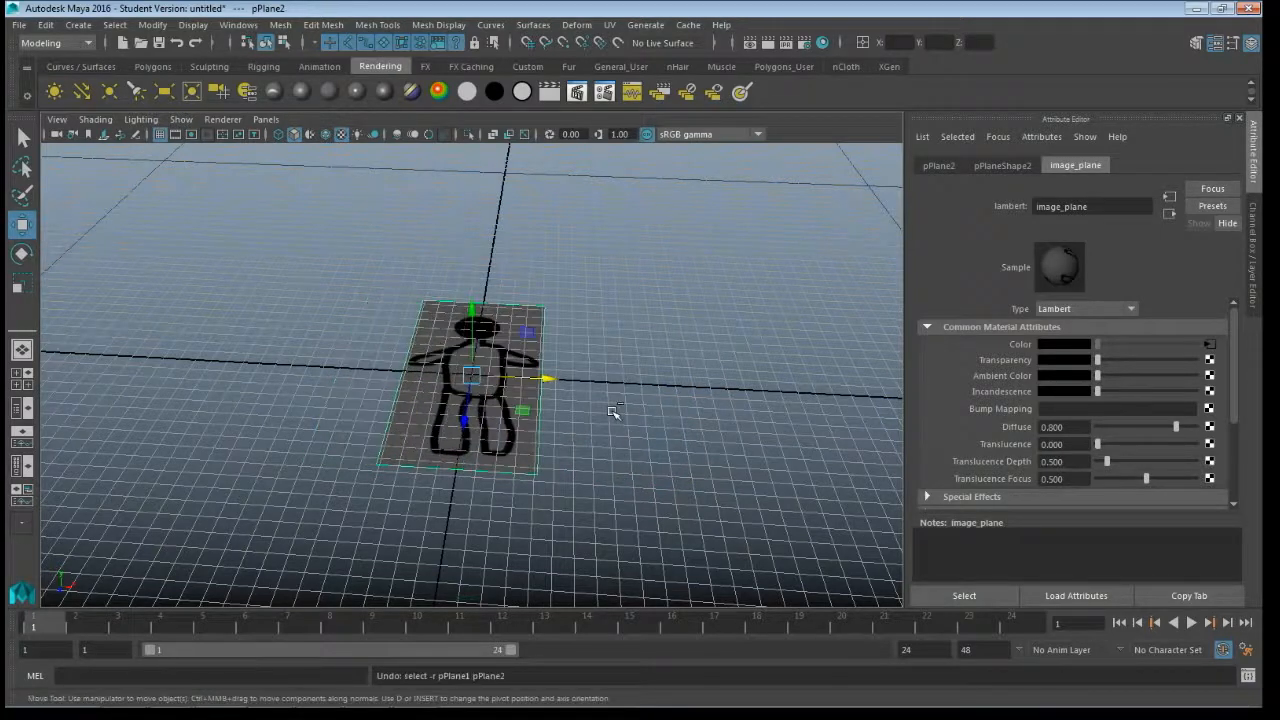
- Move the duplicated plane about 32.5 units along the X axis beside the original and open the UV Editor
{"action": "left_click_drag", "start_coordinate": [549, 377], "coordinate": [731, 382]}
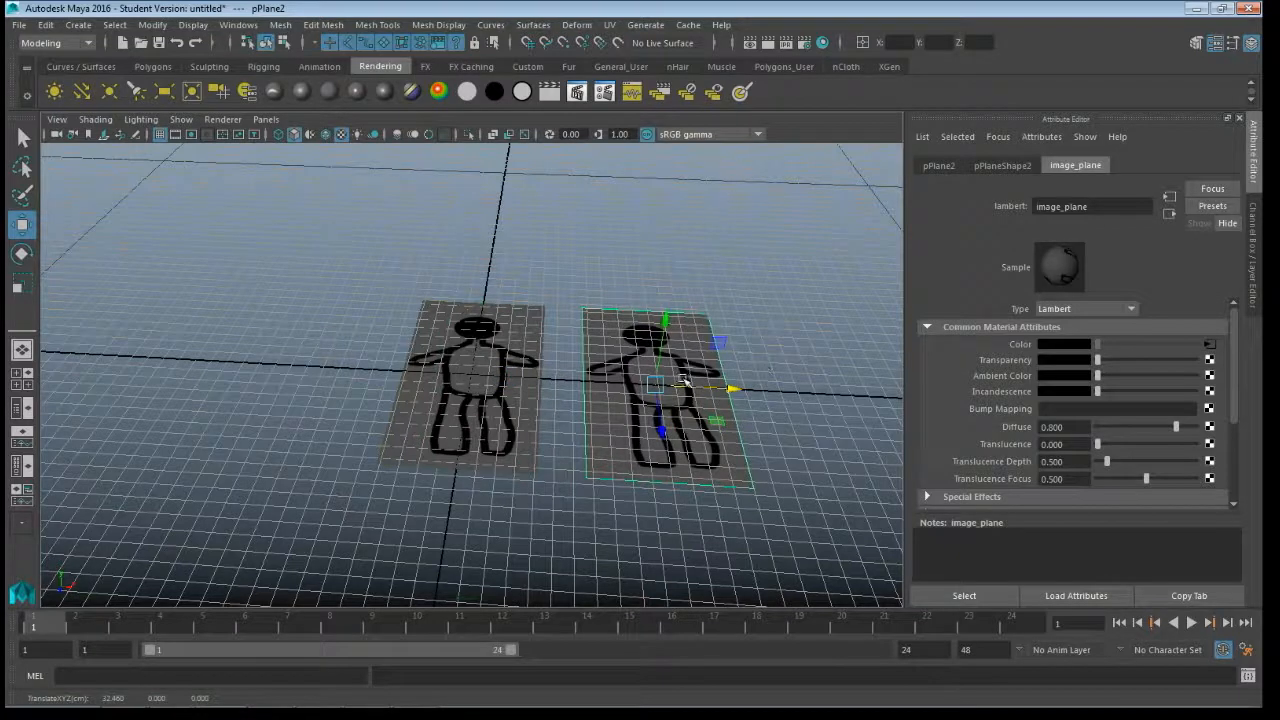
{"action": "left_click", "coordinate": [608, 26]}
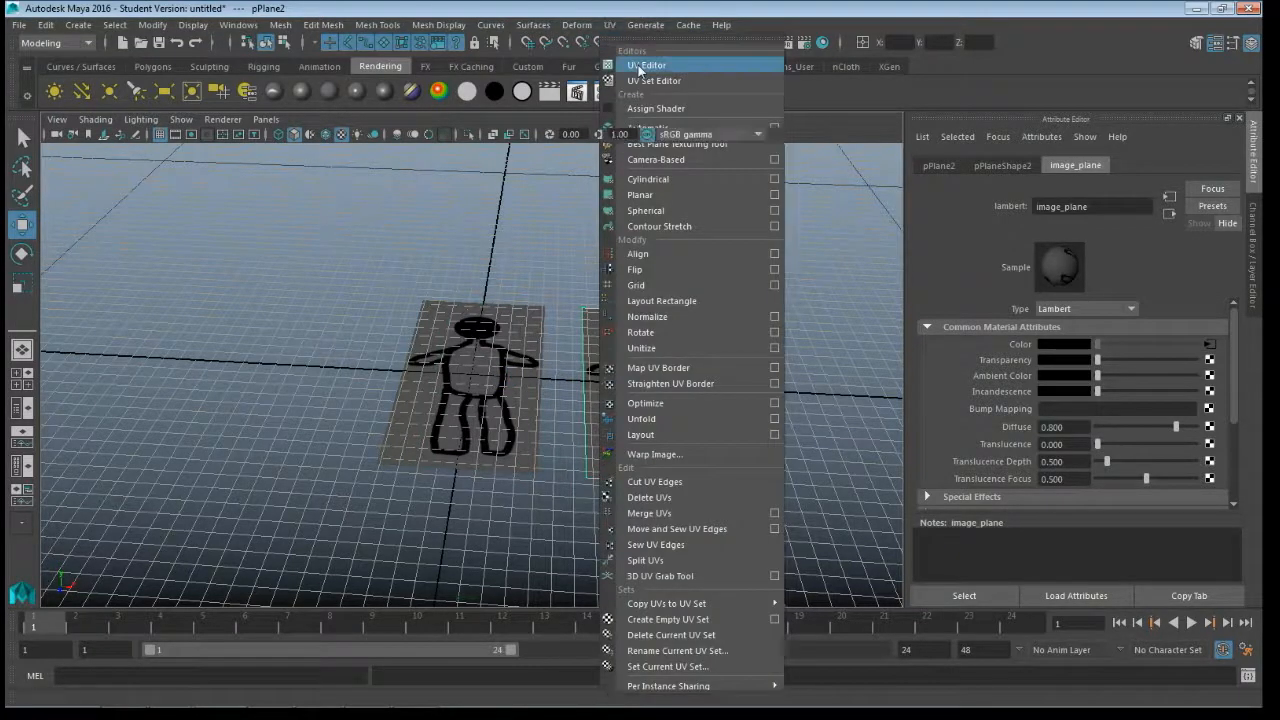
{"action": "left_click", "coordinate": [640, 65]}
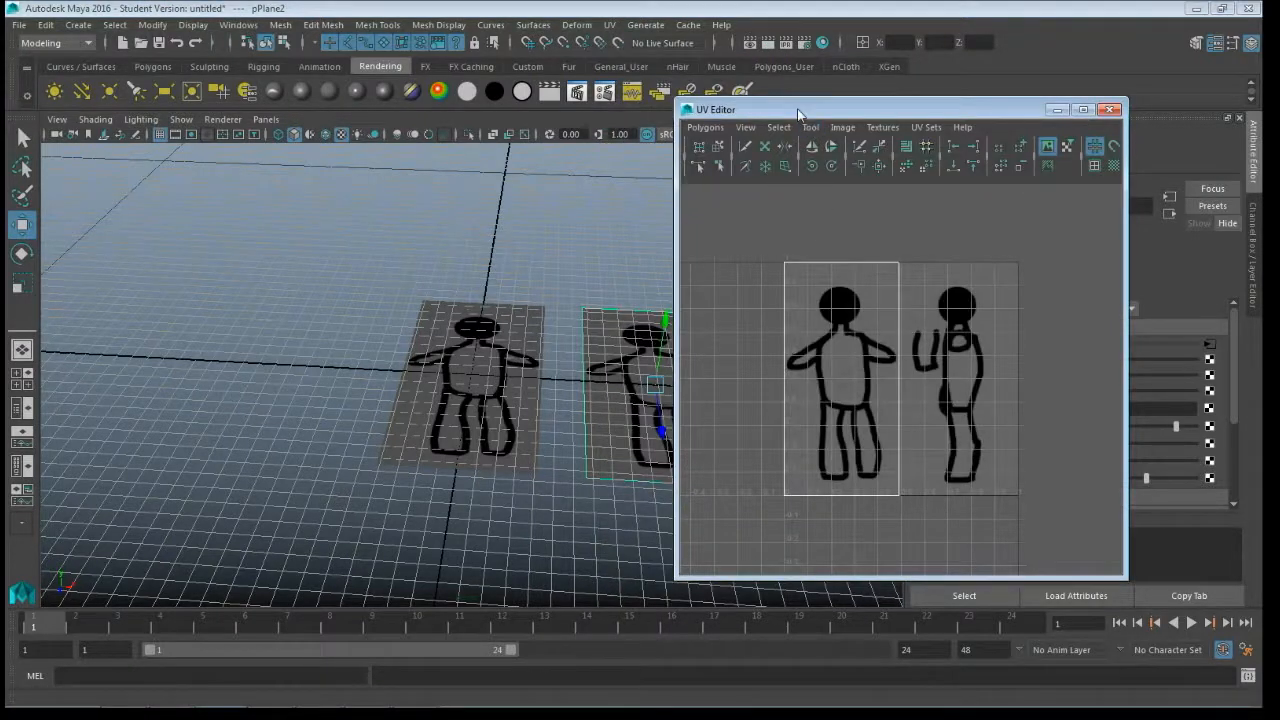
{"action": "left_click_drag", "start_coordinate": [800, 112], "coordinate": [909, 124]}
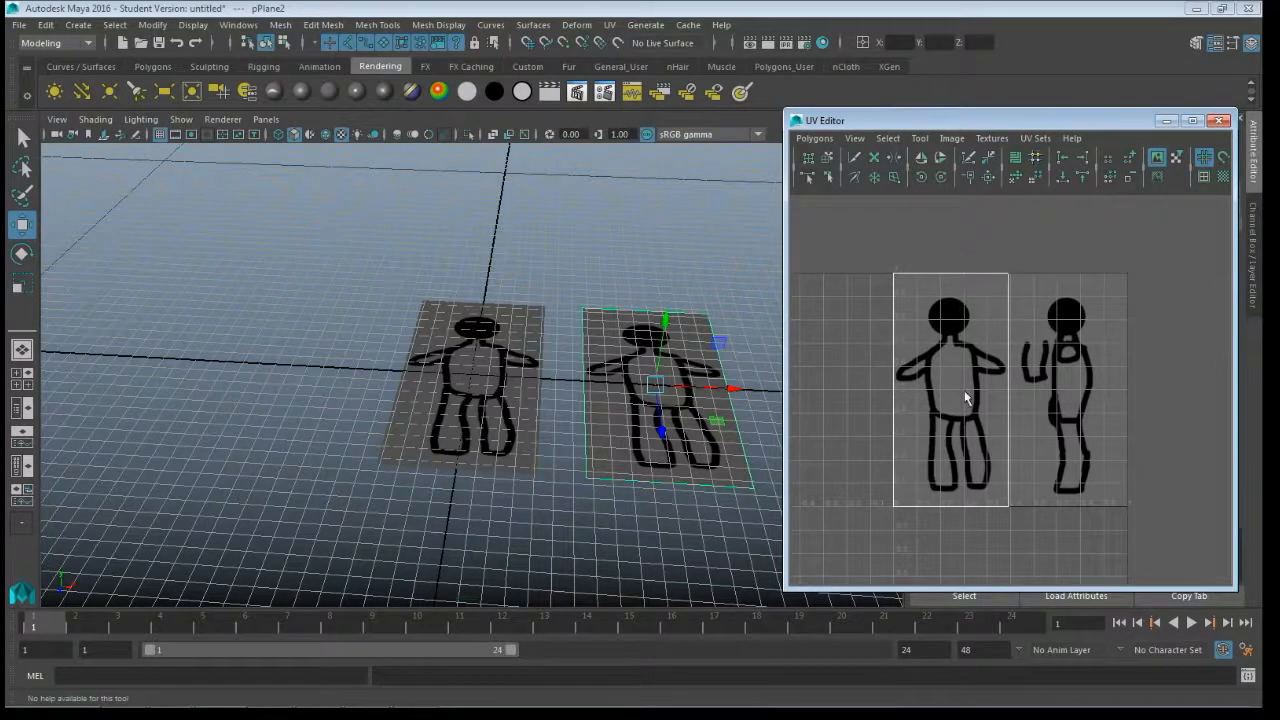
- Select all UVs of the duplicated plane and shift them horizontally over the side-view drawing of the texture
{"action": "right_click", "coordinate": [960, 323]}
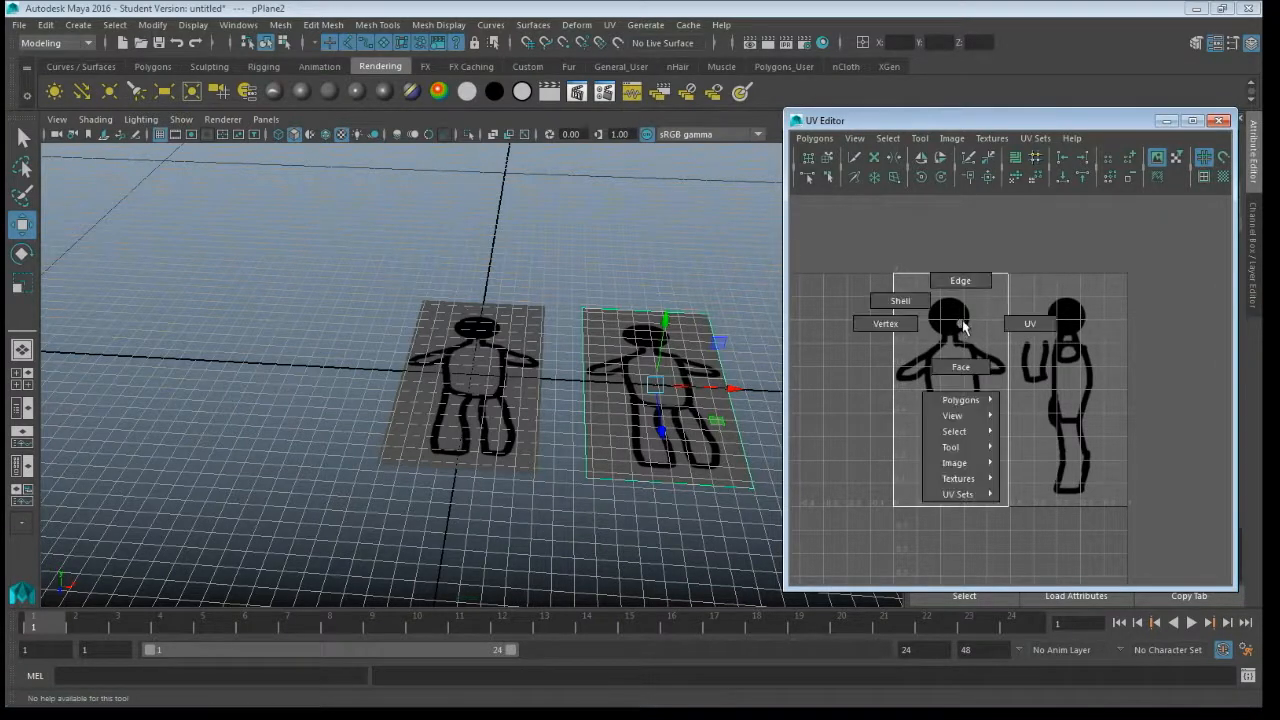
{"action": "left_click", "coordinate": [1025, 323]}
{"action": "left_click_drag", "start_coordinate": [854, 250], "coordinate": [1028, 553]}
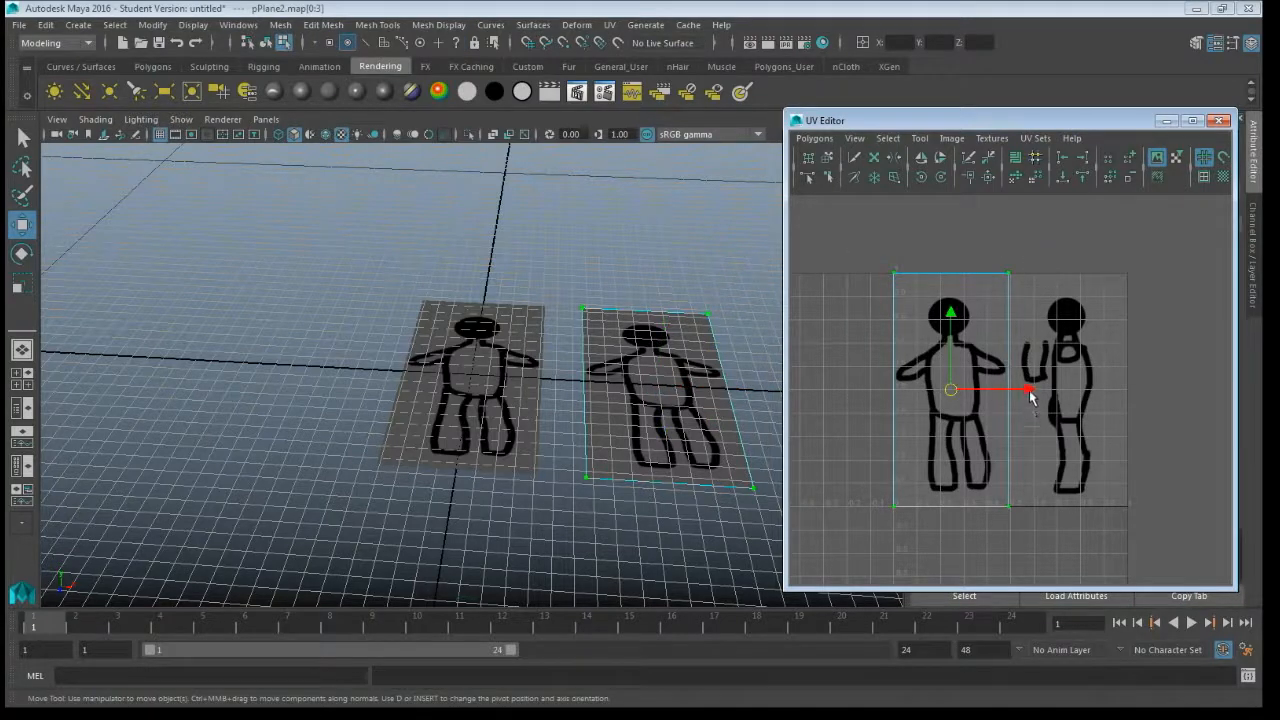
{"action": "left_click_drag", "start_coordinate": [1030, 393], "coordinate": [1147, 412]}
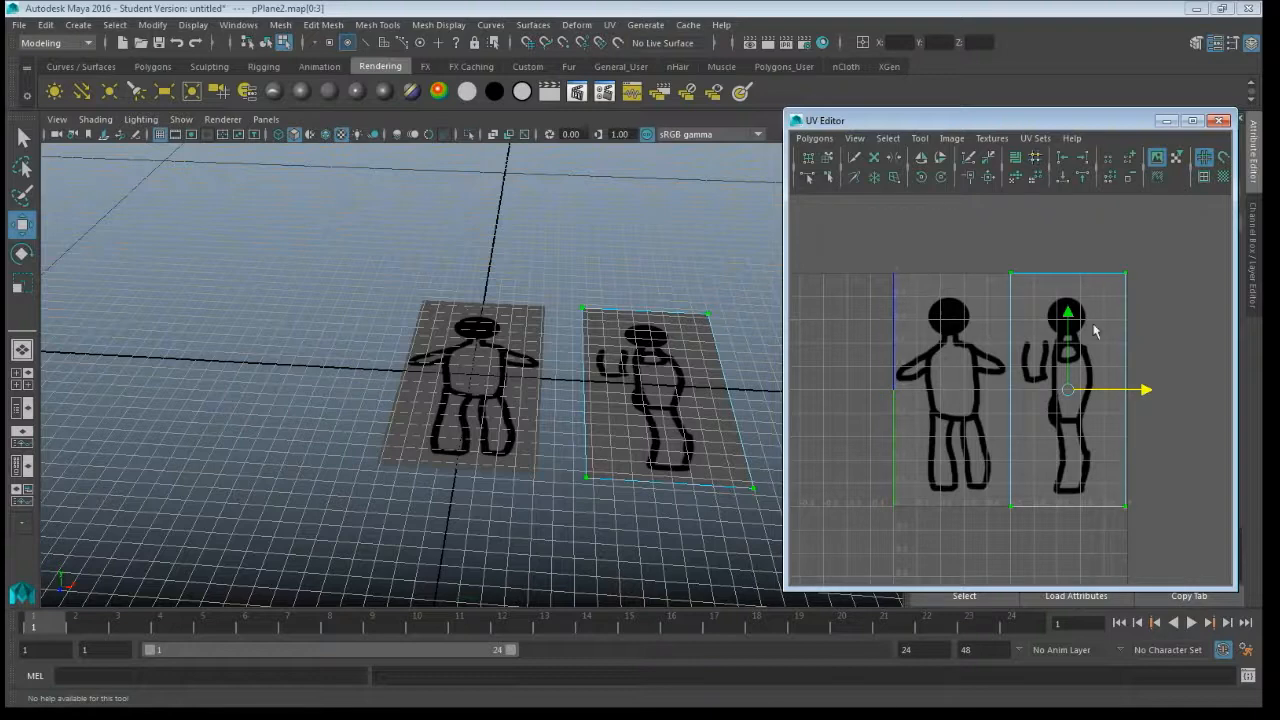
- Grid-snap the UV shell's right and left edges horizontally to frame the side-view half of the texture, then close the UV Editor
{"action": "left_click_drag", "start_coordinate": [1103, 246], "coordinate": [1172, 548]}
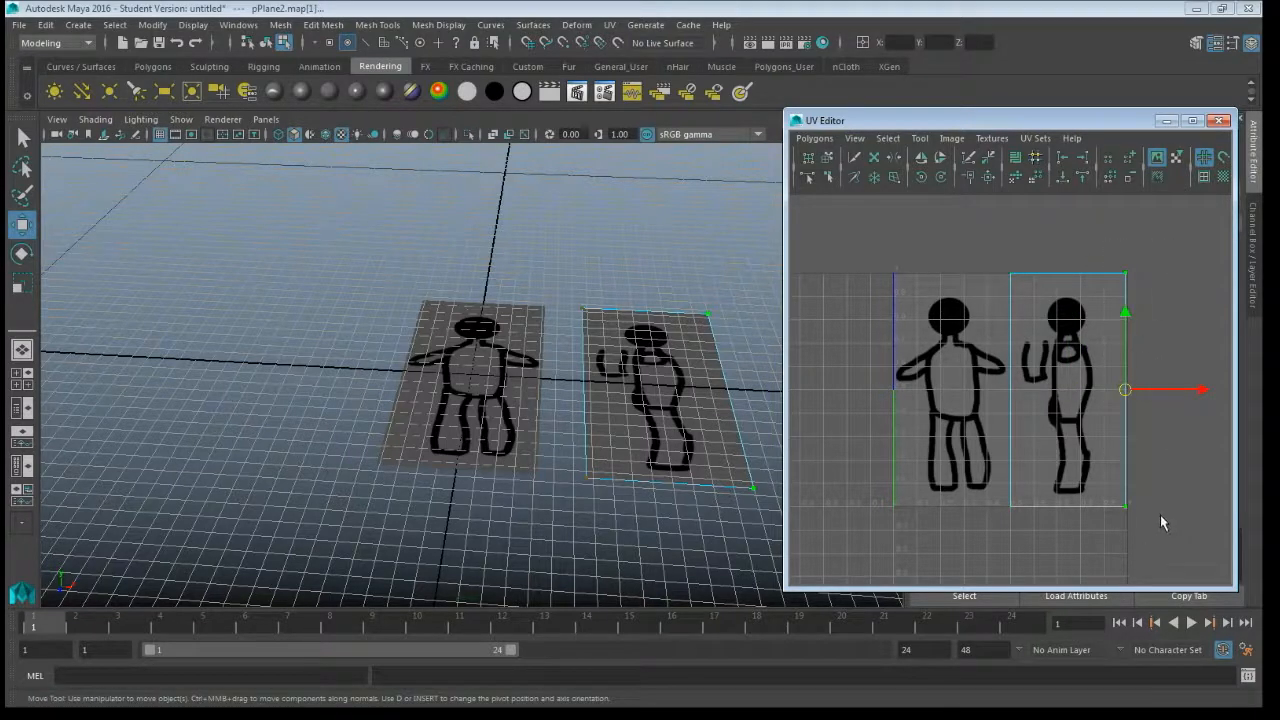
{"action": "key", "text": "x"}
{"action": "left_click_drag", "start_coordinate": [1206, 390], "coordinate": [1209, 391]}
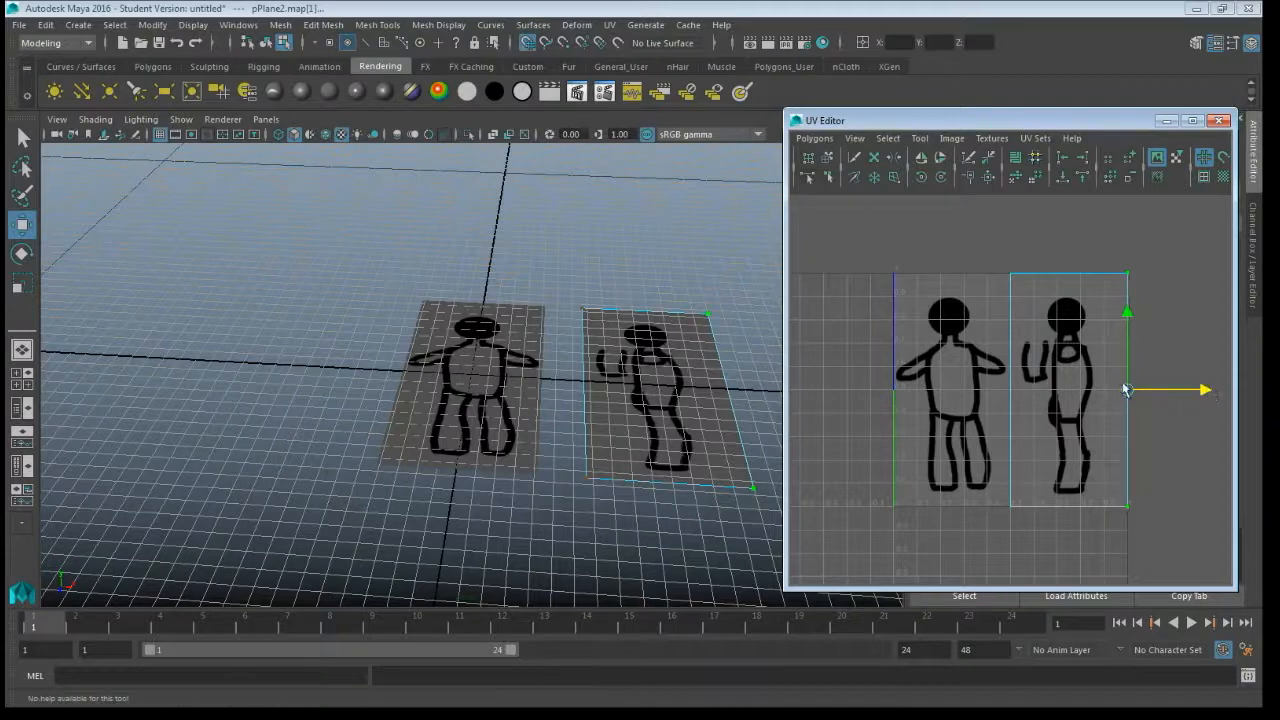
{"action": "left_click_drag", "start_coordinate": [995, 237], "coordinate": [1028, 570]}
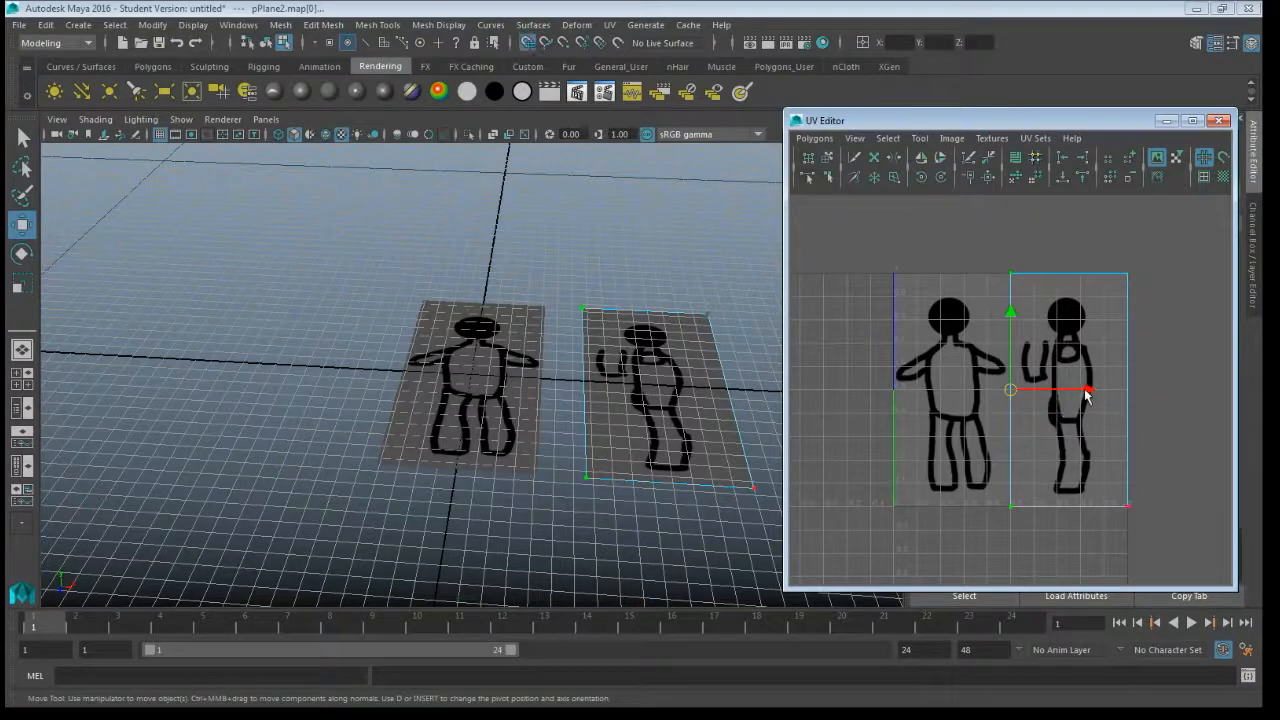
{"action": "mouse_move", "coordinate": [1088, 391]}
{"action": "left_mouse_down"}
{"action": "mouse_move", "coordinate": [1100, 391]}
{"action": "mouse_move", "coordinate": [1080, 398]}
{"action": "mouse_move", "coordinate": [1092, 396]}
{"action": "left_mouse_up"}
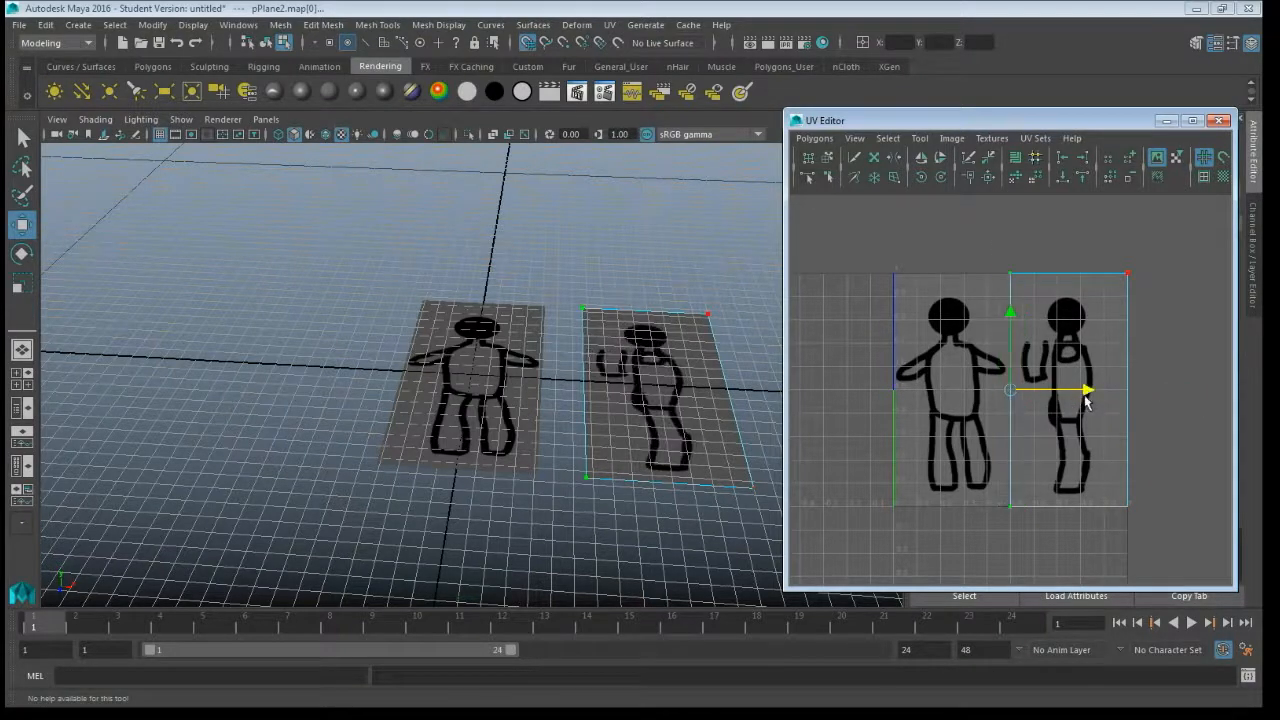
{"action": "left_click", "coordinate": [1145, 406]}
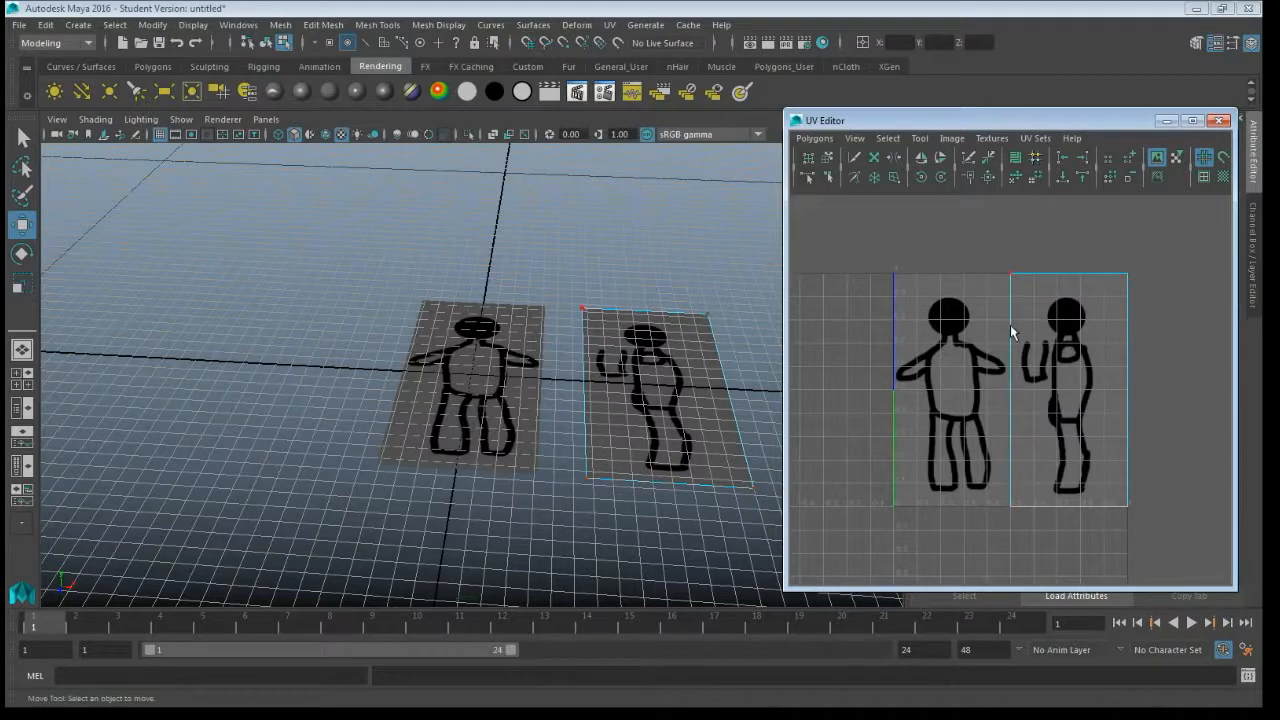
{"action": "right_click_drag", "start_coordinate": [1065, 355], "coordinate": [1112, 360]}
{"action": "left_click", "coordinate": [1214, 125]}
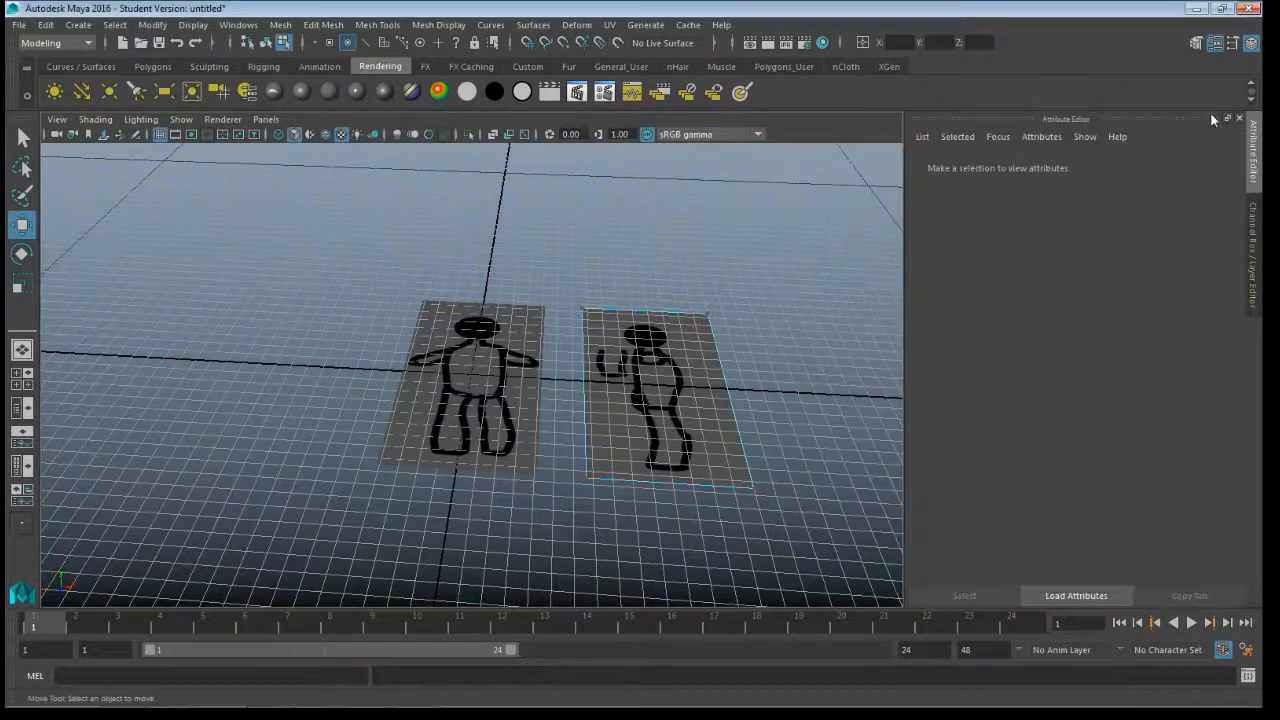
- Return the side-view plane to object mode and select the two planes in turn, ending on the side-view plane
{"action": "right_click_drag", "start_coordinate": [670, 382], "coordinate": [731, 254]}
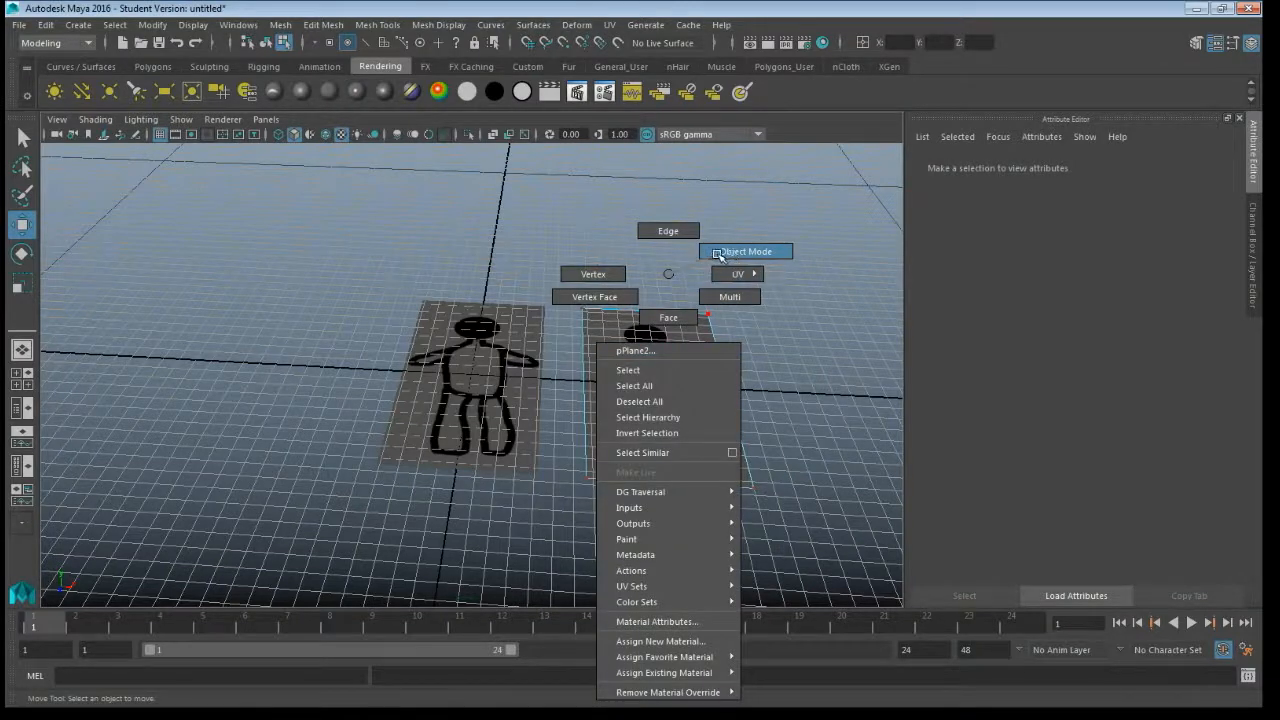
{"action": "right_click_drag", "start_coordinate": [731, 252], "coordinate": [731, 252]}
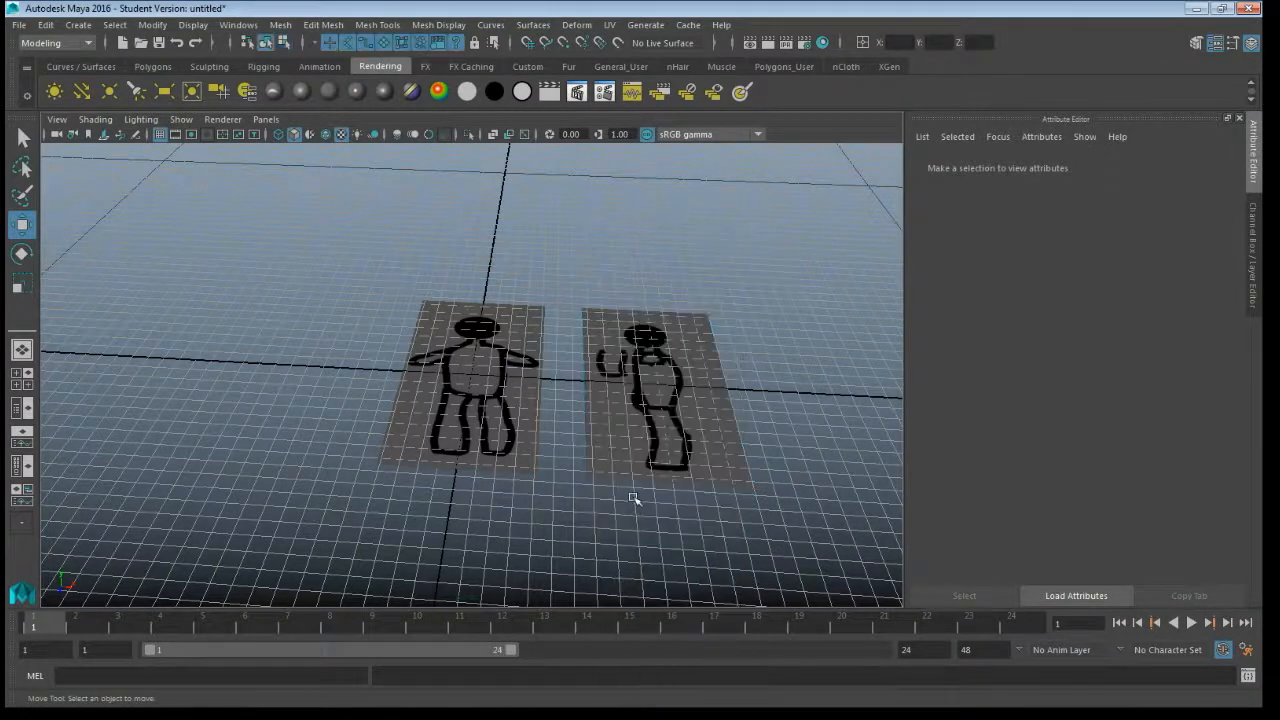
{"action": "left_click", "coordinate": [653, 398]}
{"action": "left_click", "coordinate": [485, 374]}
{"action": "left_click", "coordinate": [618, 369]}
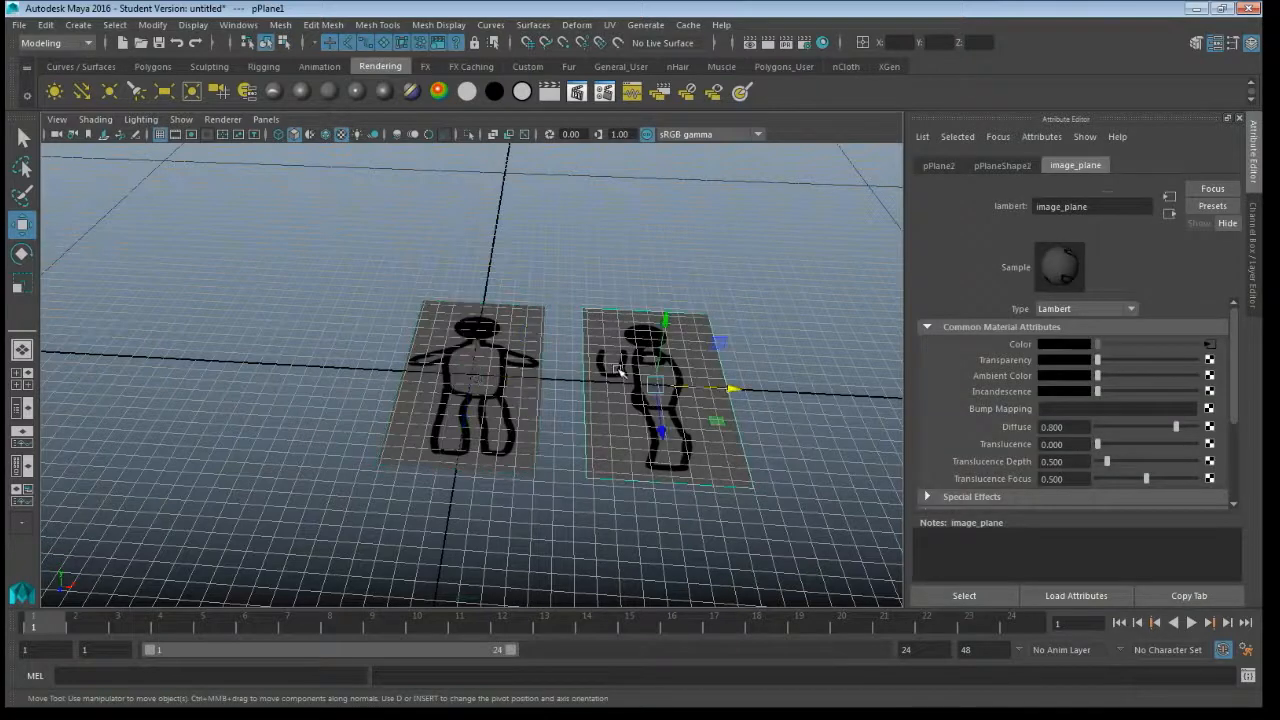
{"action": "left_click", "coordinate": [477, 380]}
{"action": "left_click", "coordinate": [608, 369]}
- Show the Channel Box and rename the front-view plane to frontPlane
{"action": "left_click", "coordinate": [1251, 44]}
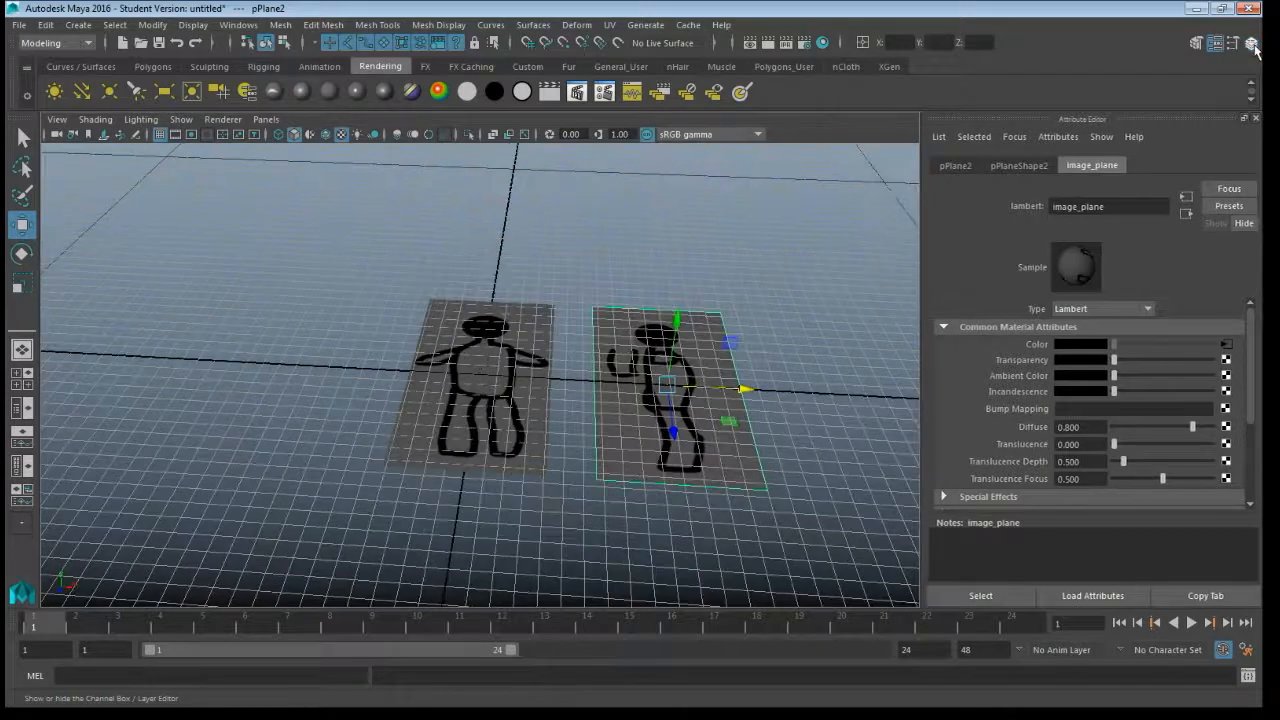
{"action": "left_click", "coordinate": [1252, 45]}
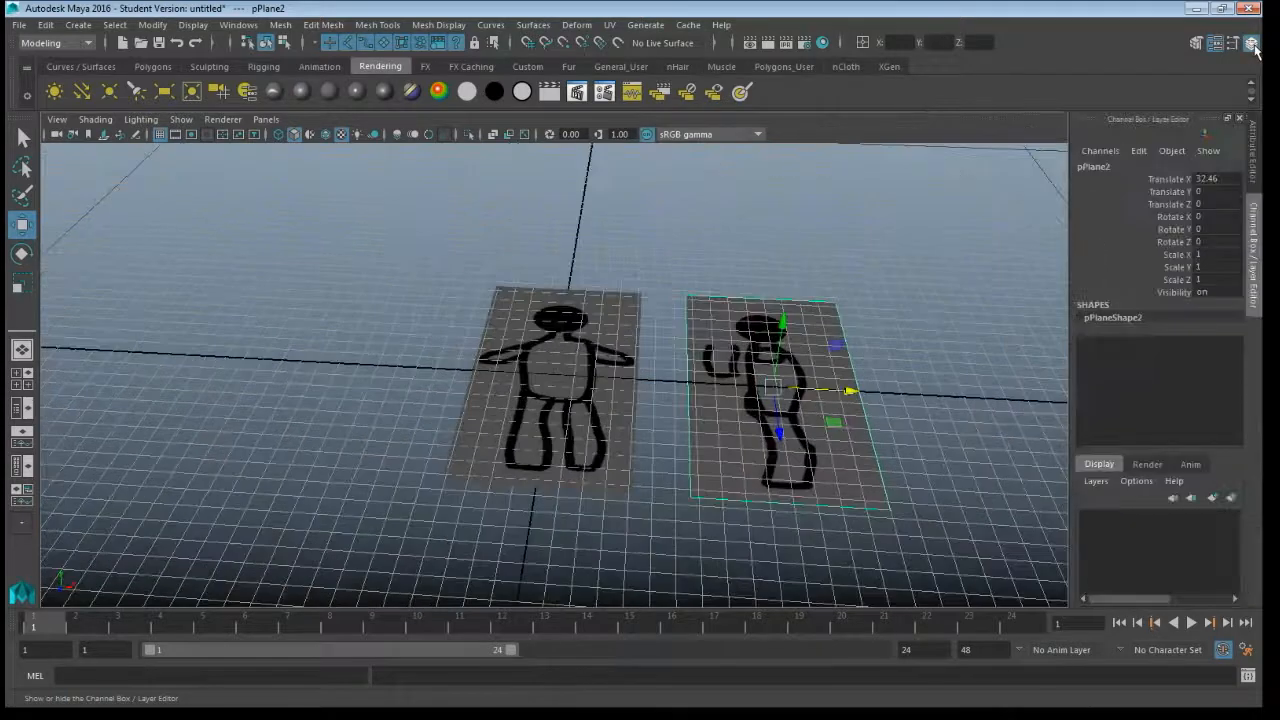
{"action": "left_click", "coordinate": [543, 372]}
{"action": "left_click", "coordinate": [1100, 166]}
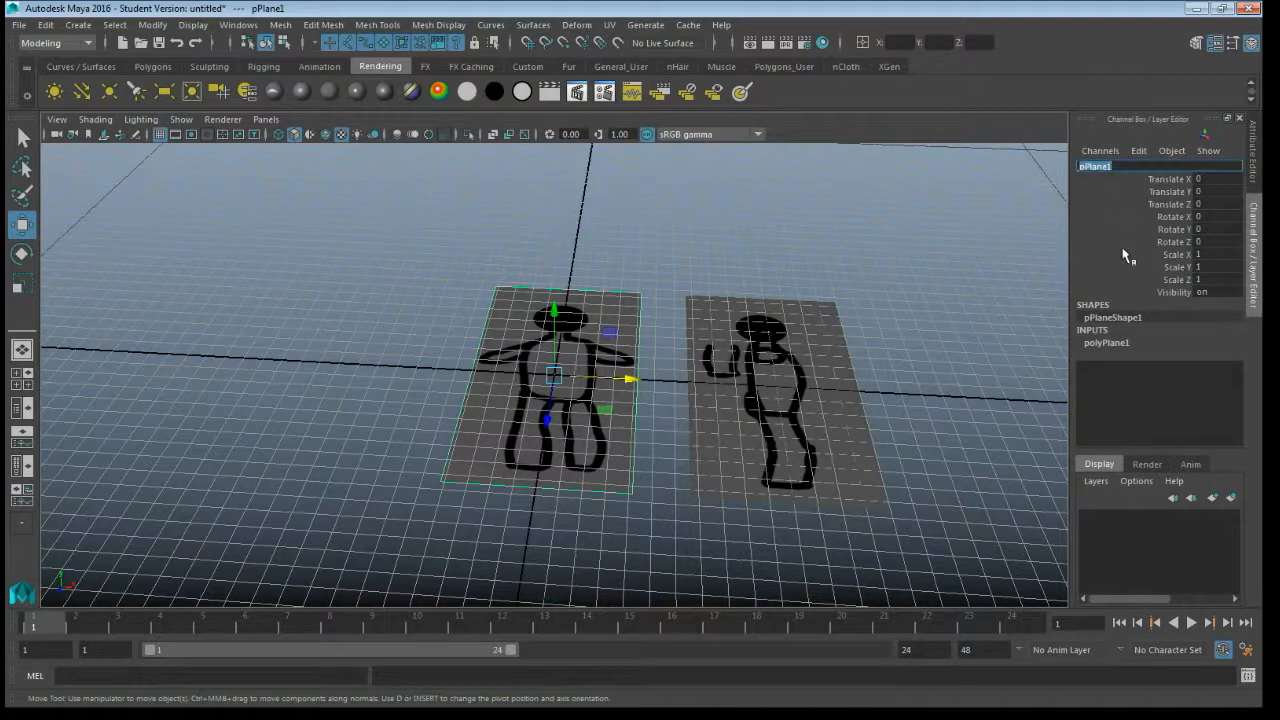
{"action": "type", "text": "frontPlane"}
{"action": "key", "text": "Return"}
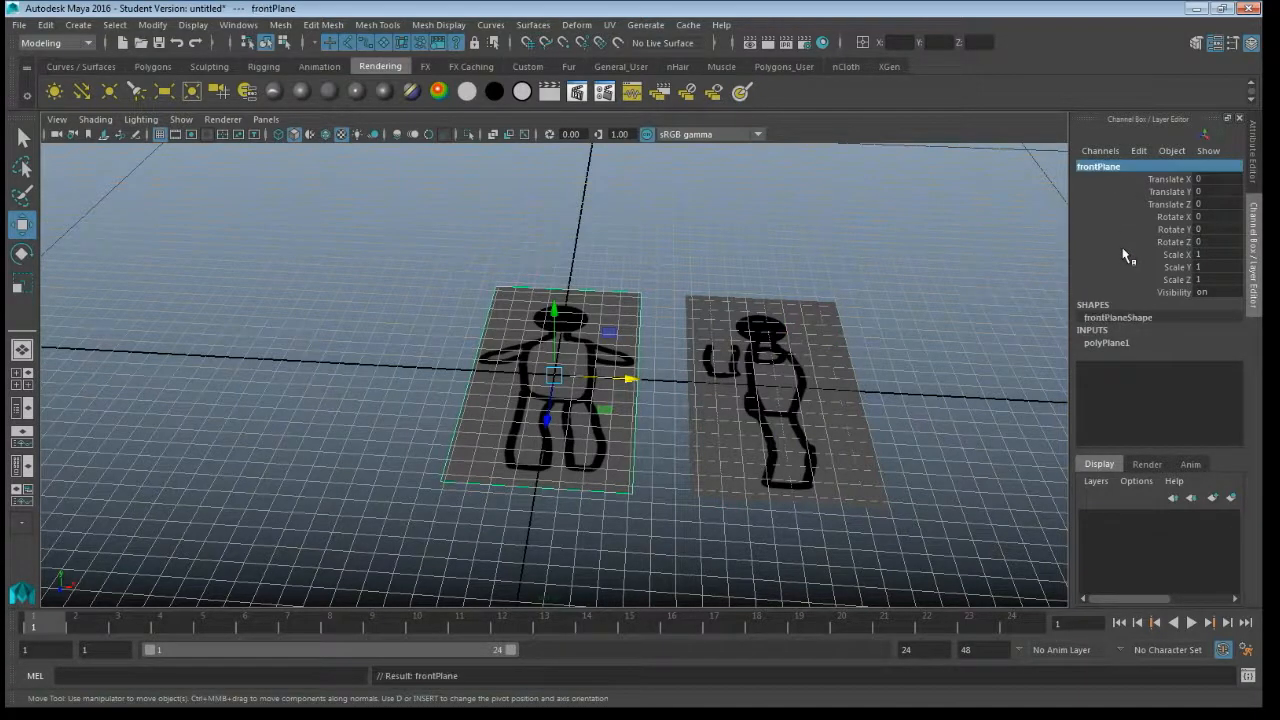
- Rename the side-view plane to sidePlane
{"action": "left_click", "coordinate": [811, 406]}
{"action": "left_click", "coordinate": [1092, 167]}
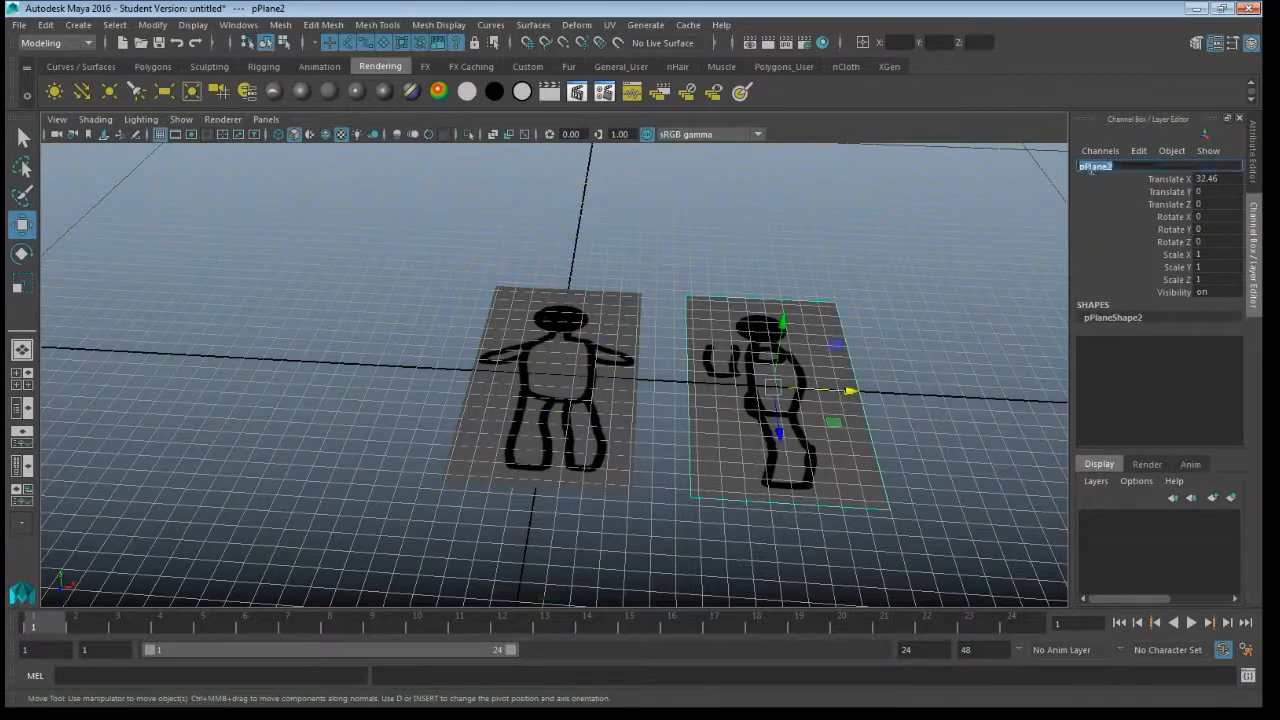
{"action": "type", "text": "sidePlane"}
{"action": "key", "text": "Return"}
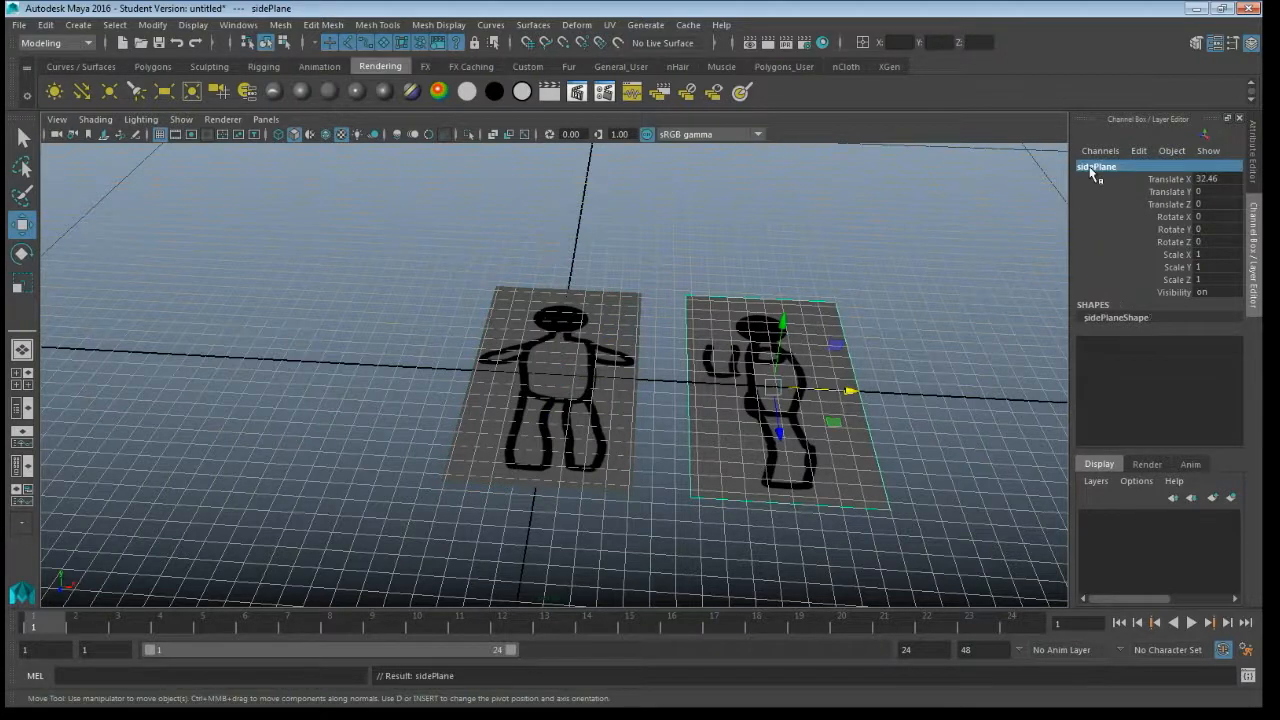
- Set Rotate X to 90 on frontPlane and on sidePlane to stand both upright
{"action": "left_click", "coordinate": [583, 378]}
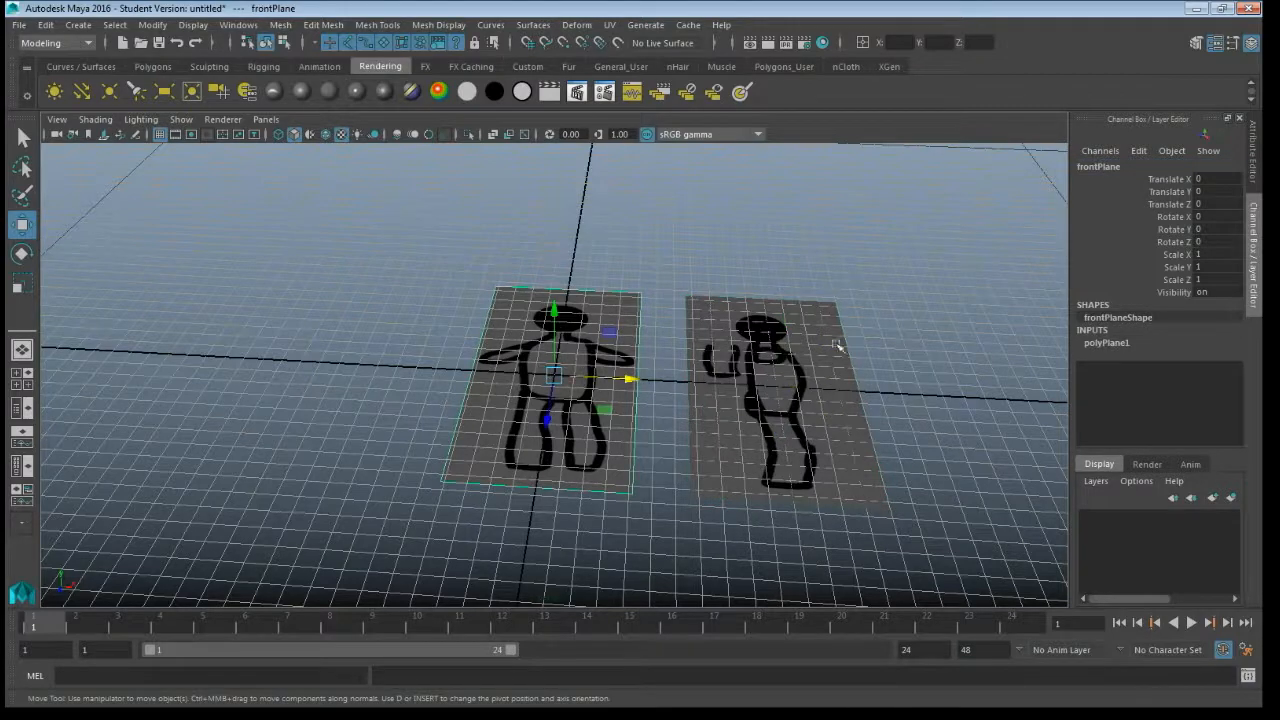
{"action": "left_click", "coordinate": [1212, 217]}
{"action": "type", "text": "90"}
{"action": "key", "text": "Return"}
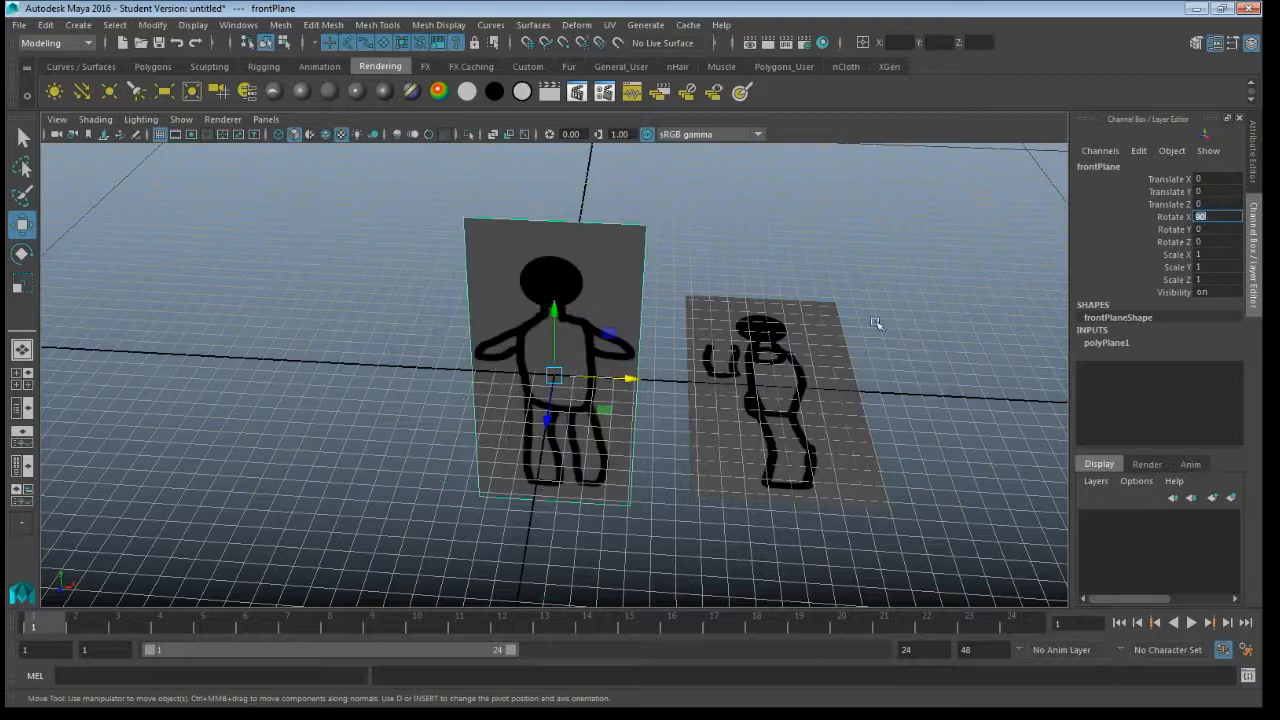
{"action": "left_click", "coordinate": [775, 377]}
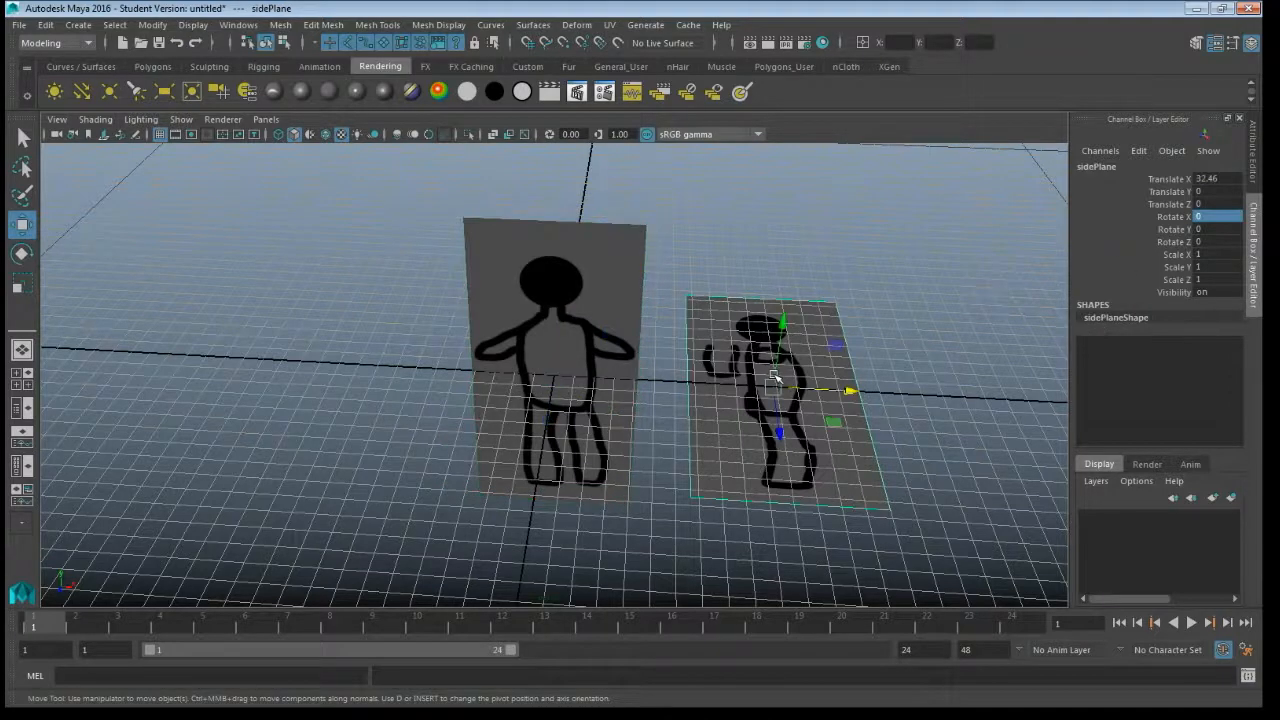
{"action": "left_click", "coordinate": [1210, 216]}
{"action": "key", "text": "Return"}
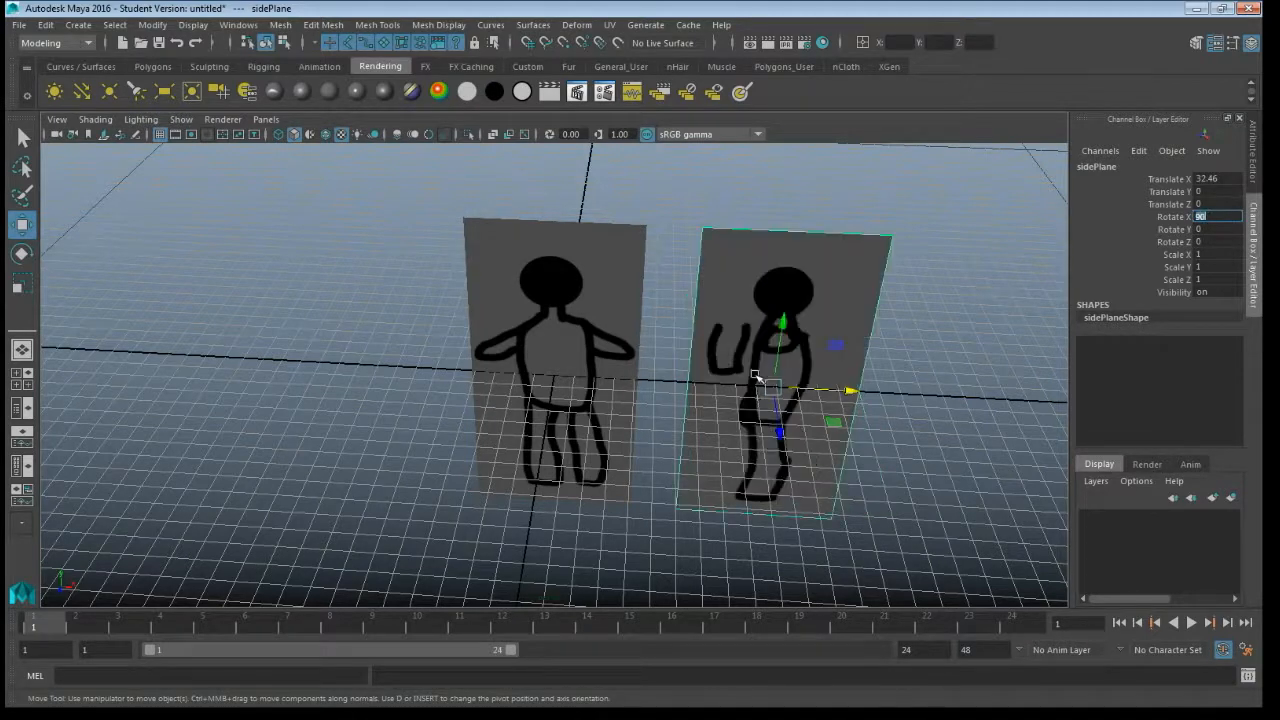
- Select both planes together, set their Translate Y to 25.5 to raise them onto the grid, and clear the selection
{"action": "left_click_drag", "start_coordinate": [594, 208], "coordinate": [739, 268]}
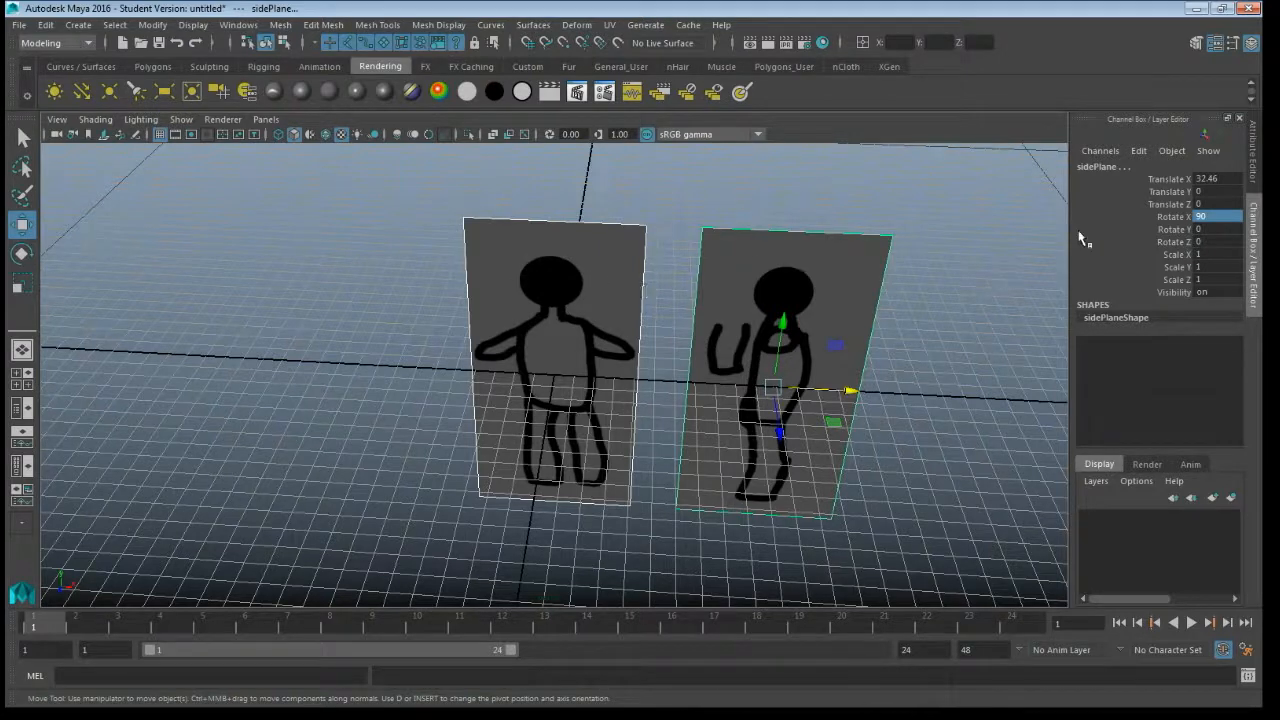
{"action": "double_click", "coordinate": [1213, 191]}
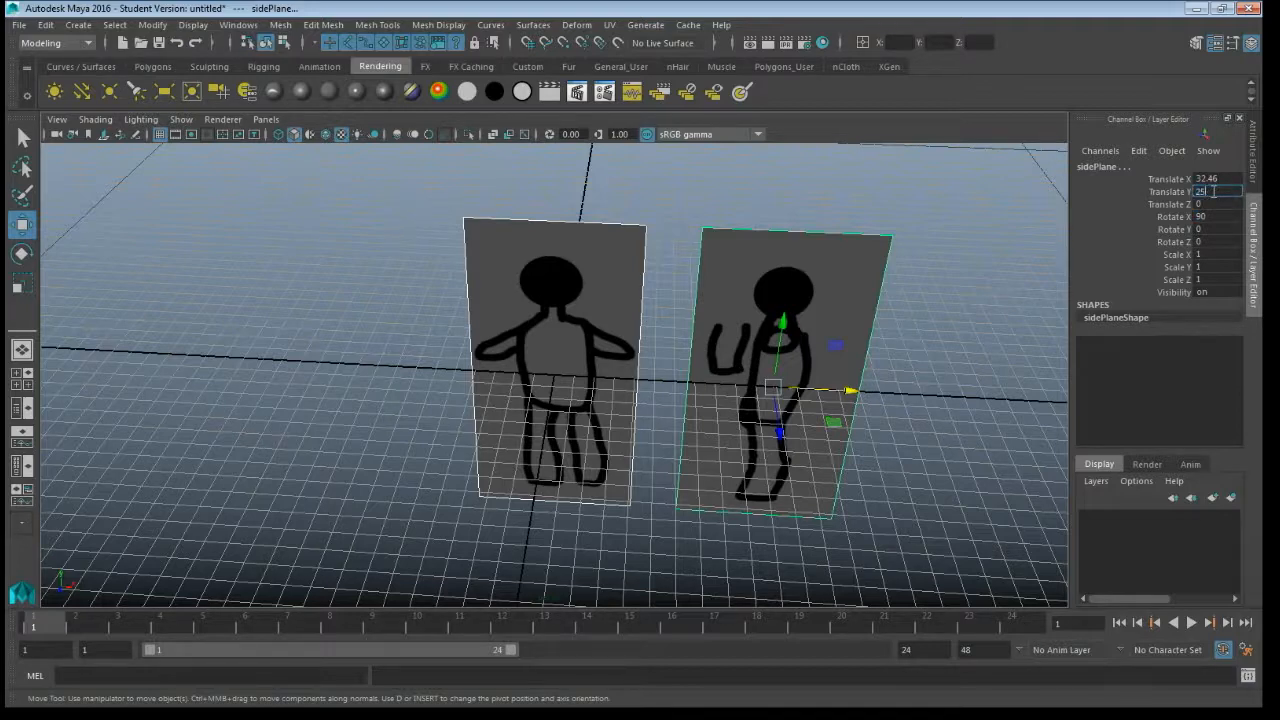
{"action": "type", "text": "25.5"}
{"action": "key", "text": "Return"}
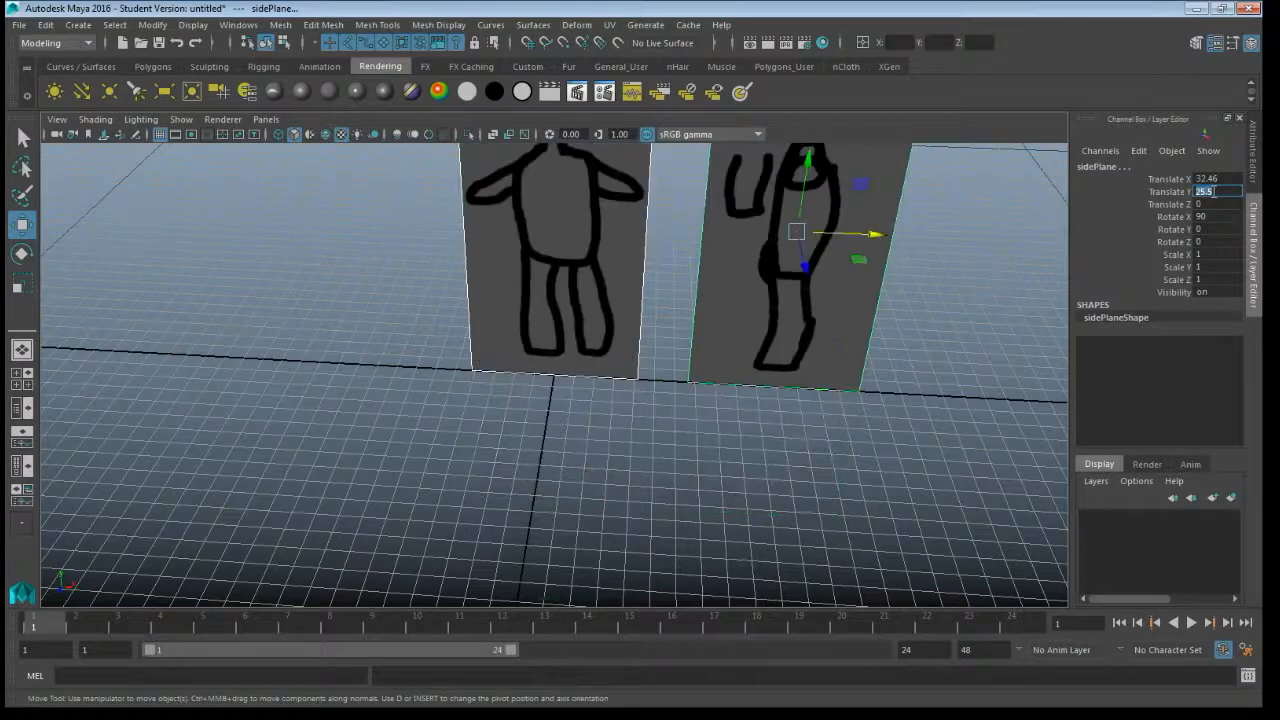
{"action": "scroll", "coordinate": [860, 300], "scroll_direction": "down", "scroll_amount": 4}
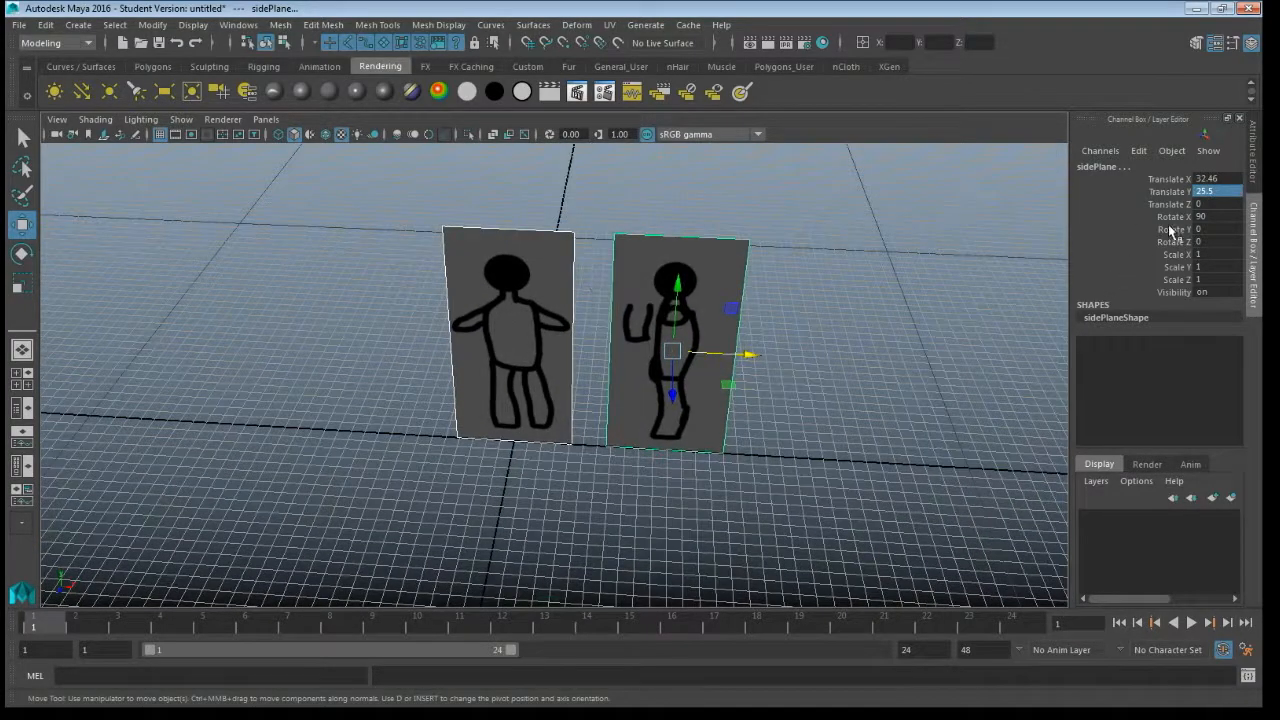
{"action": "left_click", "coordinate": [774, 221]}
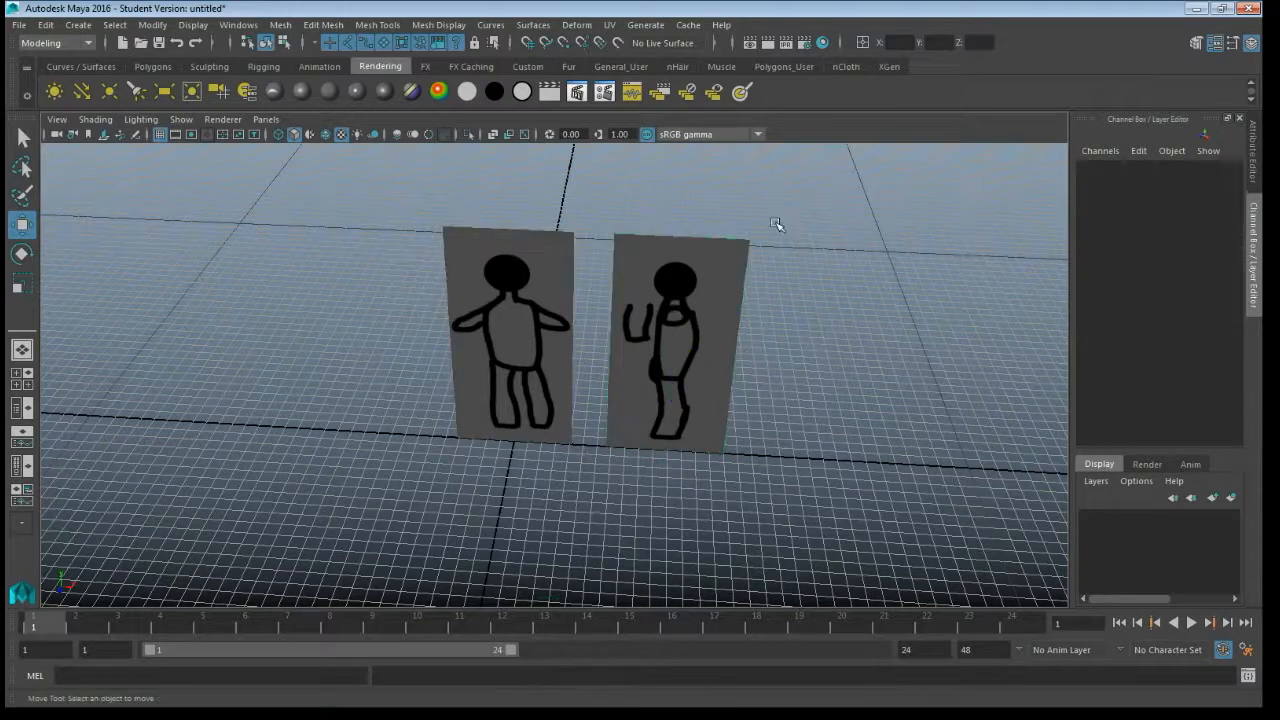
- Set Rotate Y to 90 on sidePlane so it stands perpendicular to the front plane
{"action": "left_click", "coordinate": [714, 298]}
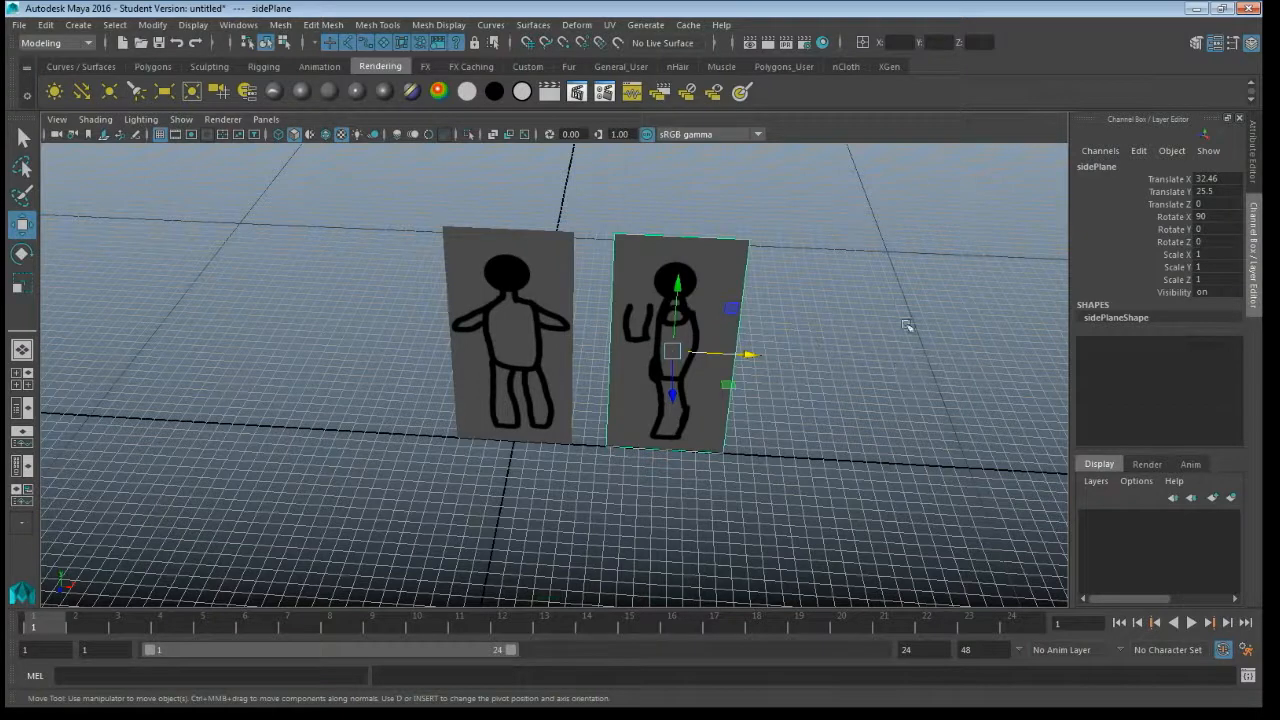
{"action": "left_click", "coordinate": [1174, 230]}
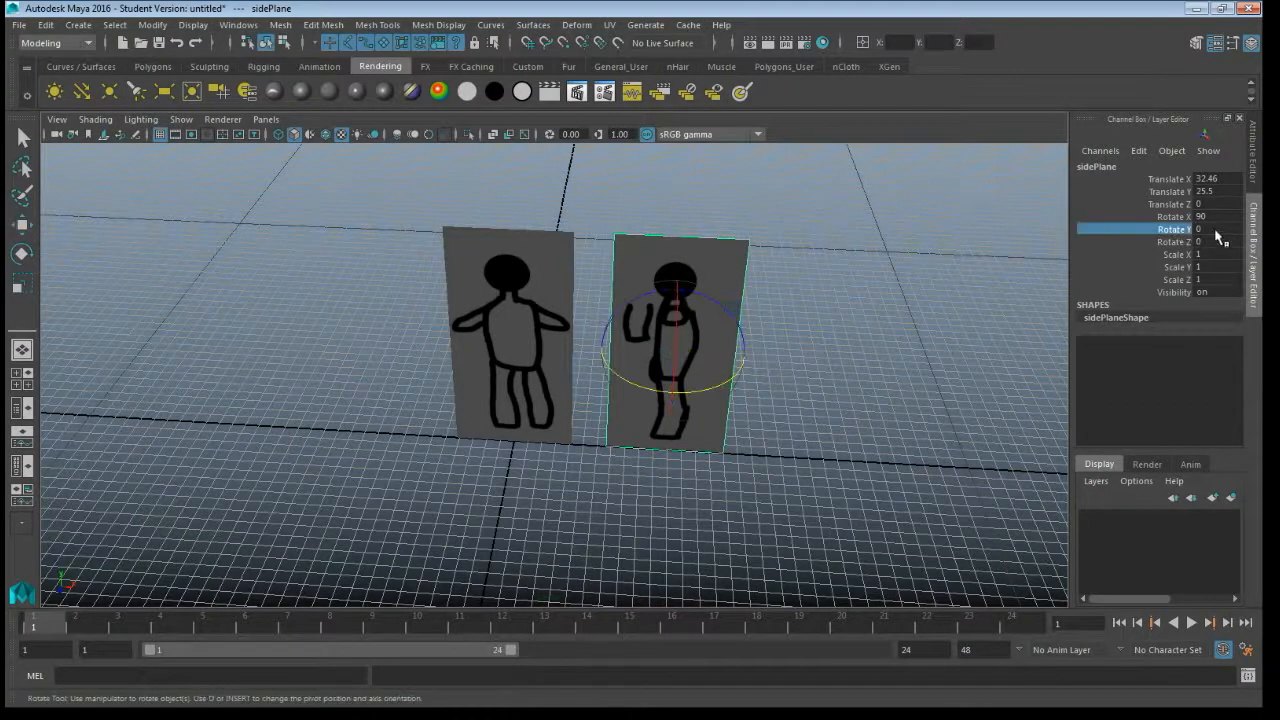
{"action": "left_click", "coordinate": [1214, 229]}
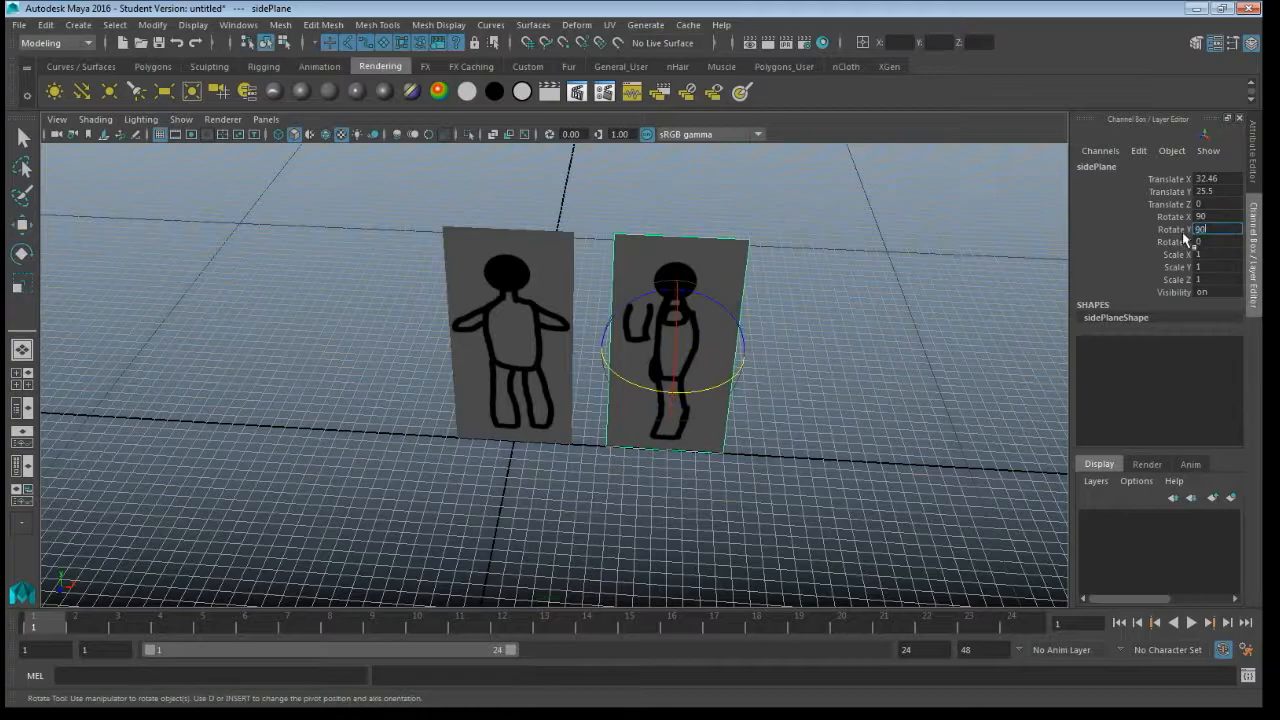
{"action": "key", "text": "Return"}
{"action": "left_click_drag", "start_coordinate": [868, 427], "coordinate": [785, 403], "text": "alt"}
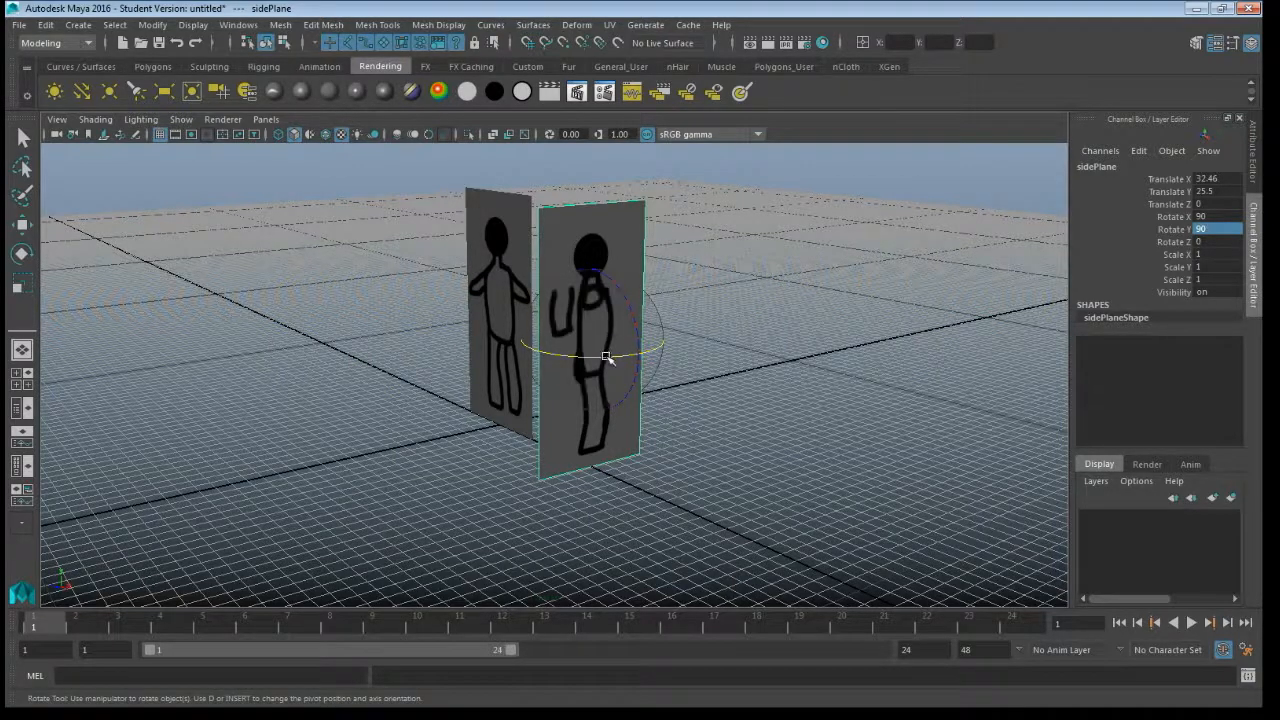
{"action": "left_click_drag", "start_coordinate": [609, 357], "coordinate": [697, 264]}
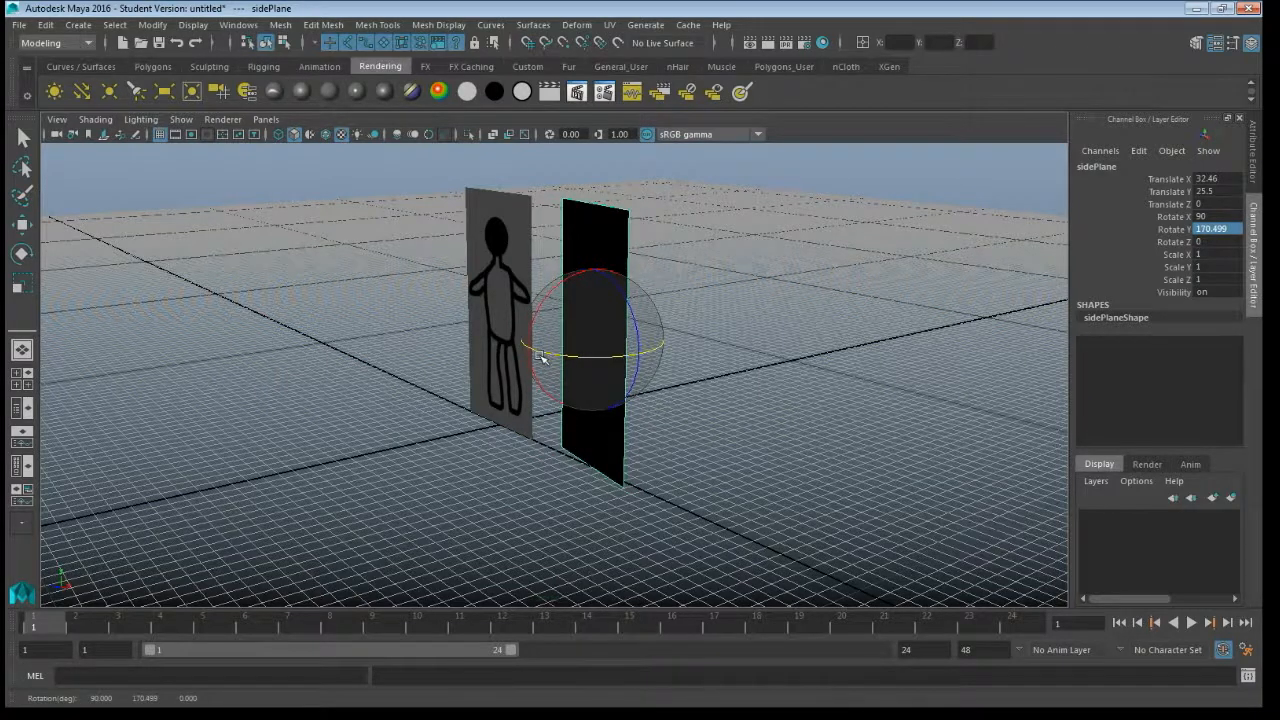
{"action": "left_click_drag", "start_coordinate": [540, 357], "coordinate": [651, 337]}
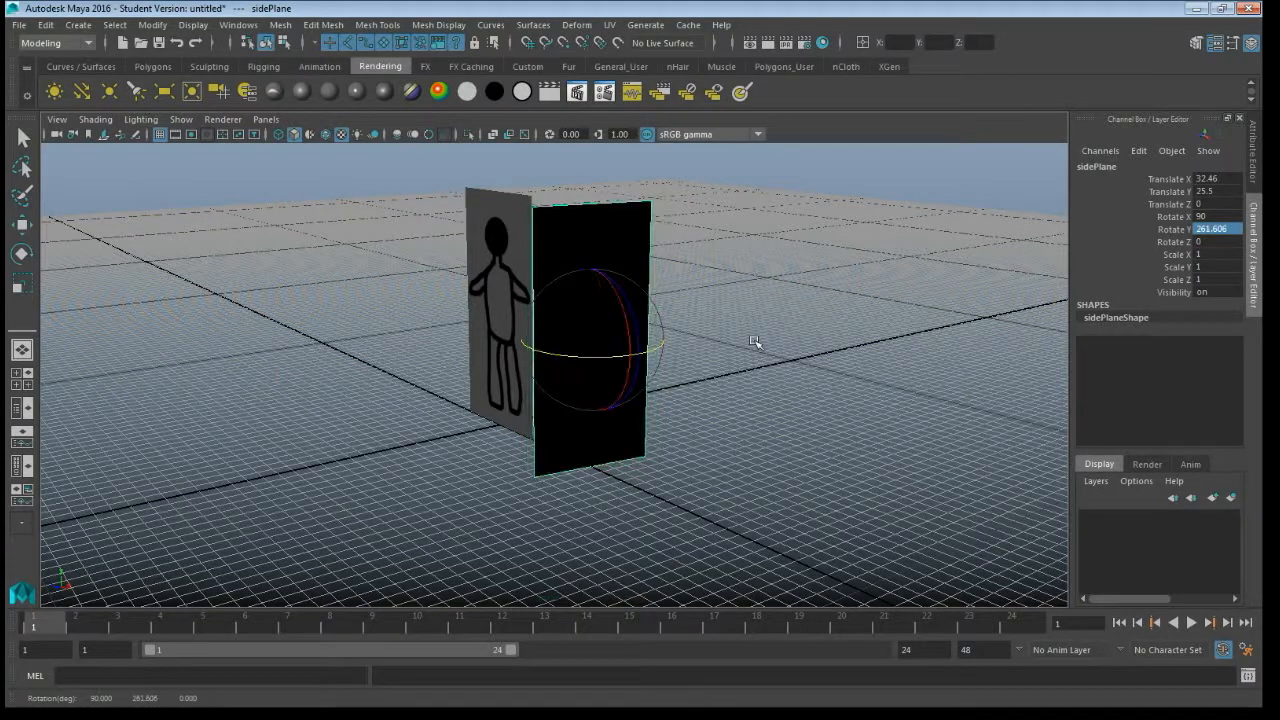
{"action": "key", "text": "ctrl+z"}
{"action": "key", "text": "ctrl+z"}
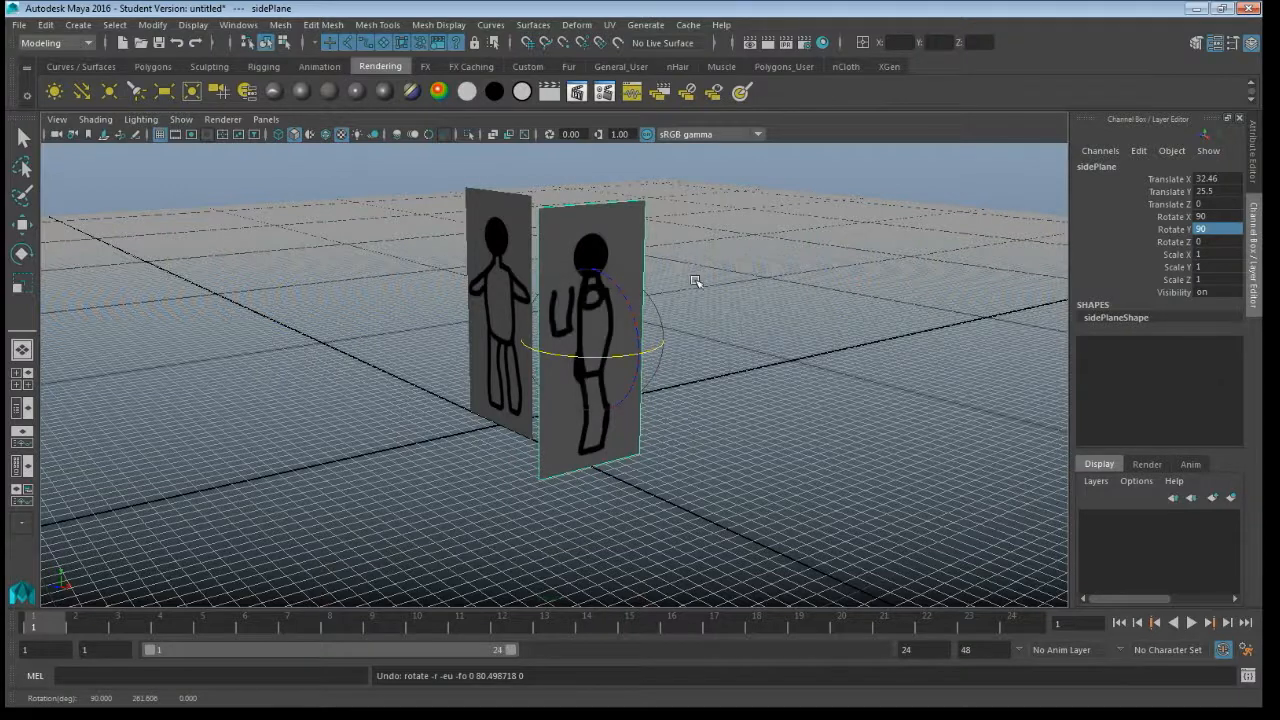
- Flip all of sidePlane's UVs in the U direction in the UV Editor, return to object selection and close the editor
{"action": "left_click", "coordinate": [610, 26]}
{"action": "left_click", "coordinate": [646, 65]}
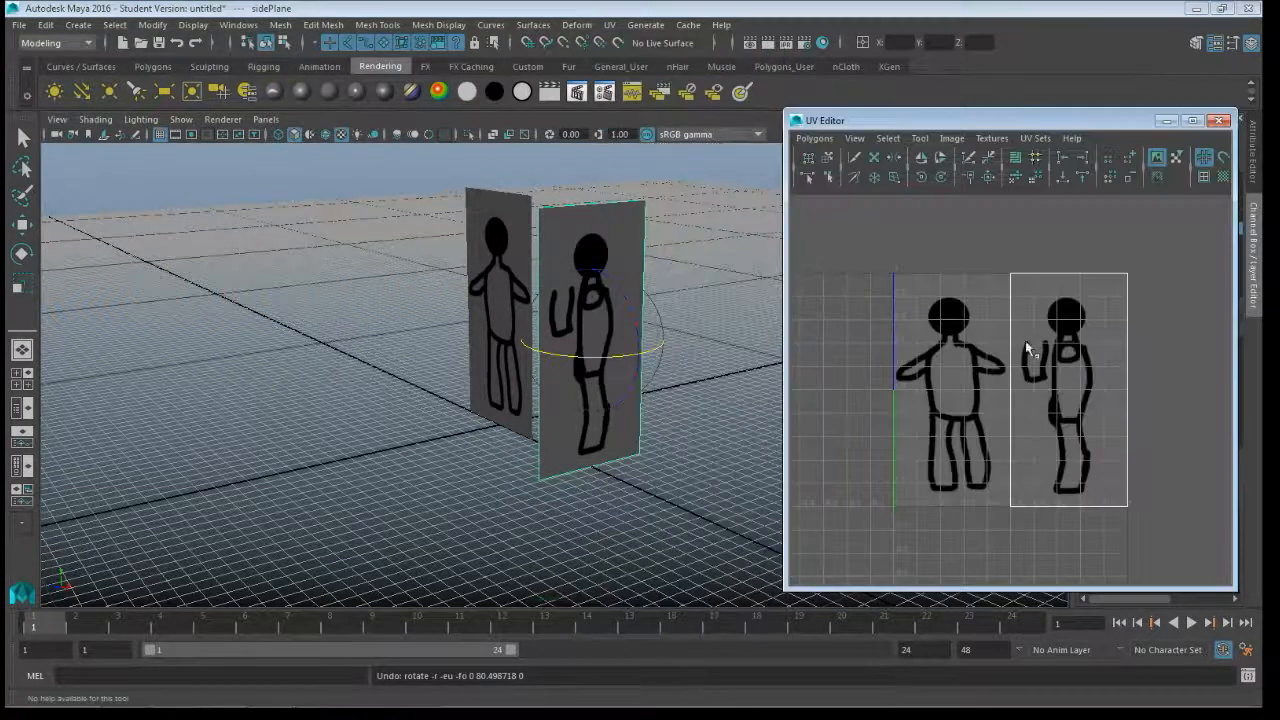
{"action": "right_click_drag", "start_coordinate": [1069, 343], "coordinate": [1122, 342]}
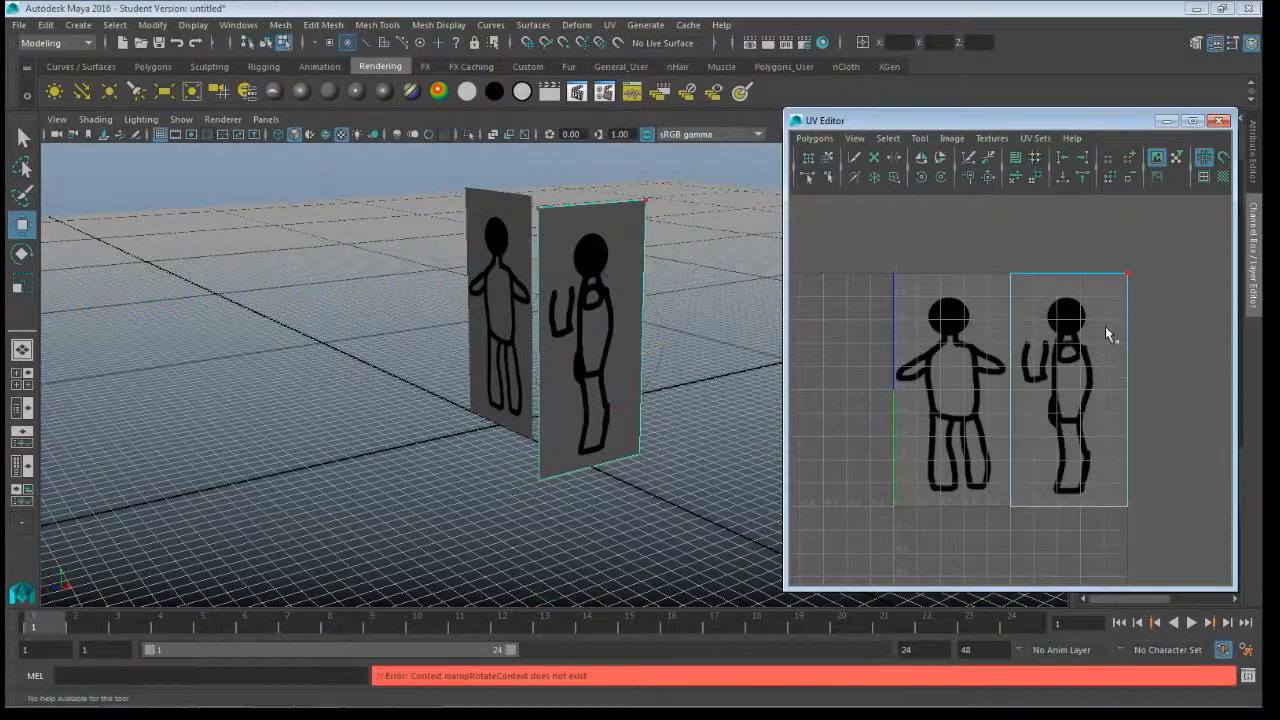
{"action": "left_click_drag", "start_coordinate": [1010, 255], "coordinate": [1150, 534]}
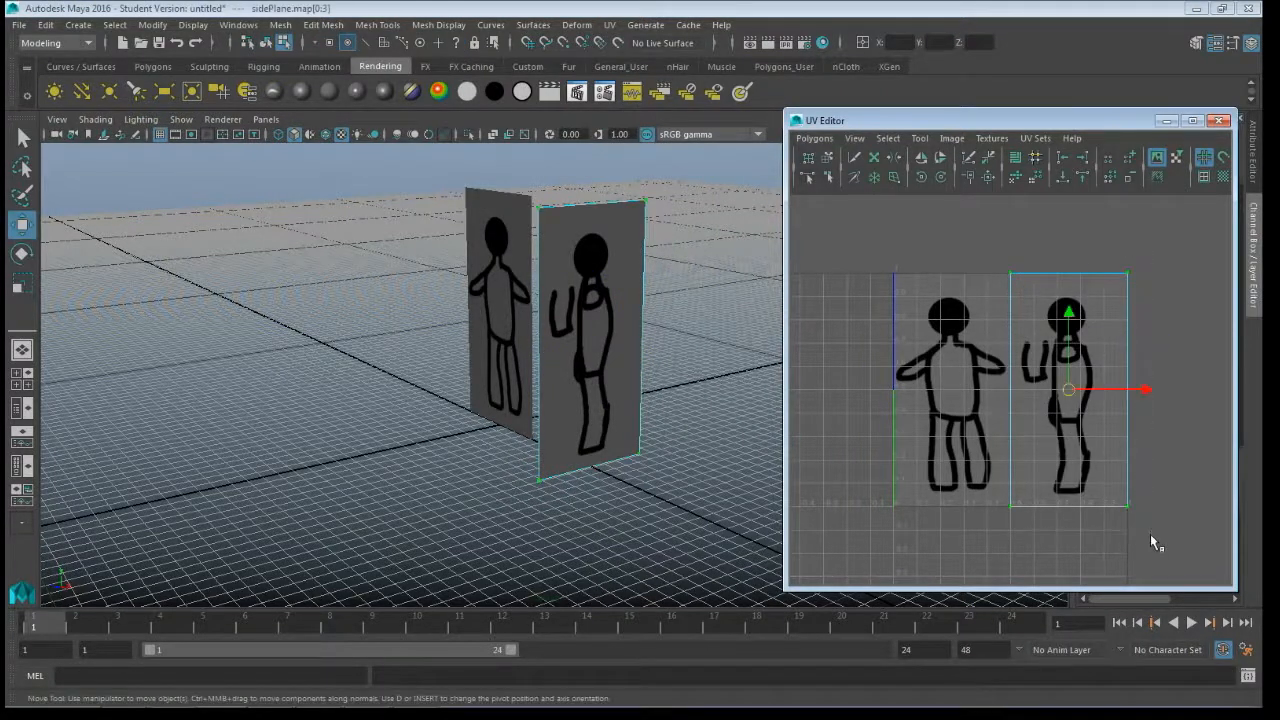
{"action": "left_click", "coordinate": [921, 159]}
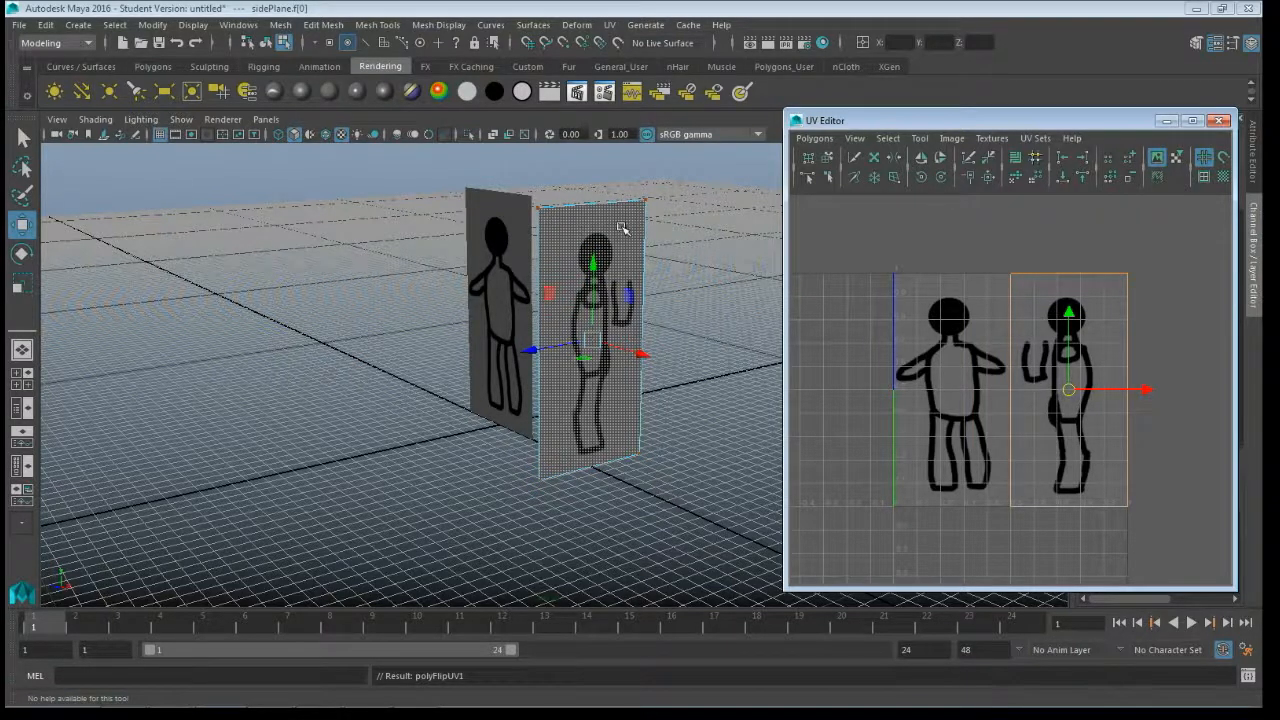
{"action": "right_click_drag", "start_coordinate": [621, 227], "coordinate": [656, 207]}
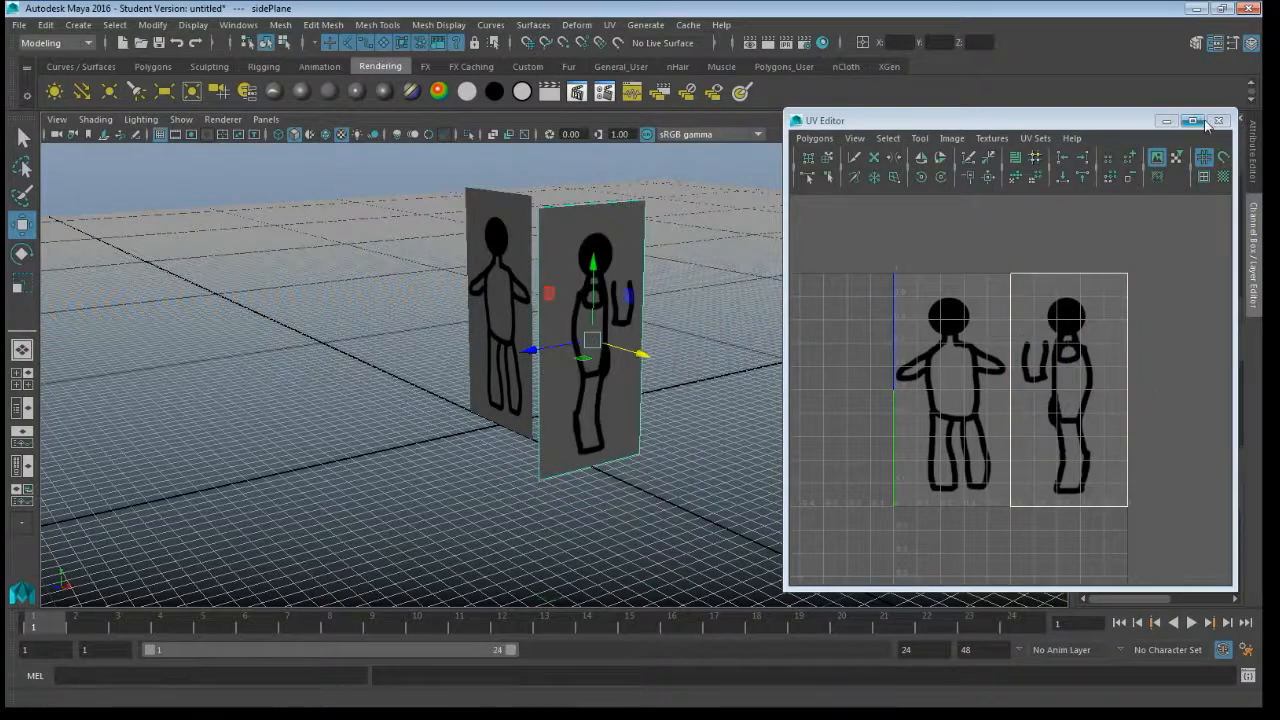
{"action": "left_click", "coordinate": [1217, 121]}
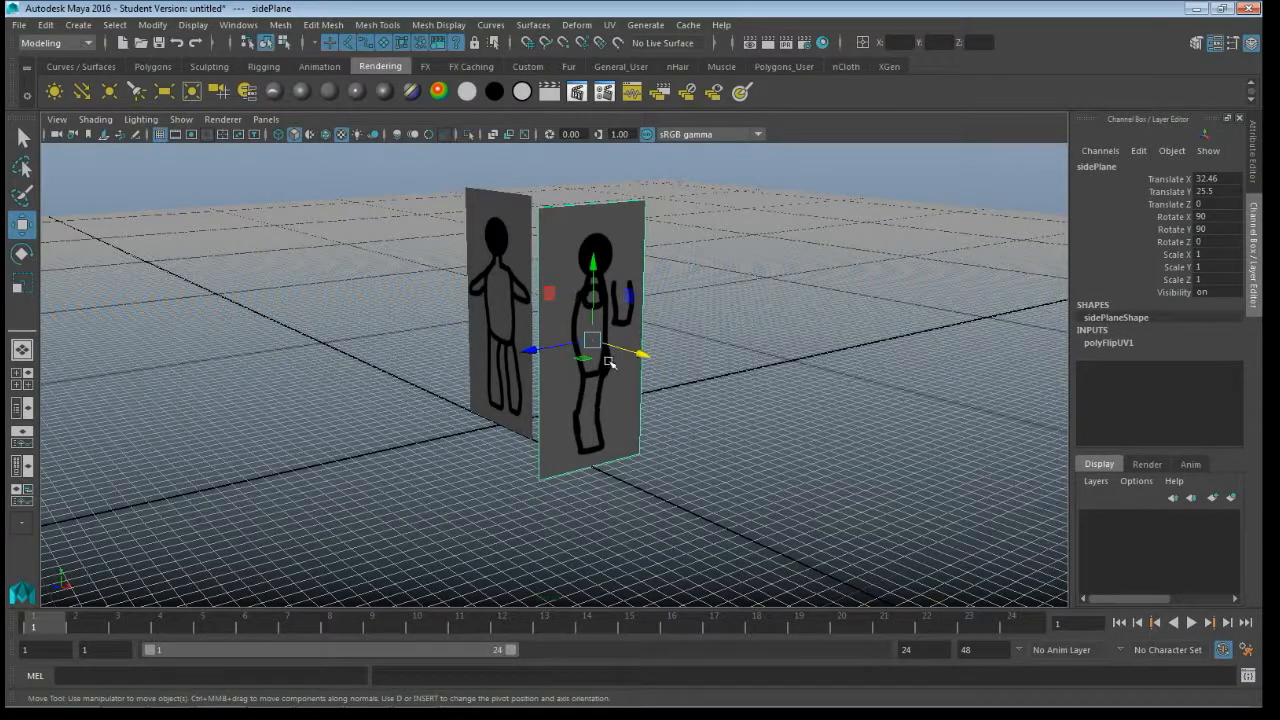
- Move sidePlane along X to about -96.7 and frontPlane along Z to about -96, away from the grid centre
{"action": "left_click_drag", "start_coordinate": [643, 355], "coordinate": [321, 323]}
{"action": "left_click", "coordinate": [472, 376]}
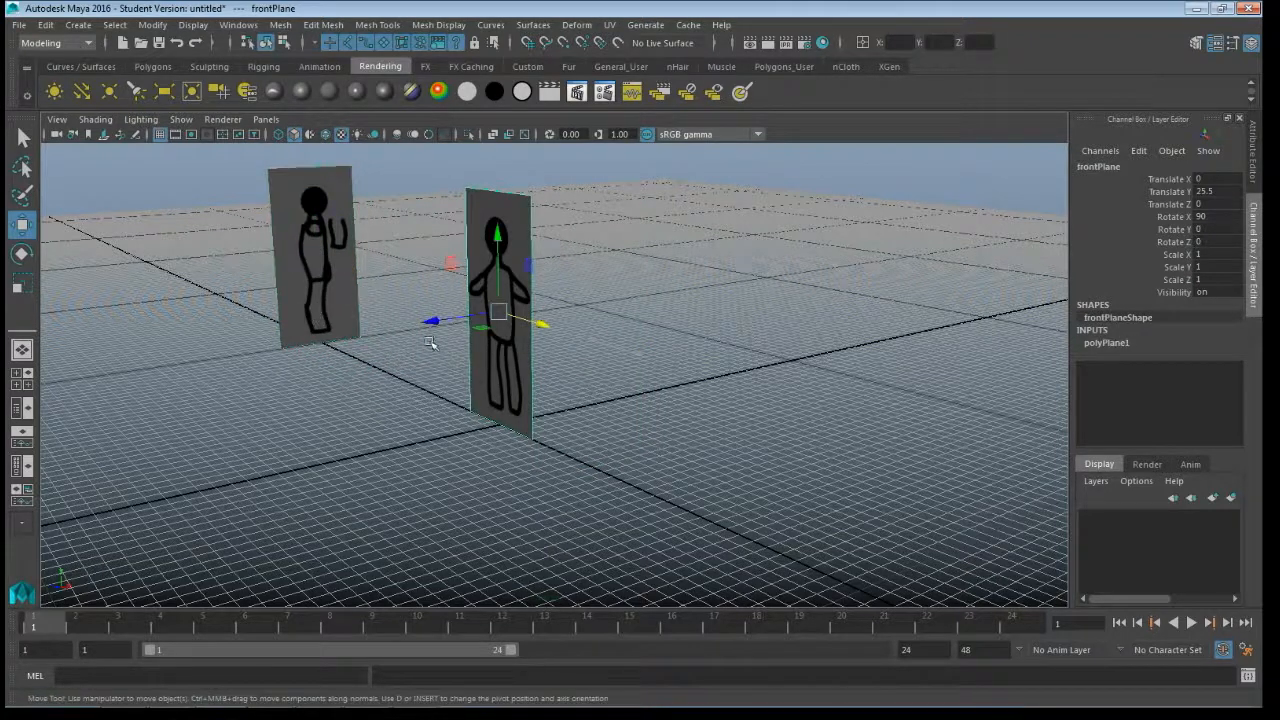
{"action": "left_click_drag", "start_coordinate": [430, 338], "coordinate": [757, 305]}
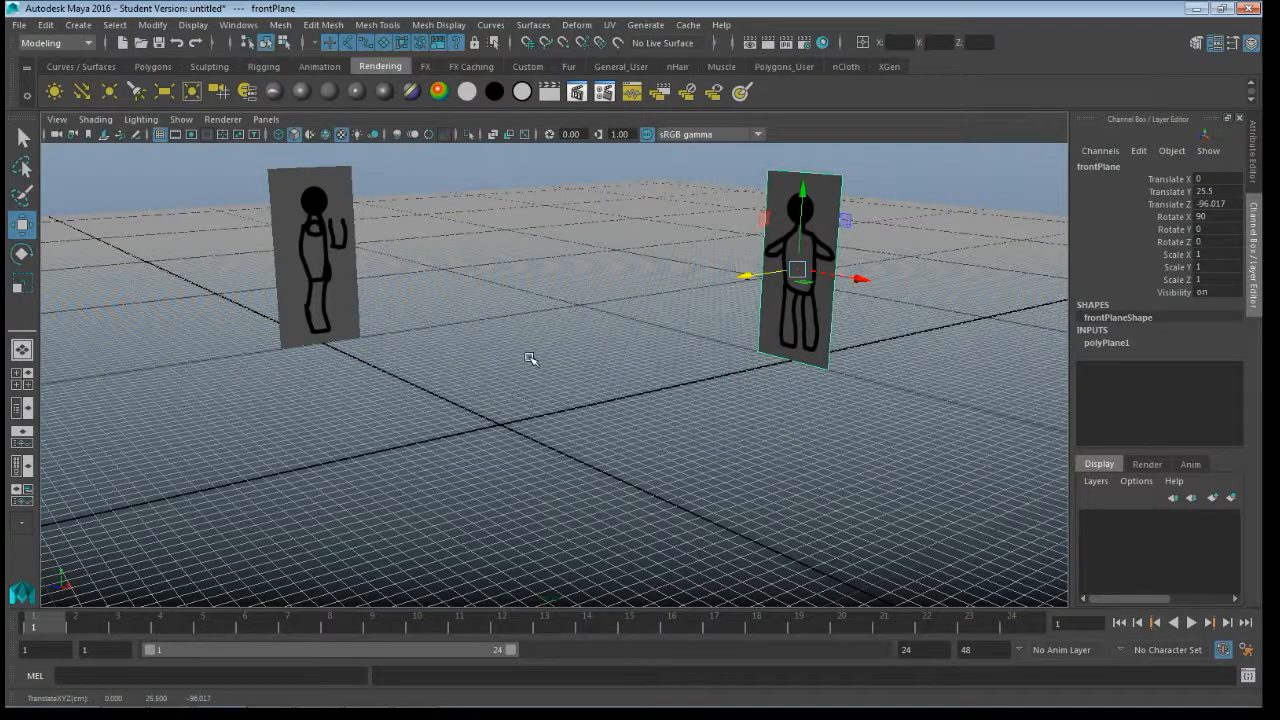
- Flip all of frontPlane's UVs in the U direction in the UV Editor, close it and clear the selection
{"action": "left_click_drag", "start_coordinate": [420, 380], "coordinate": [540, 369], "text": "alt"}
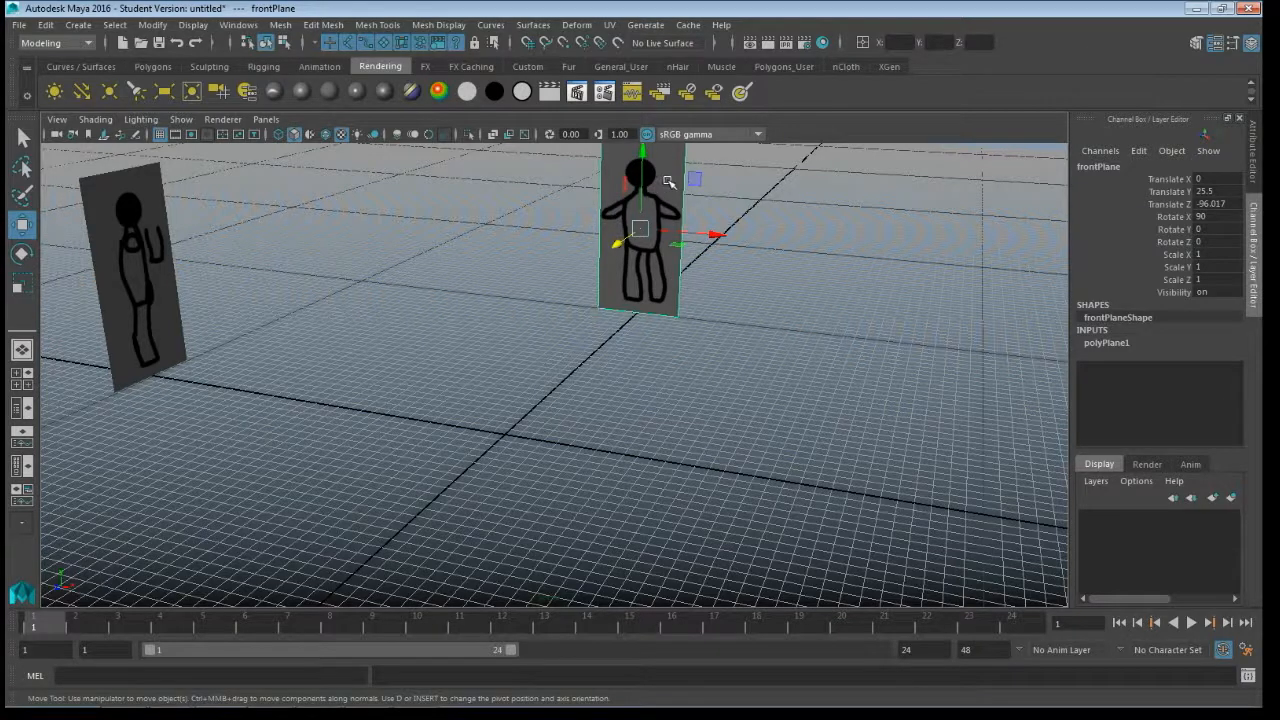
{"action": "left_click", "coordinate": [609, 24]}
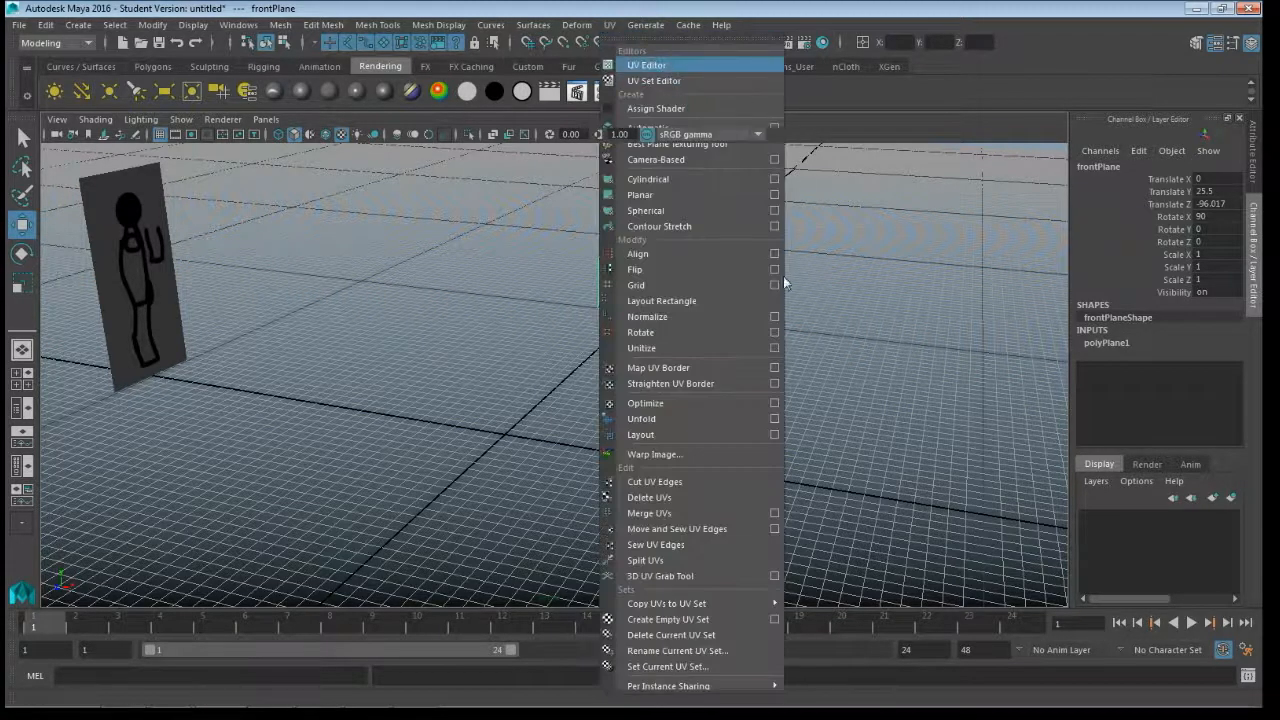
{"action": "left_click", "coordinate": [646, 64]}
{"action": "right_click_drag", "start_coordinate": [935, 334], "coordinate": [1000, 328]}
{"action": "left_click_drag", "start_coordinate": [848, 240], "coordinate": [1024, 512]}
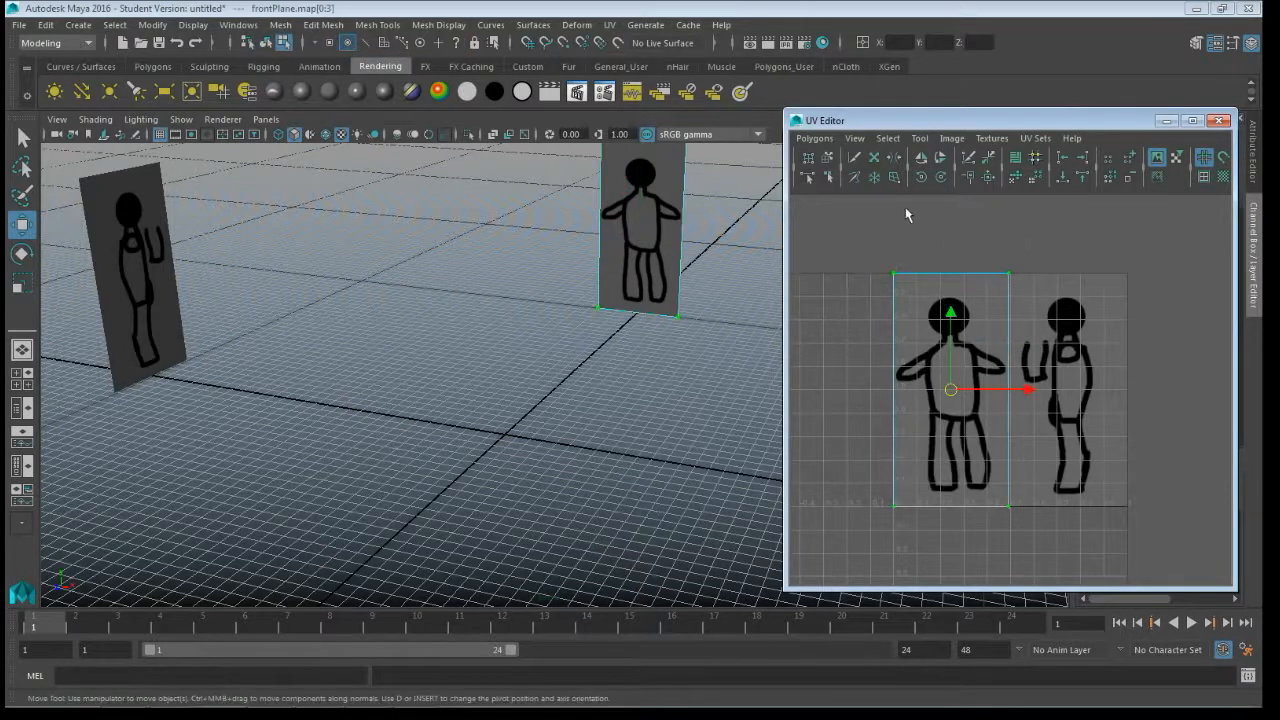
{"action": "left_click", "coordinate": [921, 157]}
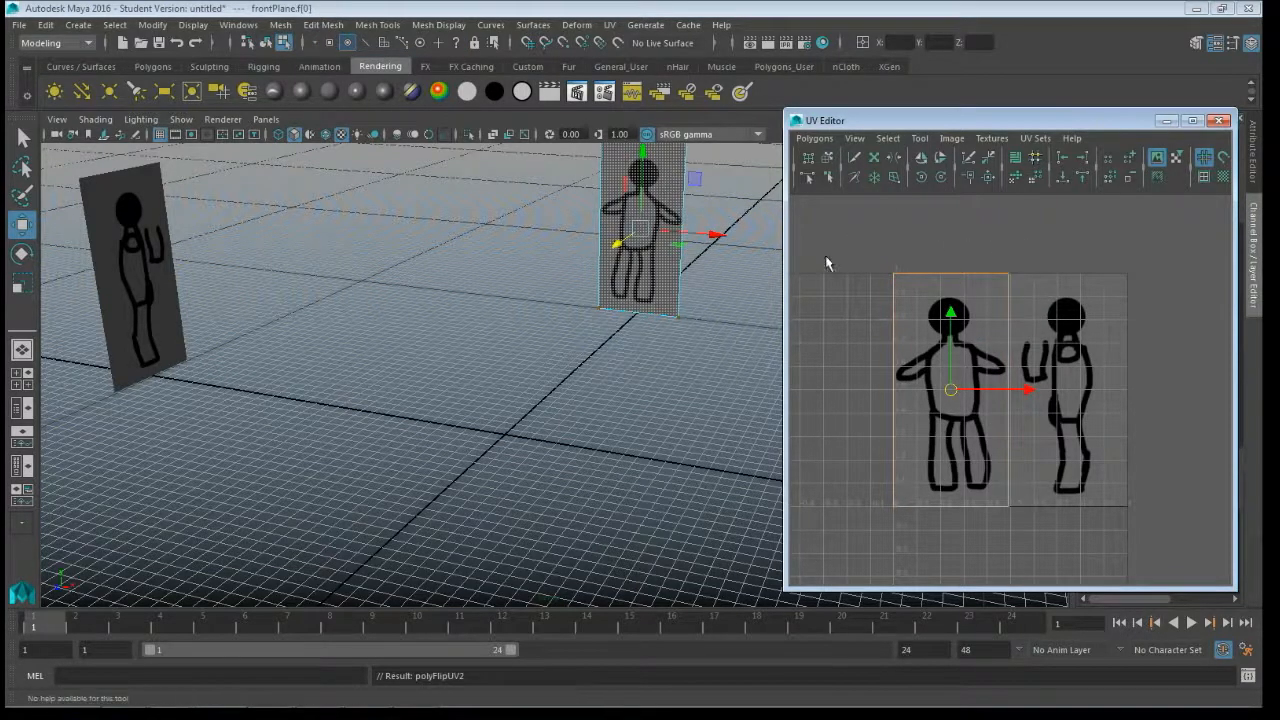
{"action": "right_click_drag", "start_coordinate": [653, 274], "coordinate": [728, 252]}
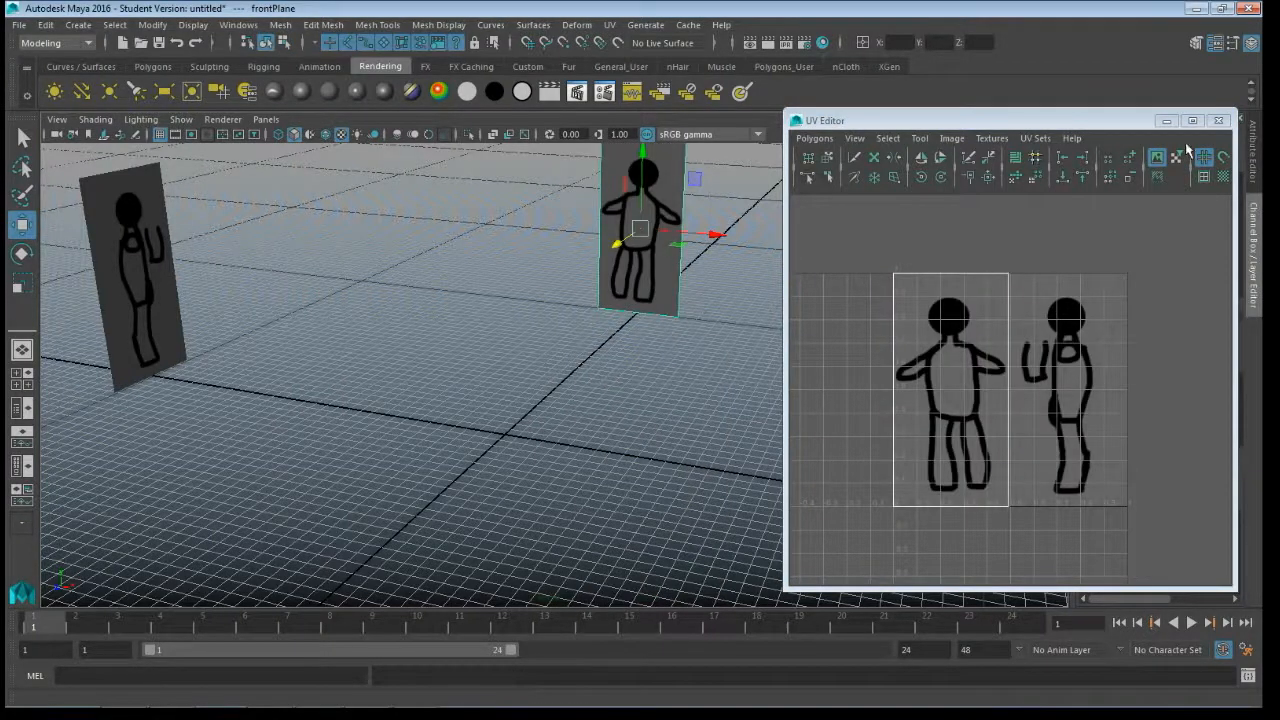
{"action": "left_click", "coordinate": [1218, 120]}
{"action": "left_click", "coordinate": [831, 360]}
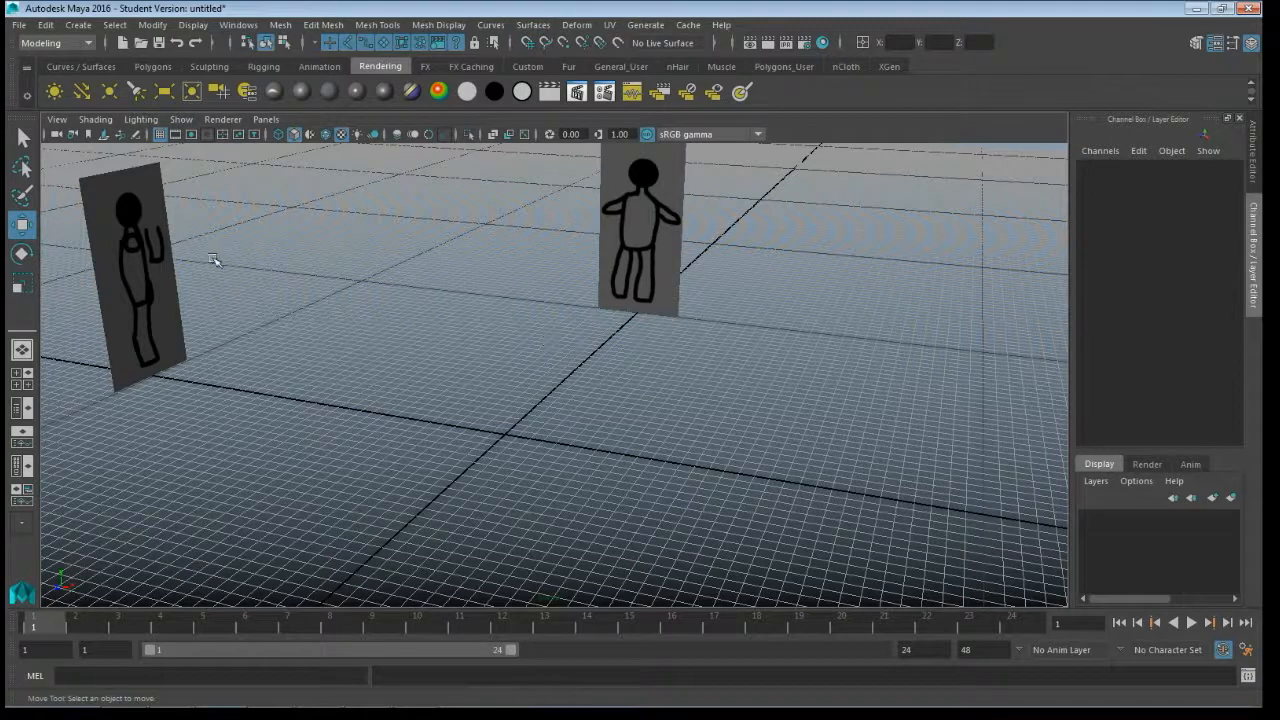
- Create a display layer from both image planes and name it image_plane_layer
{"action": "left_click_drag", "start_coordinate": [69, 197], "coordinate": [666, 359]}
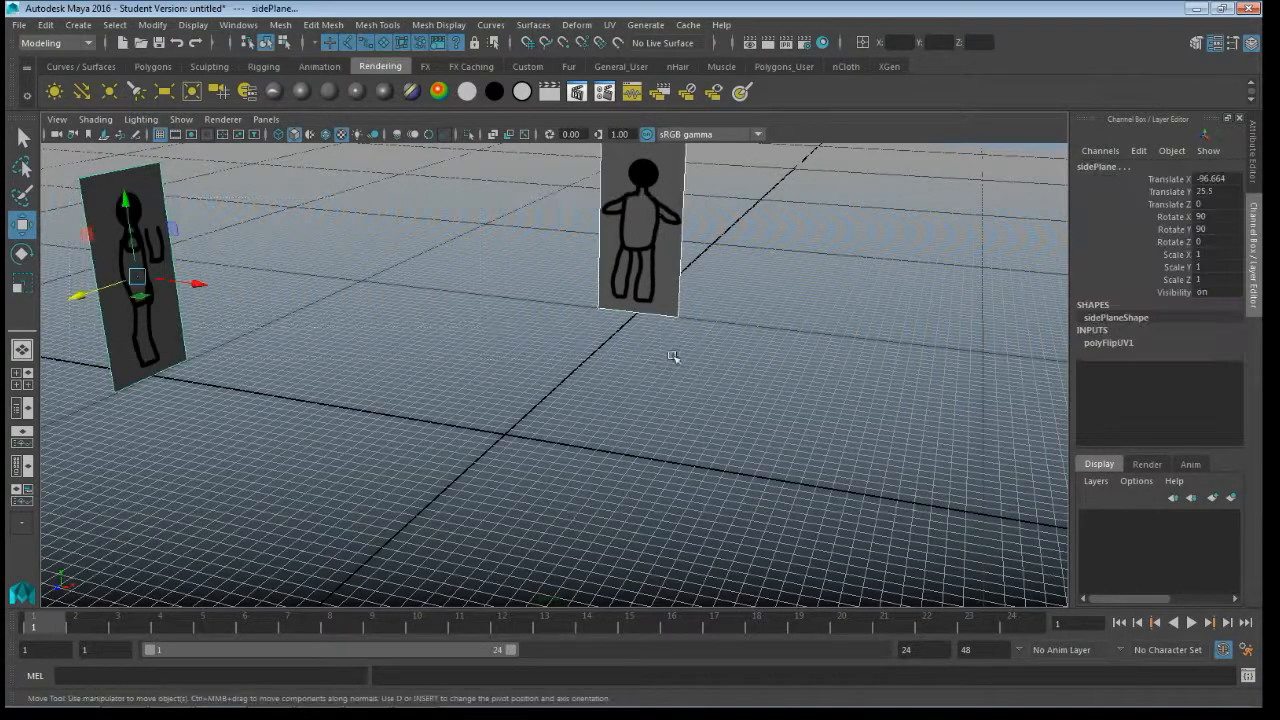
{"action": "left_click", "coordinate": [1095, 484]}
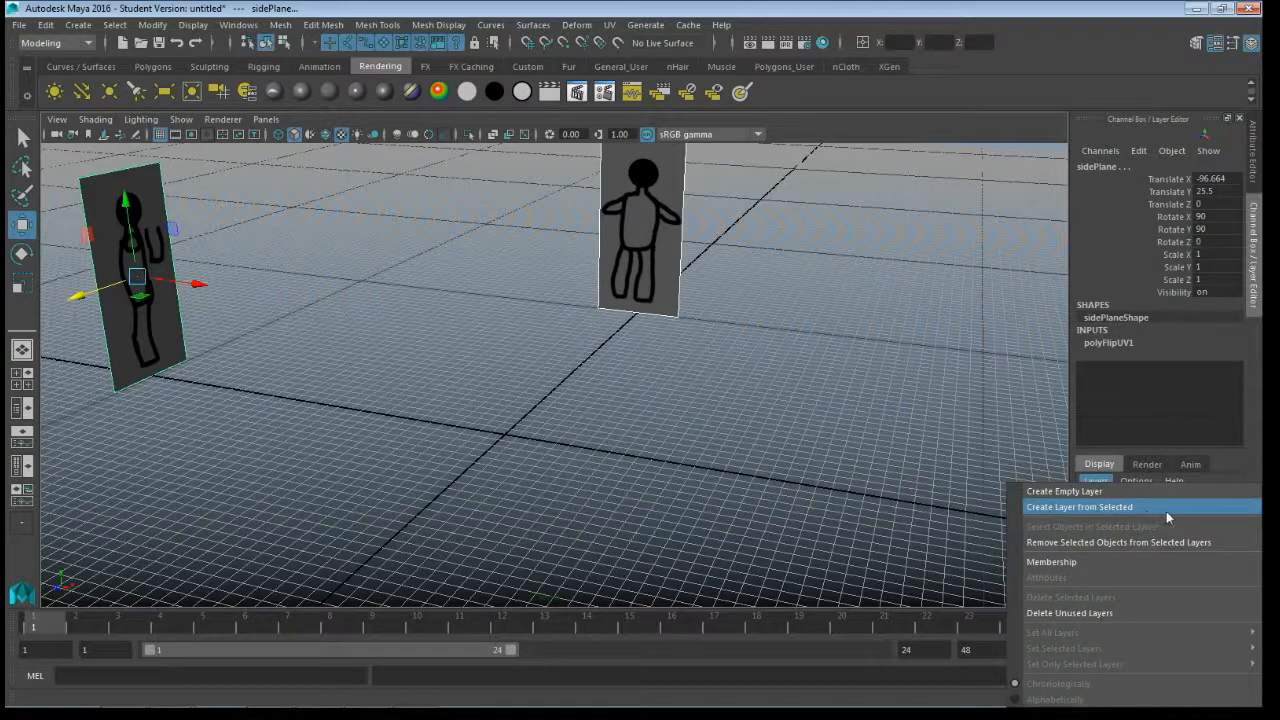
{"action": "left_click", "coordinate": [1166, 507]}
{"action": "double_click", "coordinate": [1163, 519]}
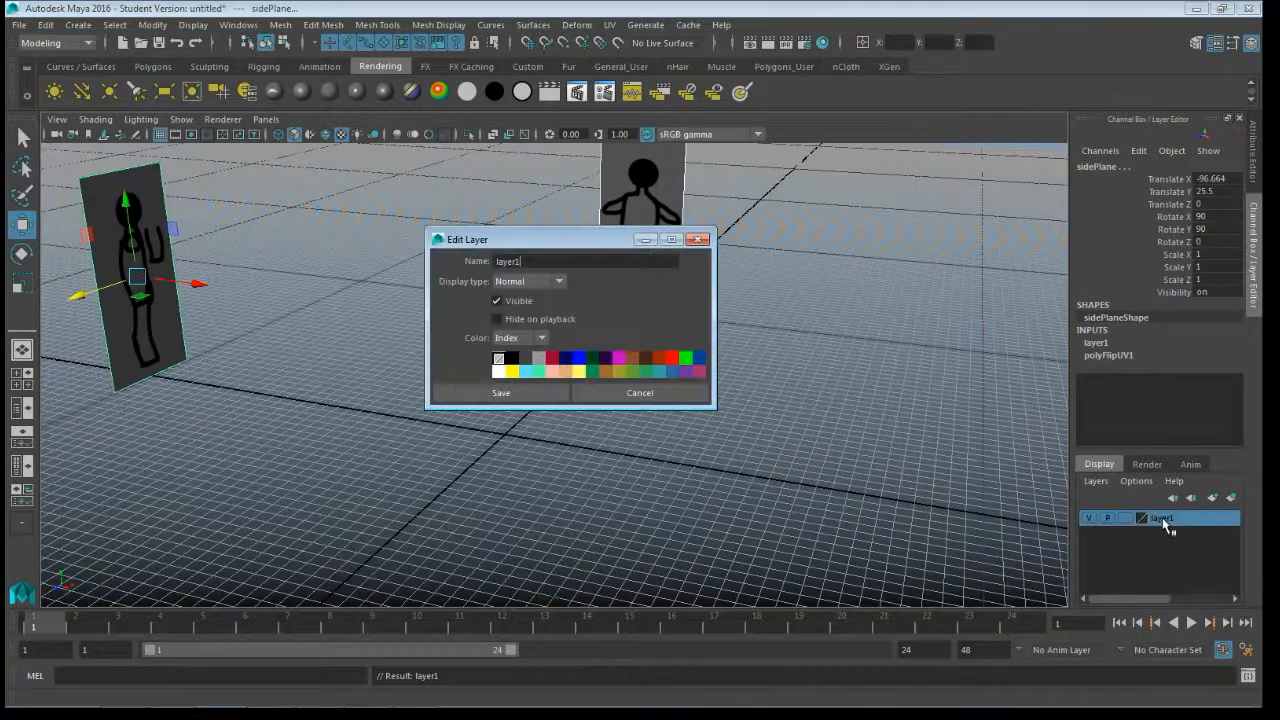
{"action": "left_click_drag", "start_coordinate": [524, 262], "coordinate": [411, 267]}
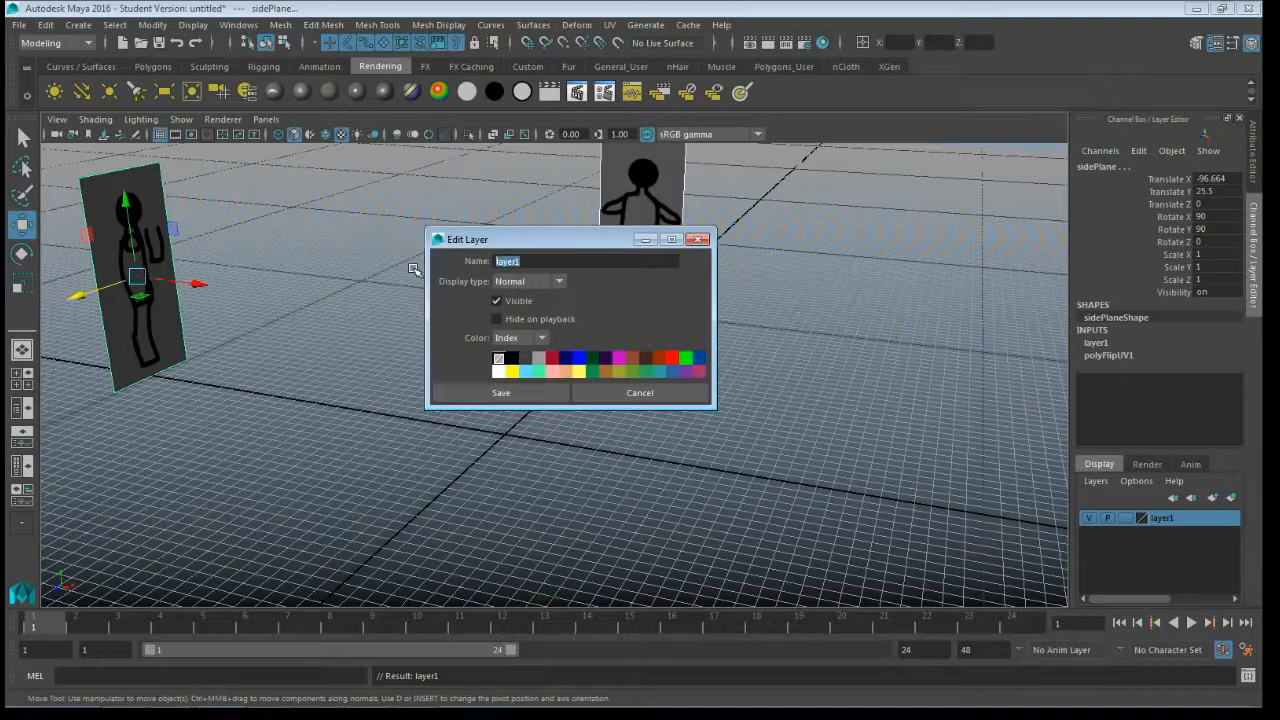
{"action": "type", "text": "image_plane_layer"}
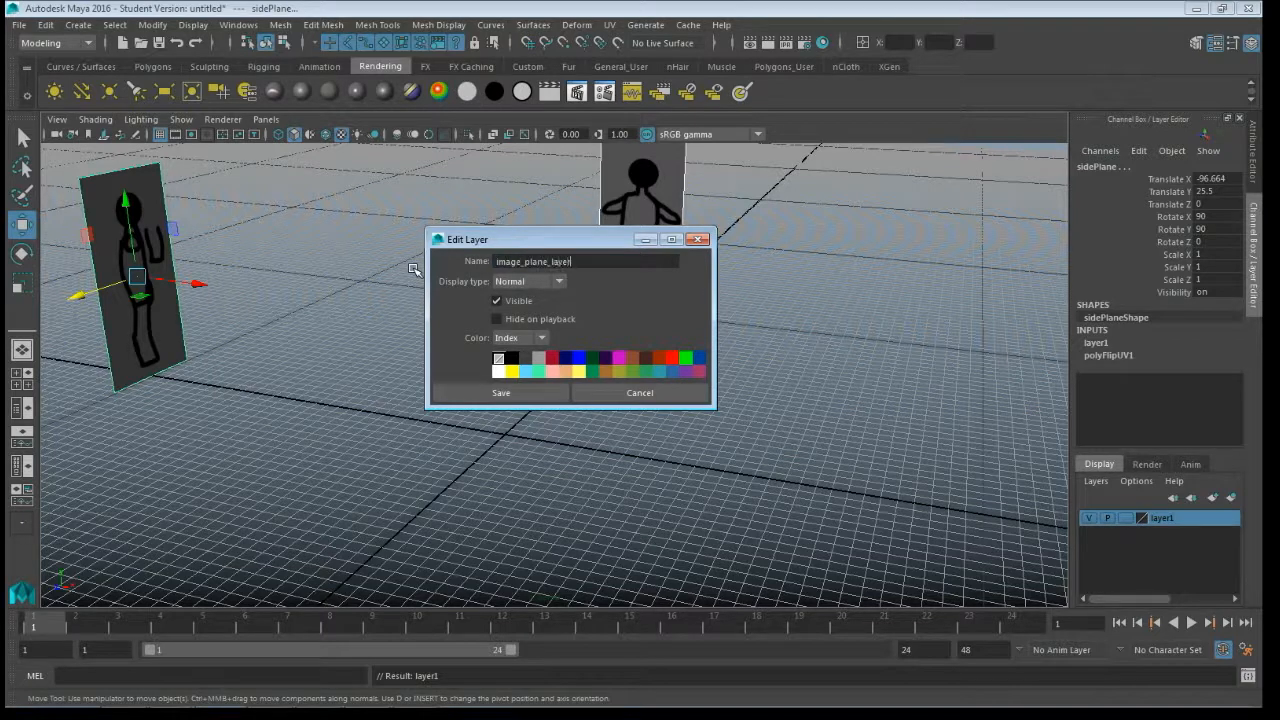
{"action": "left_click", "coordinate": [526, 396]}
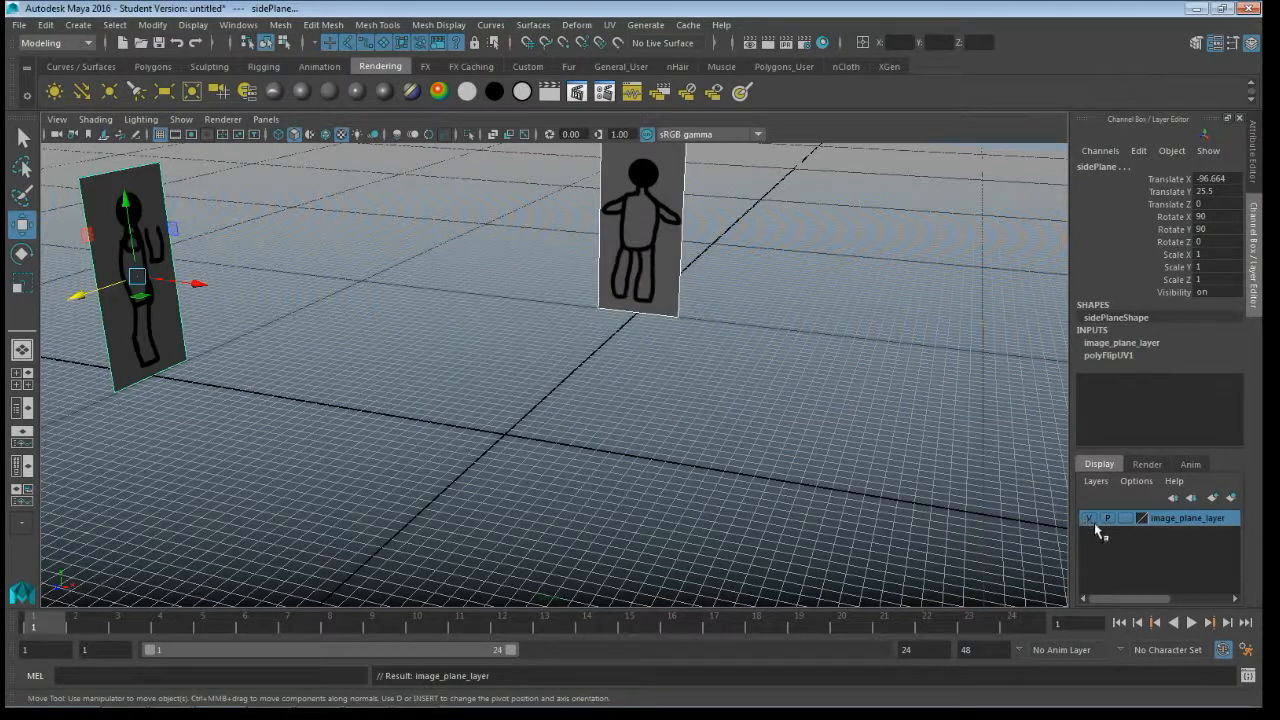
- Toggle image_plane_layer's visibility off and on, cycle its display type past Template to Reference, and clear the selection
{"action": "left_click", "coordinate": [1090, 518]}
{"action": "left_click", "coordinate": [1090, 518]}
{"action": "left_click", "coordinate": [1126, 518]}
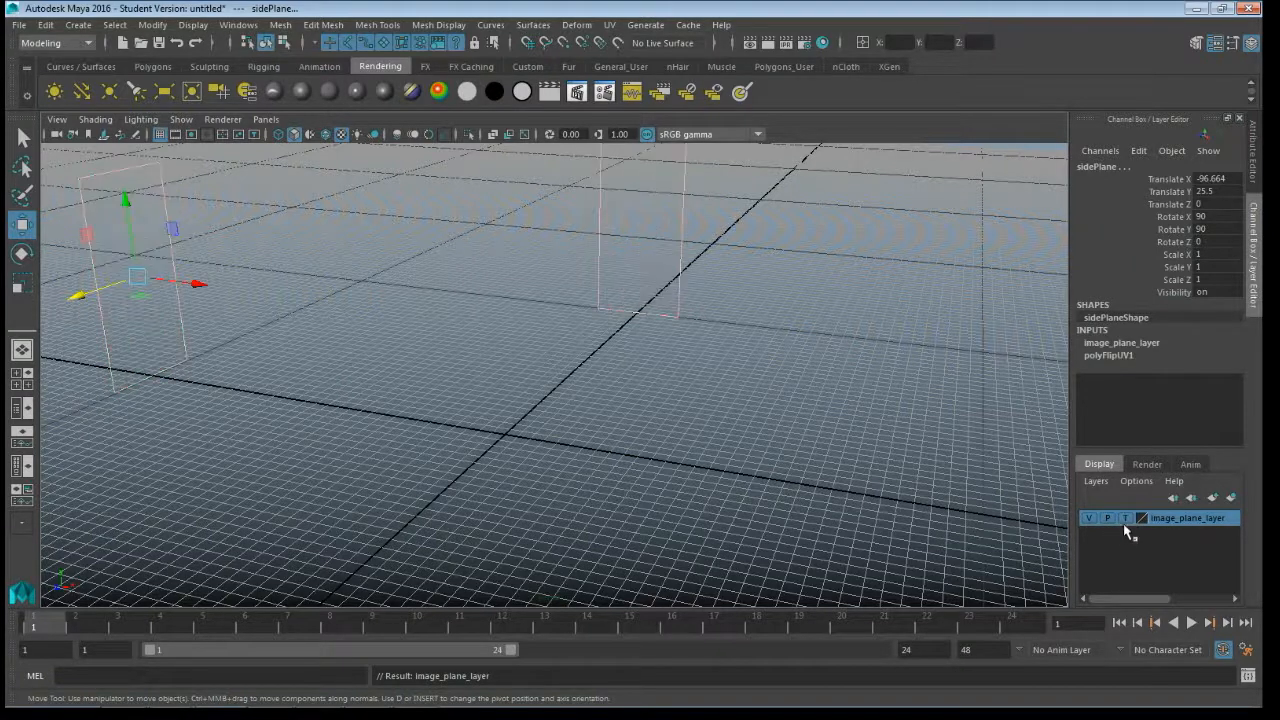
{"action": "left_click", "coordinate": [1126, 518]}
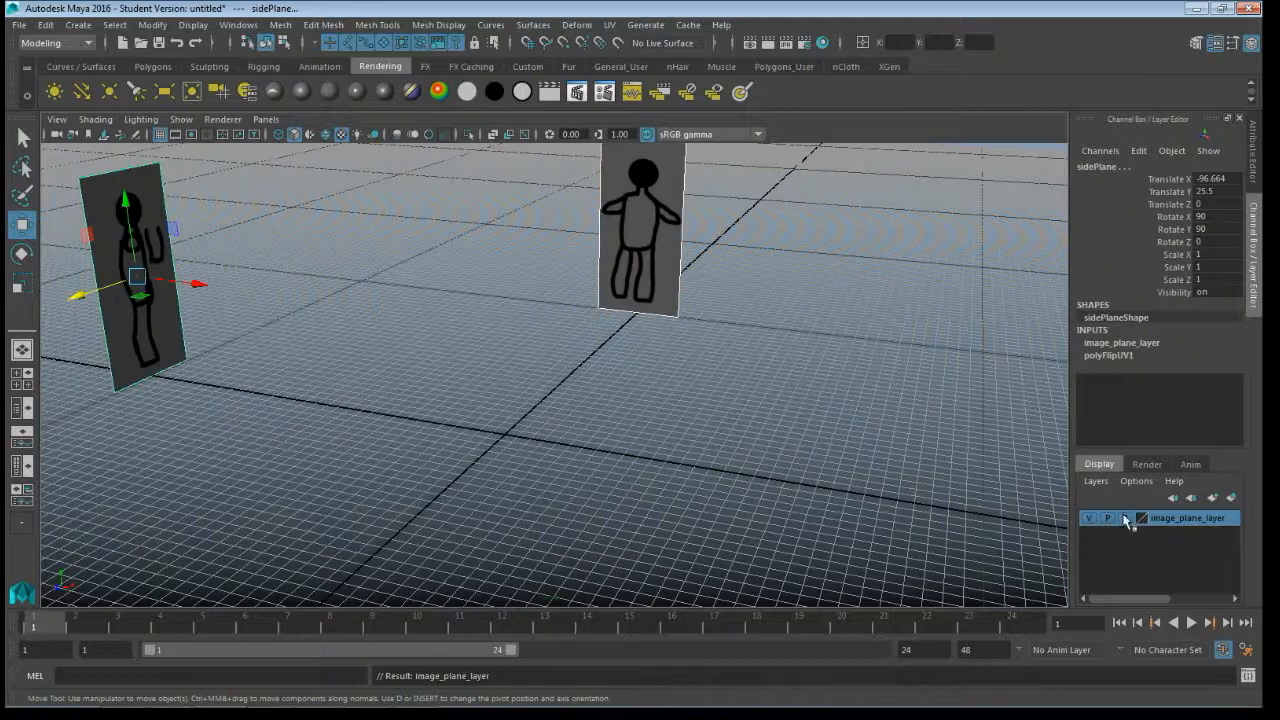
{"action": "left_click", "coordinate": [470, 398]}
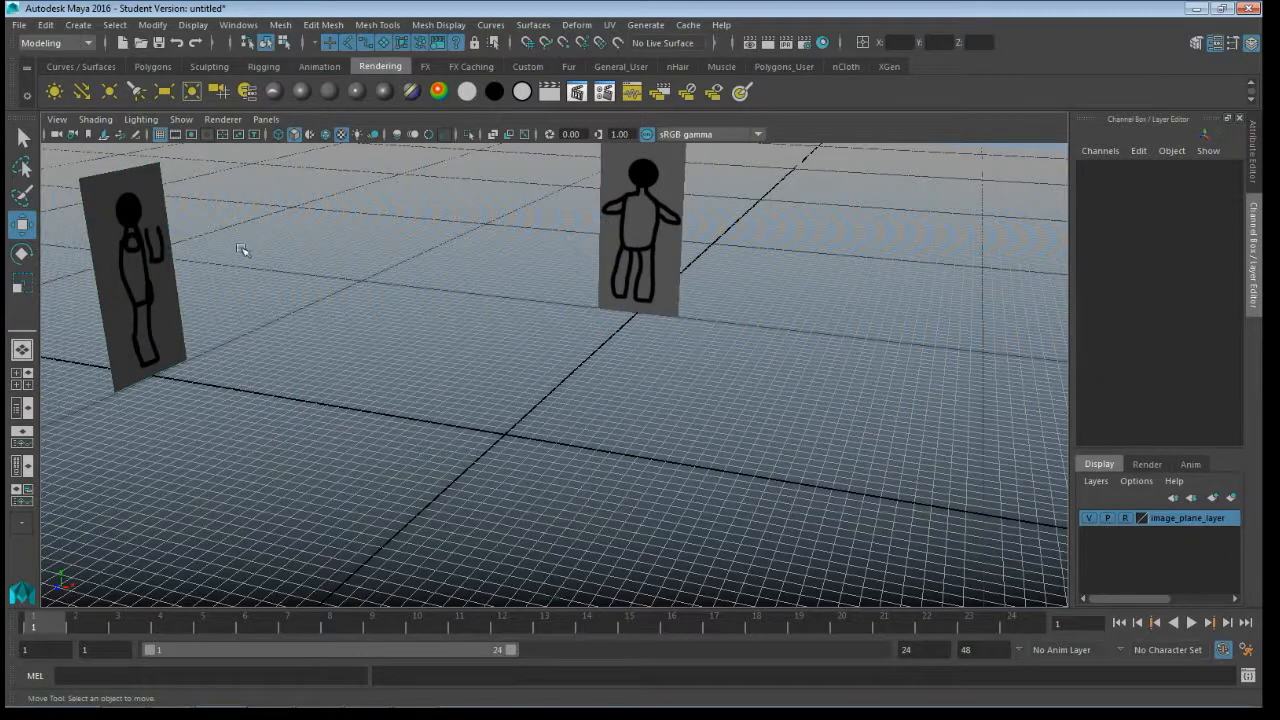
- Test whether the referenced side and front planes can still be selected, and view the whole setup
{"action": "left_click_drag", "start_coordinate": [170, 281], "coordinate": [255, 332]}
{"action": "left_click_drag", "start_coordinate": [627, 225], "coordinate": [656, 288]}
{"action": "right_click_drag", "start_coordinate": [413, 323], "coordinate": [534, 345], "text": "alt"}
{"action": "middle_click_drag", "start_coordinate": [533, 345], "coordinate": [529, 404], "text": "alt"}
{"action": "left_click_drag", "start_coordinate": [532, 400], "coordinate": [503, 410], "text": "alt"}
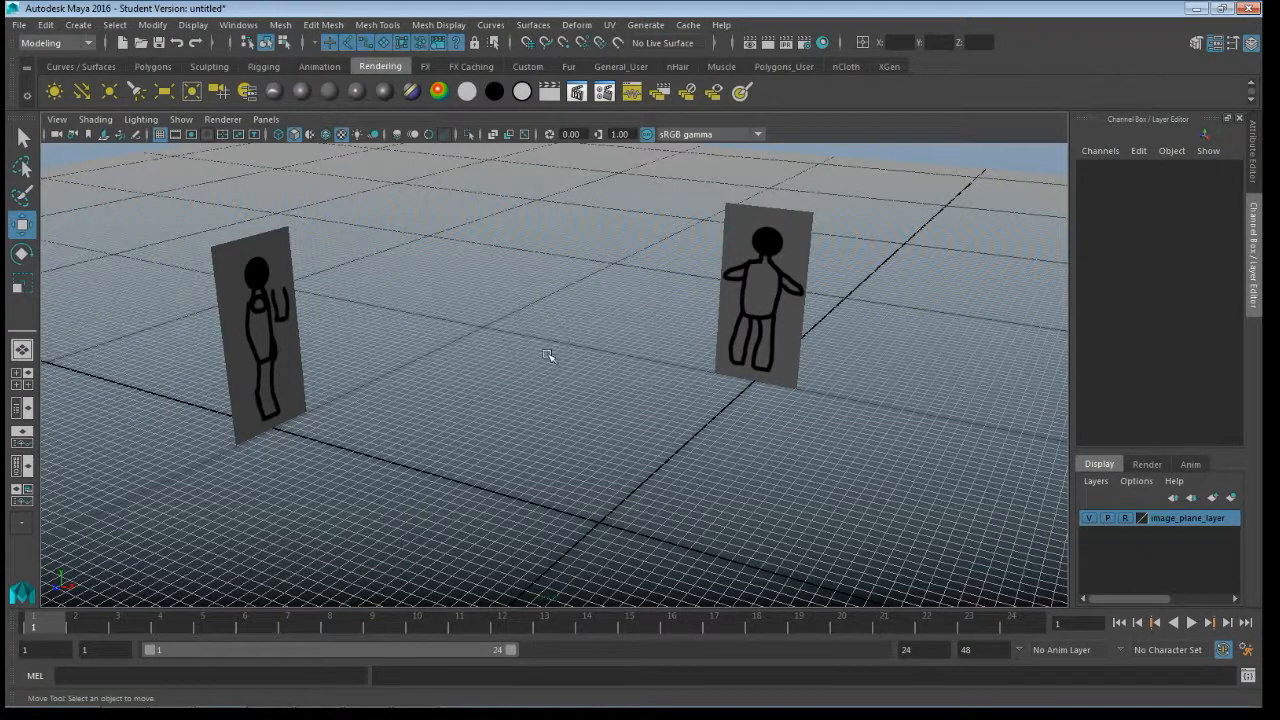
- Start saving the scene under a new name and enter simple_character_00 as the file name
{"action": "left_click", "coordinate": [19, 24]}
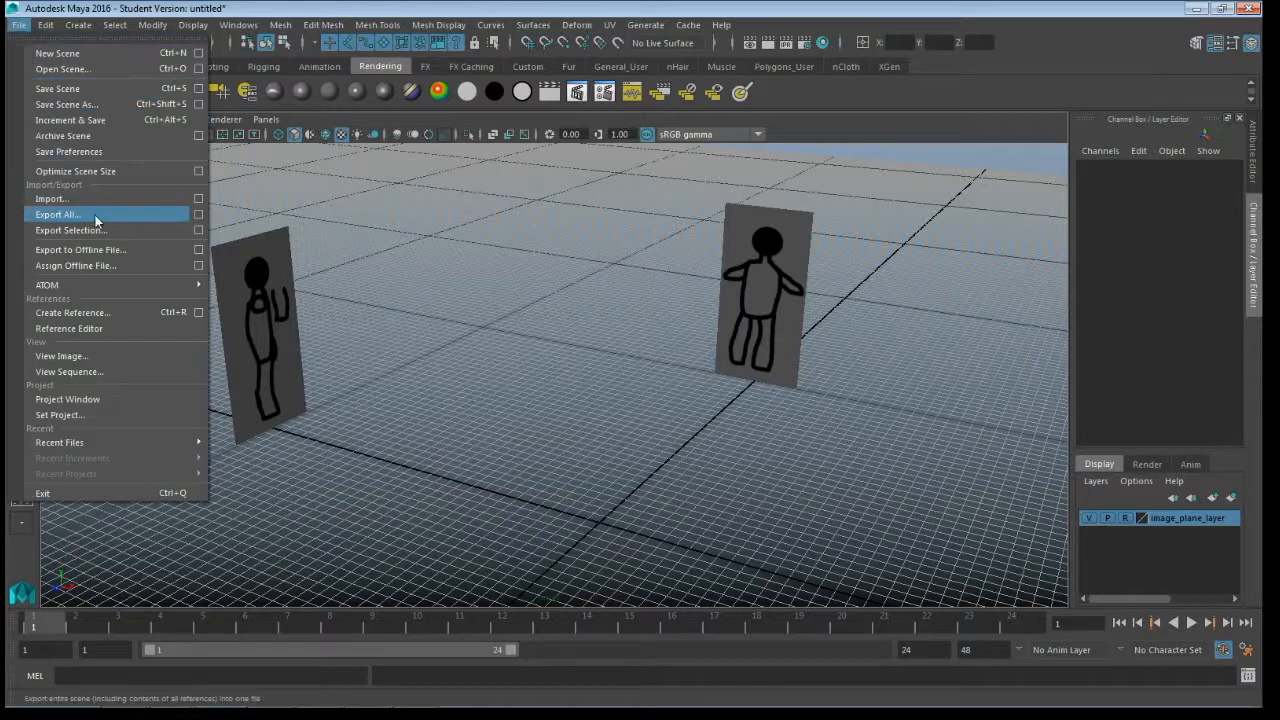
{"action": "left_click", "coordinate": [66, 104]}
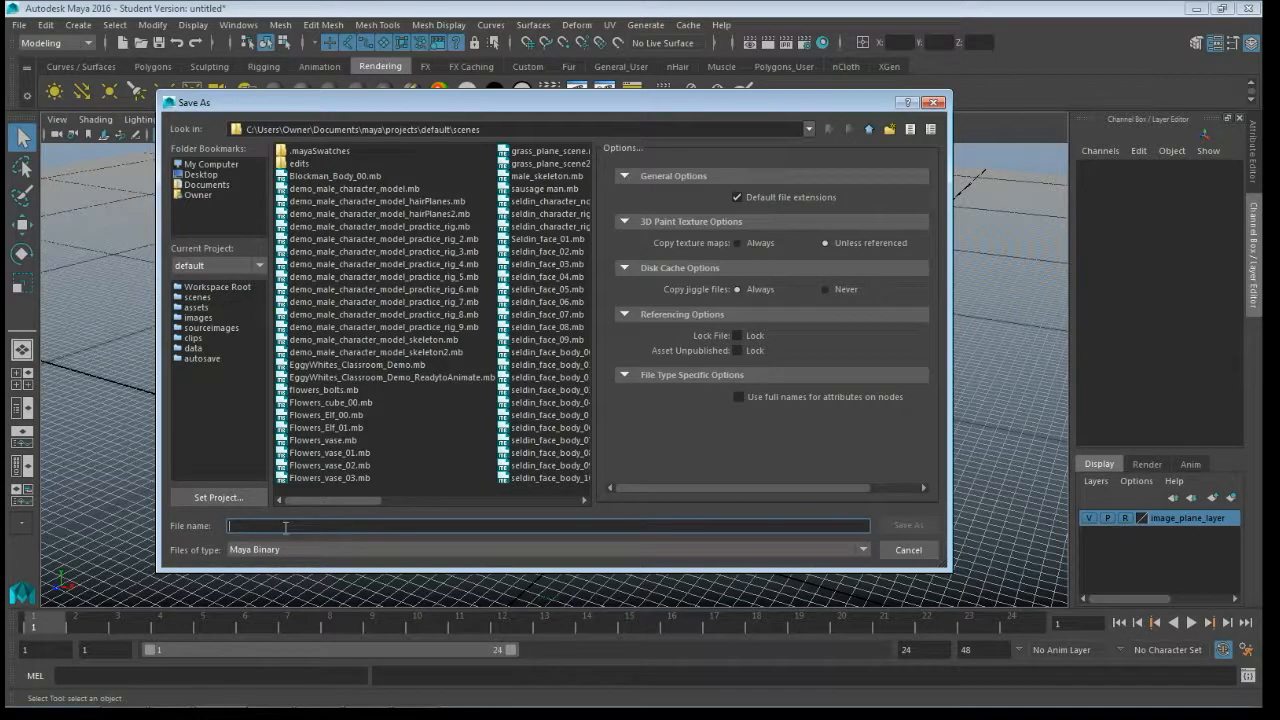
{"action": "type", "text": "simple_cha"}
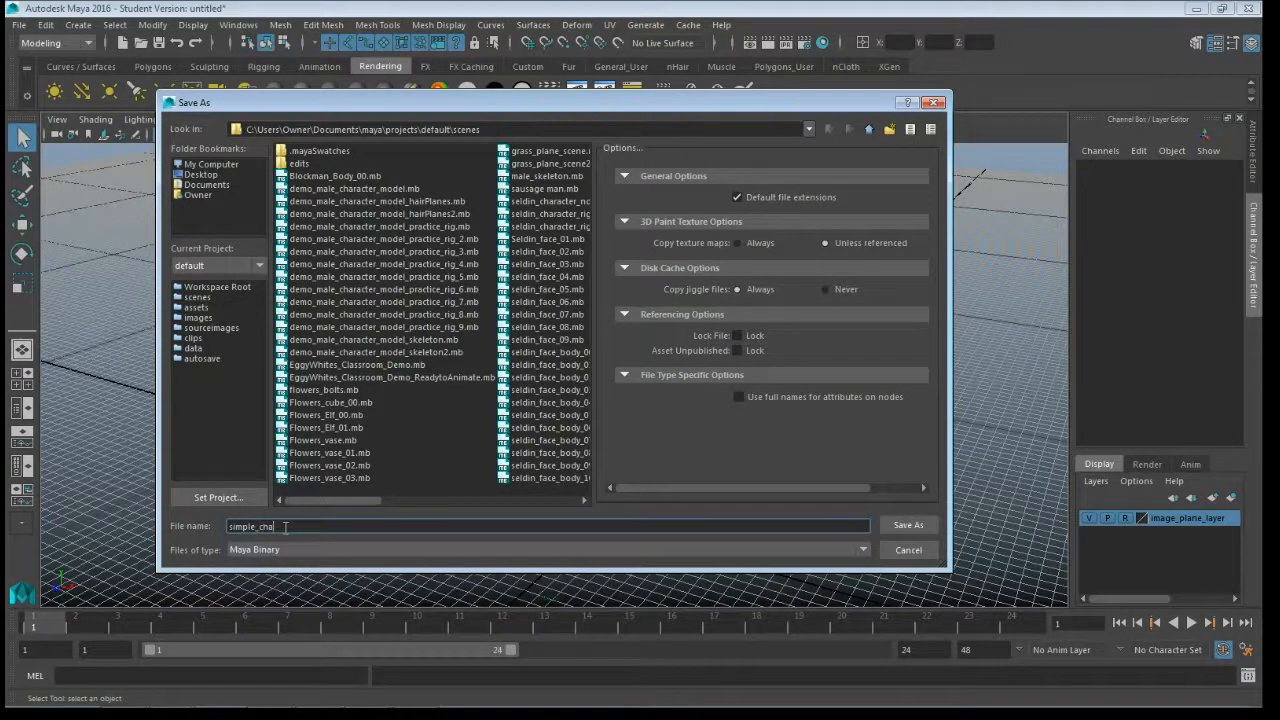
{"action": "type", "text": "racter_00"}
- Look through the existing scene files in the default project's scenes folder for their version numbering
{"action": "mouse_move", "coordinate": [341, 110]}
{"action": "left_mouse_down"}
{"action": "mouse_move", "coordinate": [461, 553]}
{"action": "mouse_move", "coordinate": [395, 260]}
{"action": "mouse_move", "coordinate": [376, 352]}
{"action": "mouse_move", "coordinate": [342, 96]}
{"action": "mouse_move", "coordinate": [350, 104]}
{"action": "left_mouse_up"}
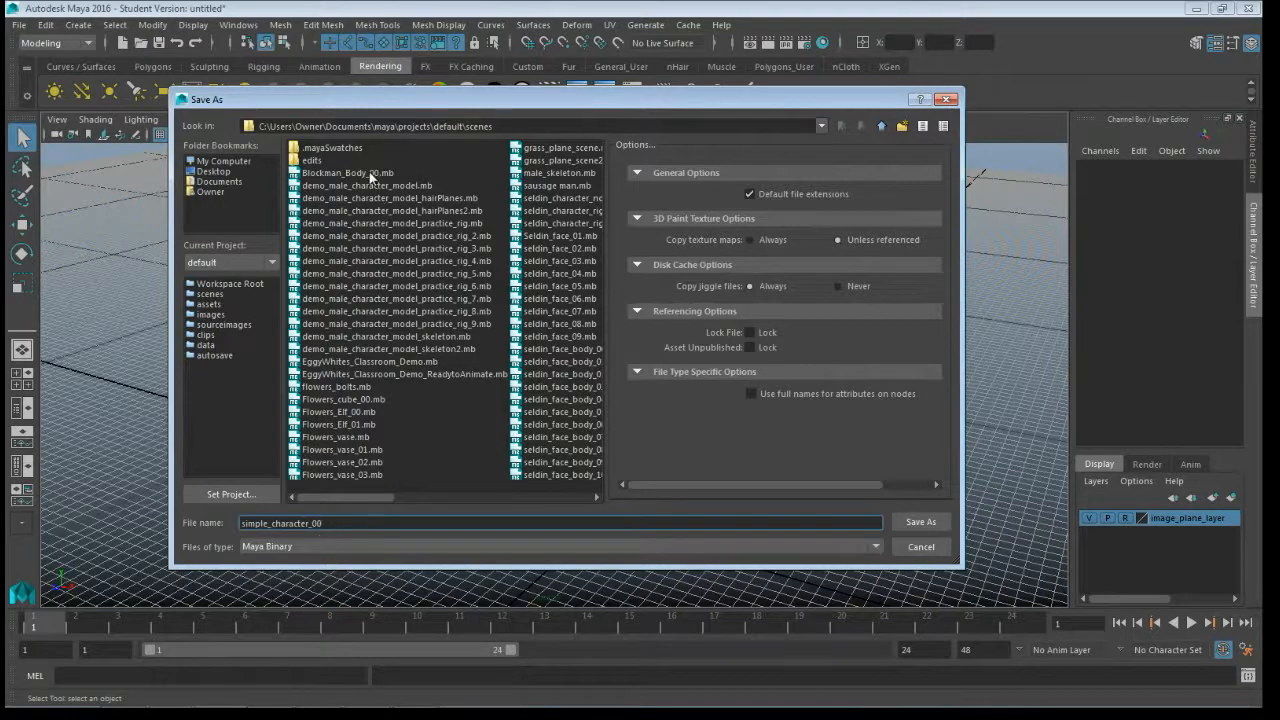
{"action": "left_click", "coordinate": [374, 498]}
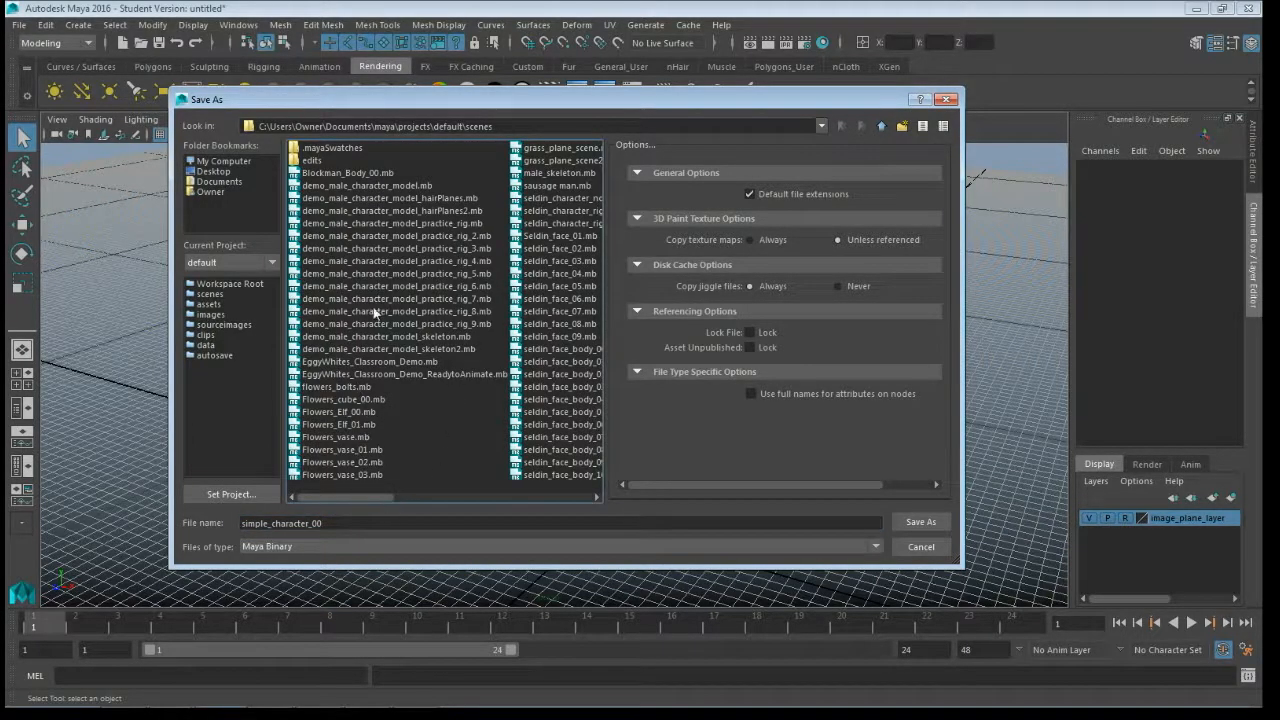
{"action": "left_click", "coordinate": [405, 498]}
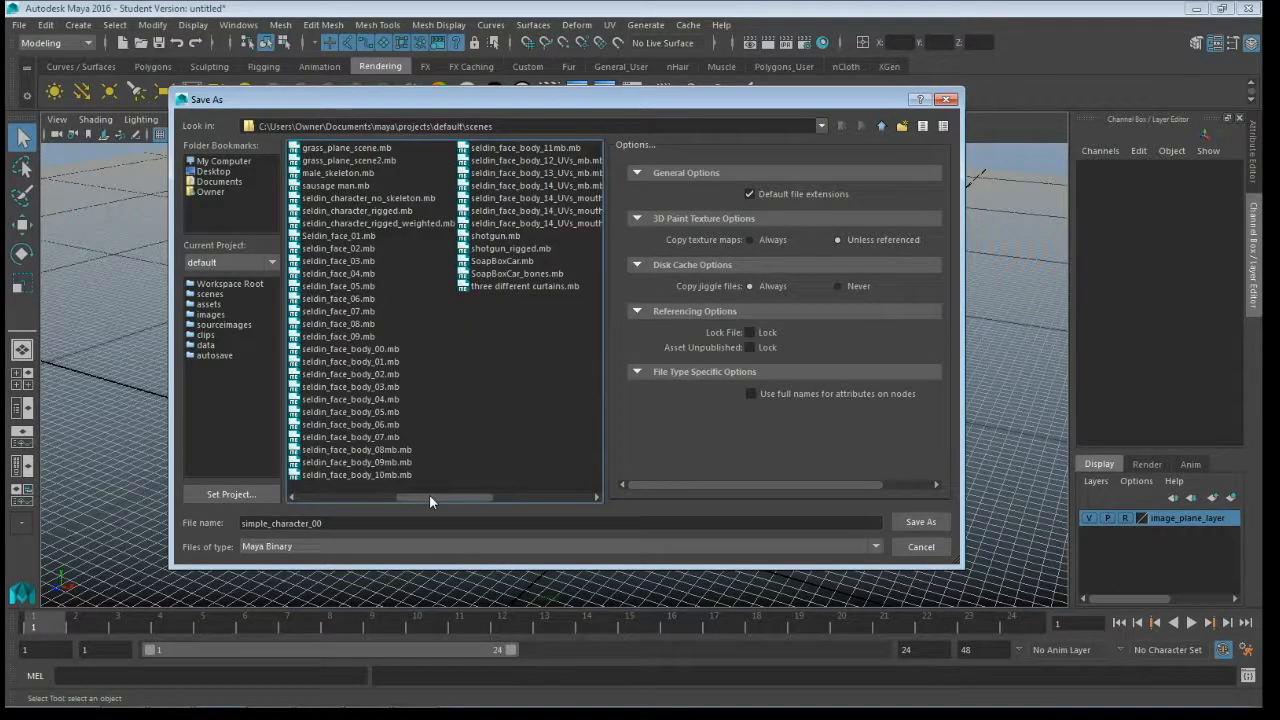
{"action": "left_click_drag", "start_coordinate": [527, 224], "coordinate": [522, 198]}
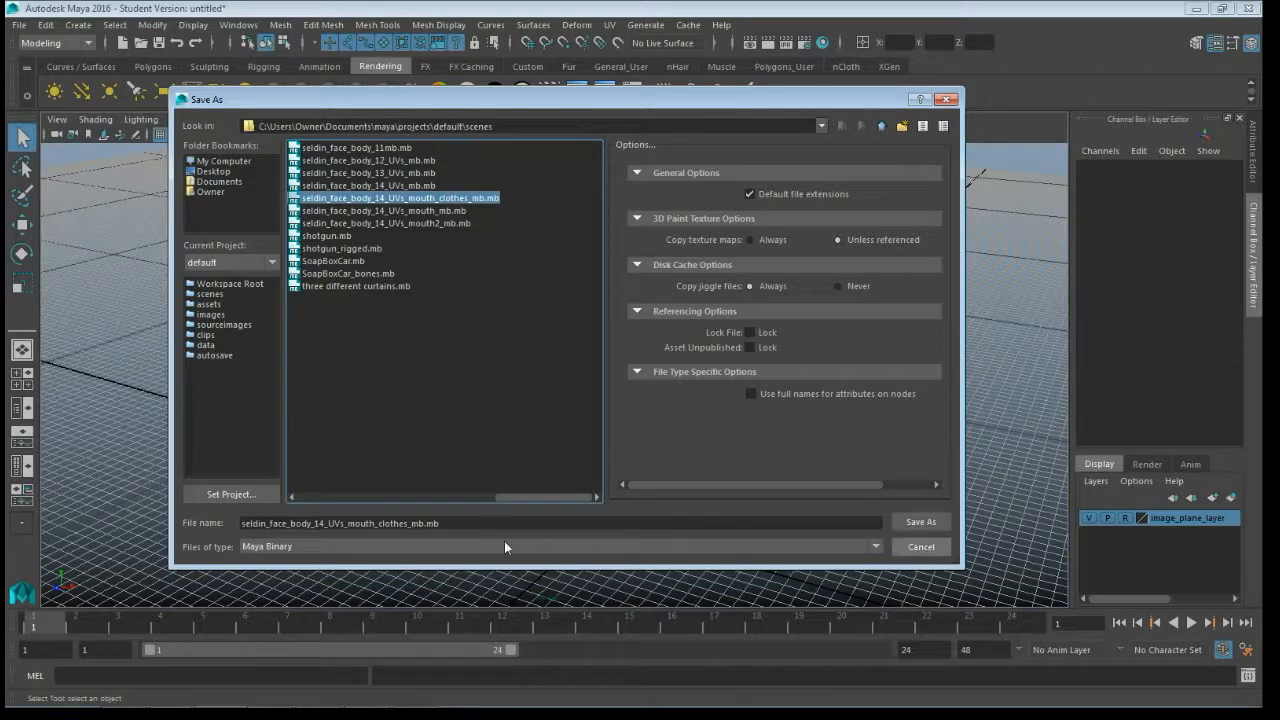
- Replace the file name with simple_character_00 and save the scene as Maya Binary, accepting the student version notice
{"action": "left_click_drag", "start_coordinate": [459, 525], "coordinate": [33, 525]}
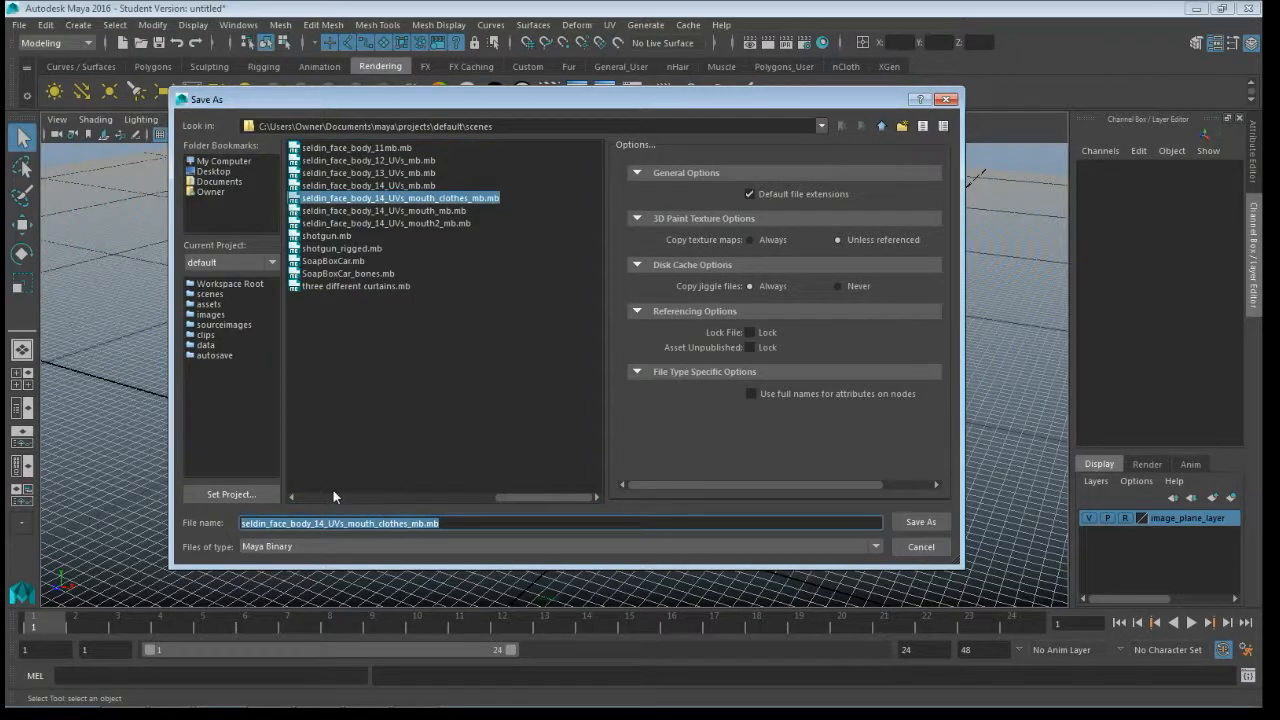
{"action": "type", "text": "simple_character_00"}
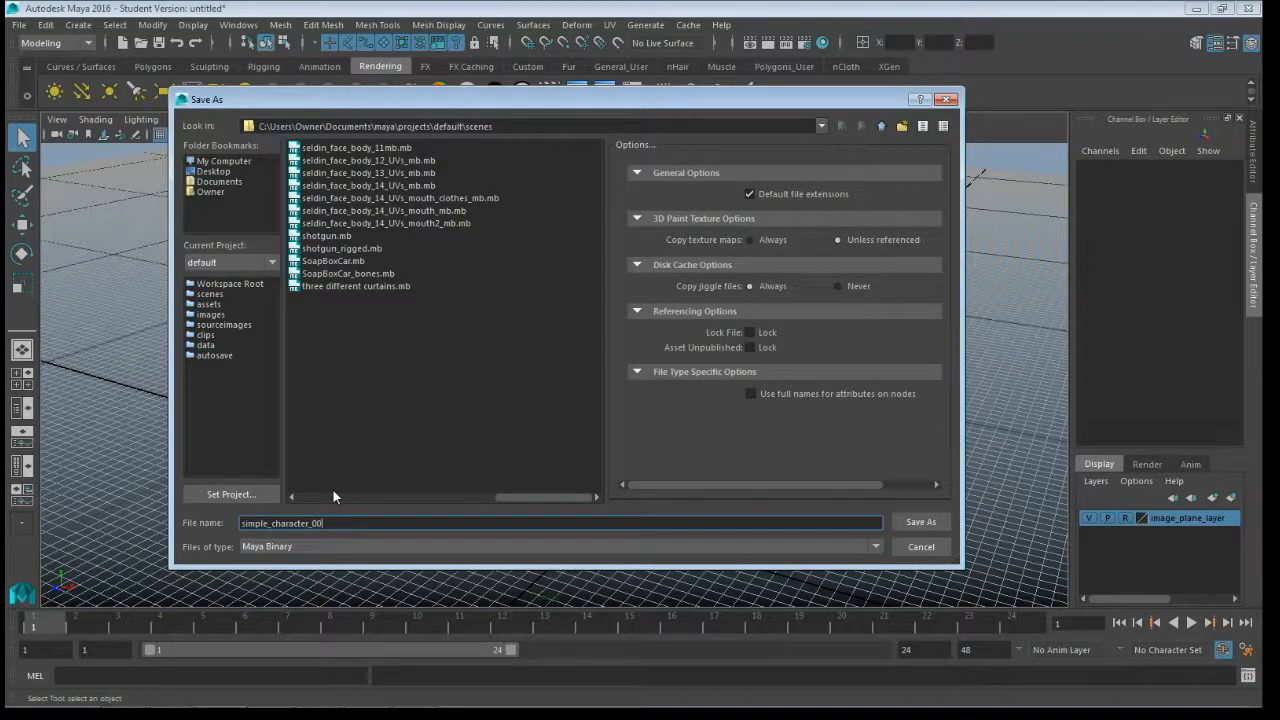
{"action": "left_click", "coordinate": [921, 521]}
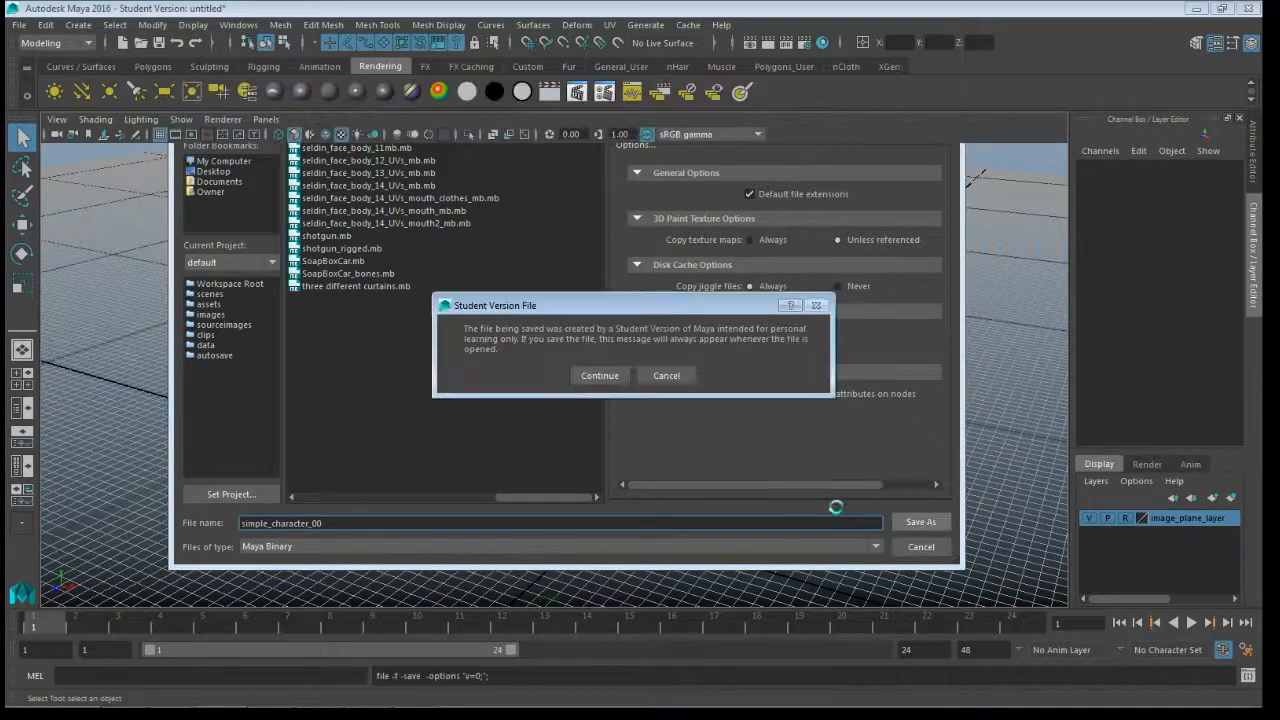
{"action": "left_click", "coordinate": [596, 378]}
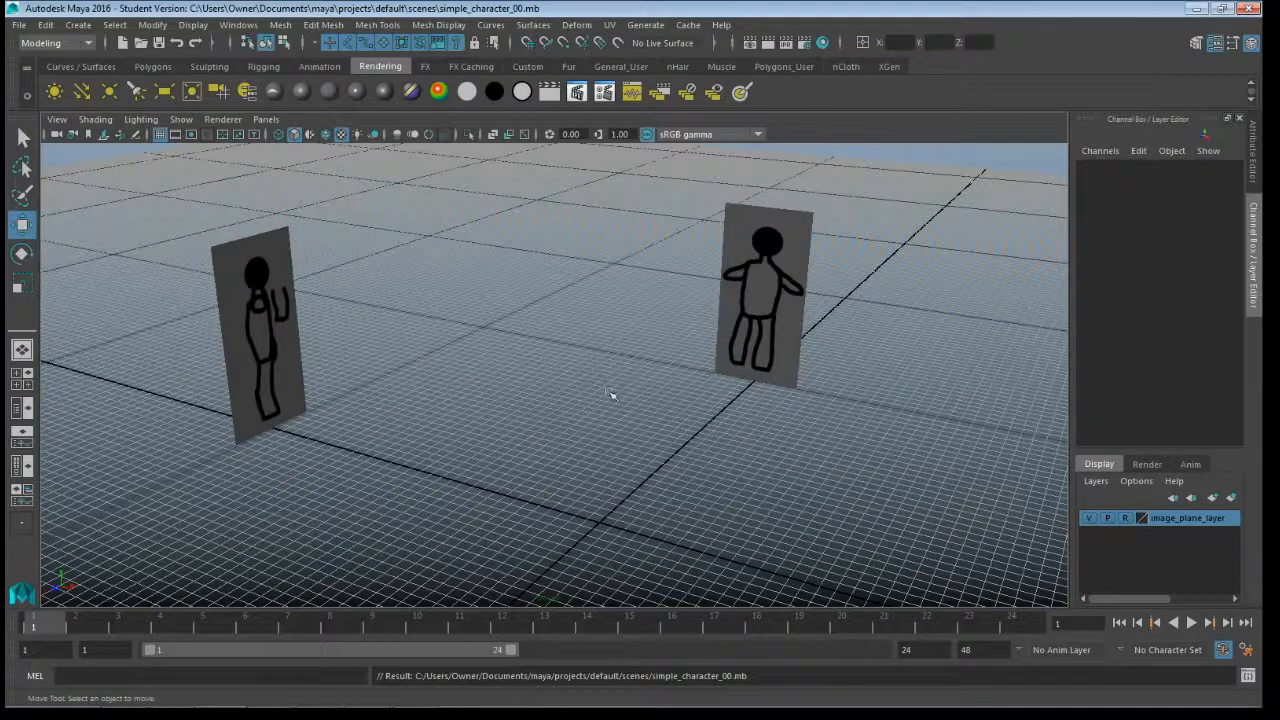